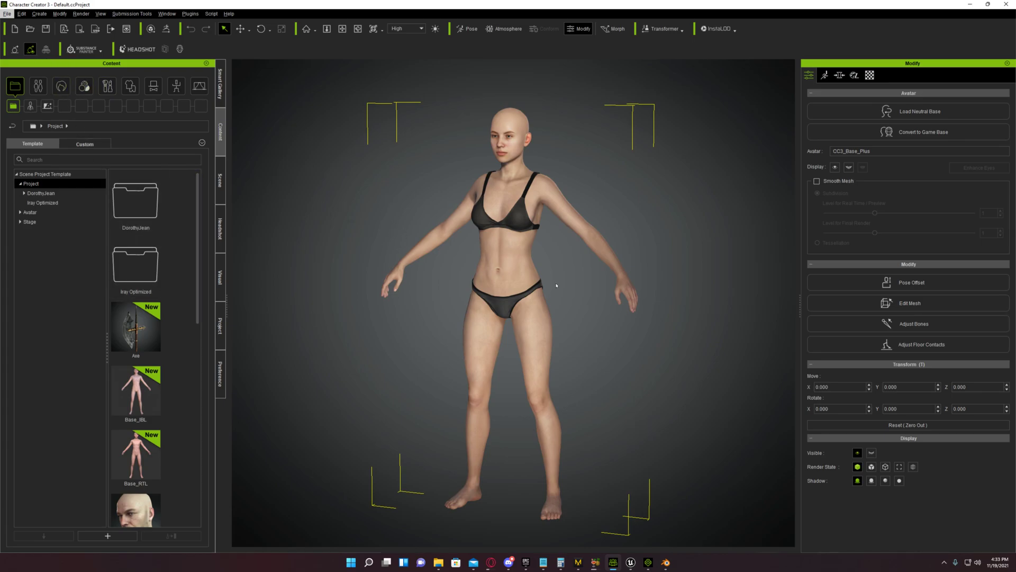
Step: Apply the 02_Wavy short Bob hairstyle from the Prime Hairstyles collection to the avatar
{"action": "left_click", "coordinate": [61, 86]}
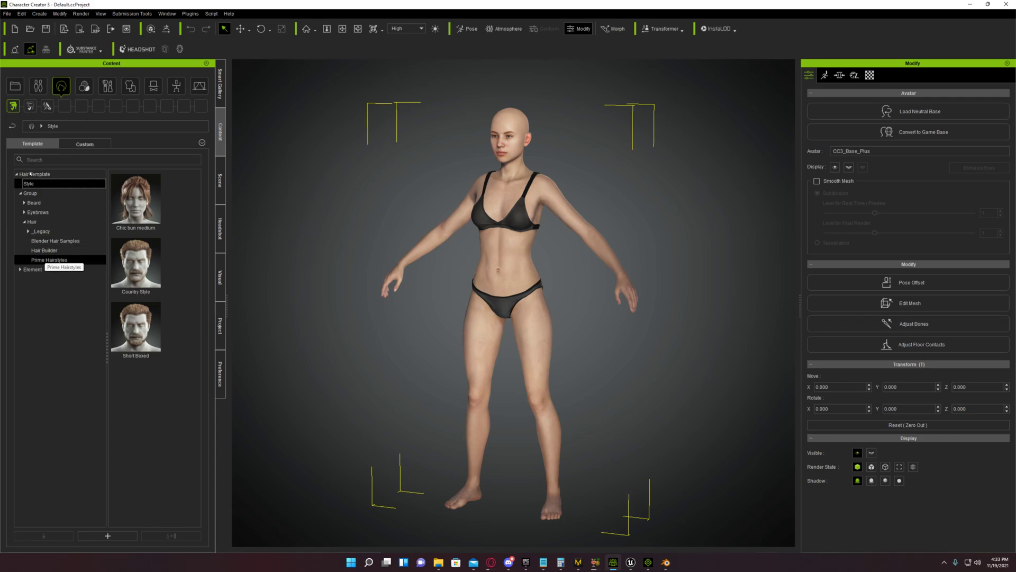
{"action": "left_click", "coordinate": [49, 259]}
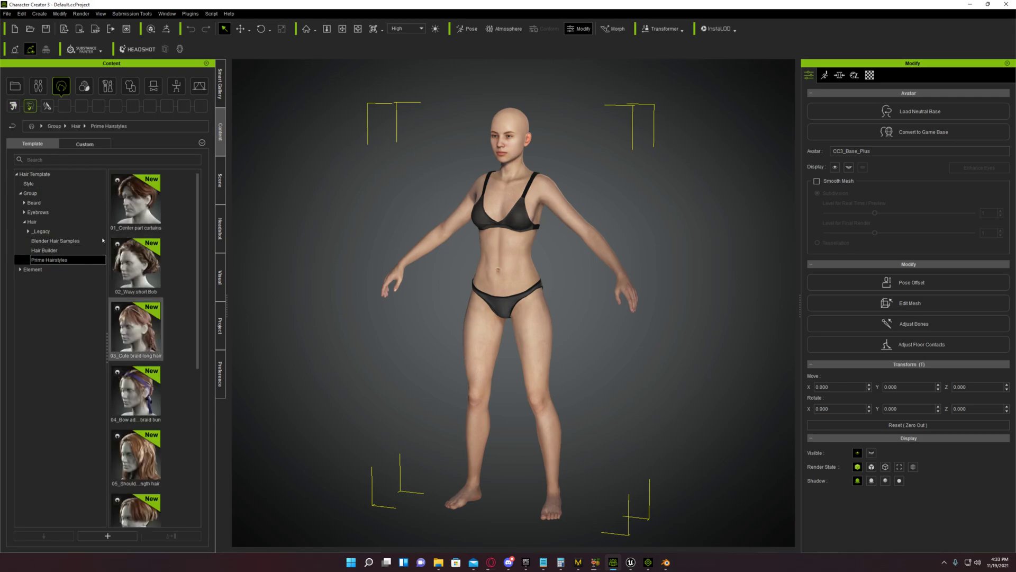
{"action": "double_click", "coordinate": [135, 263]}
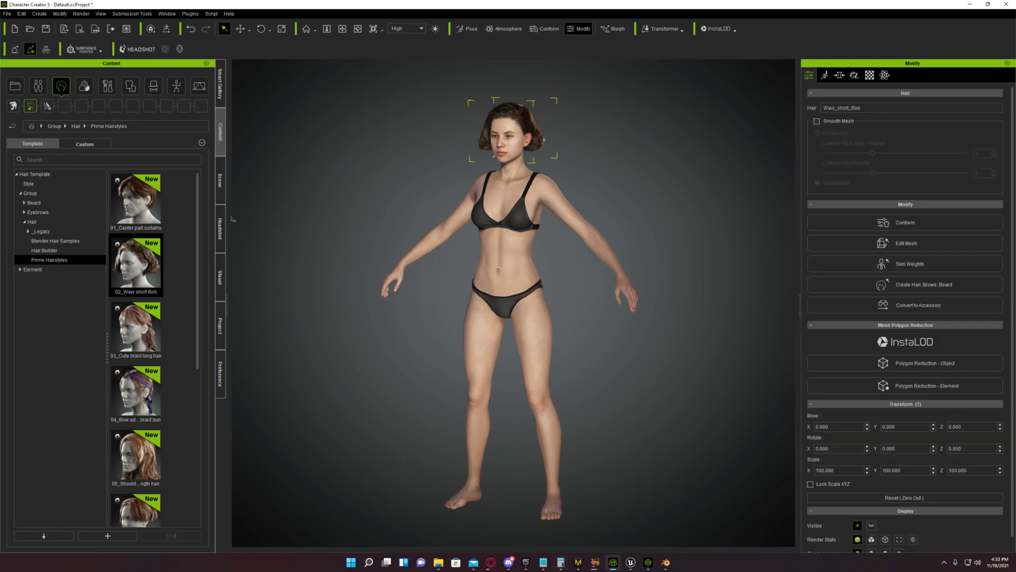
Step: Dress the avatar in the second Kindred female jacket from the RPublishing coats
{"action": "left_click", "coordinate": [30, 222]}
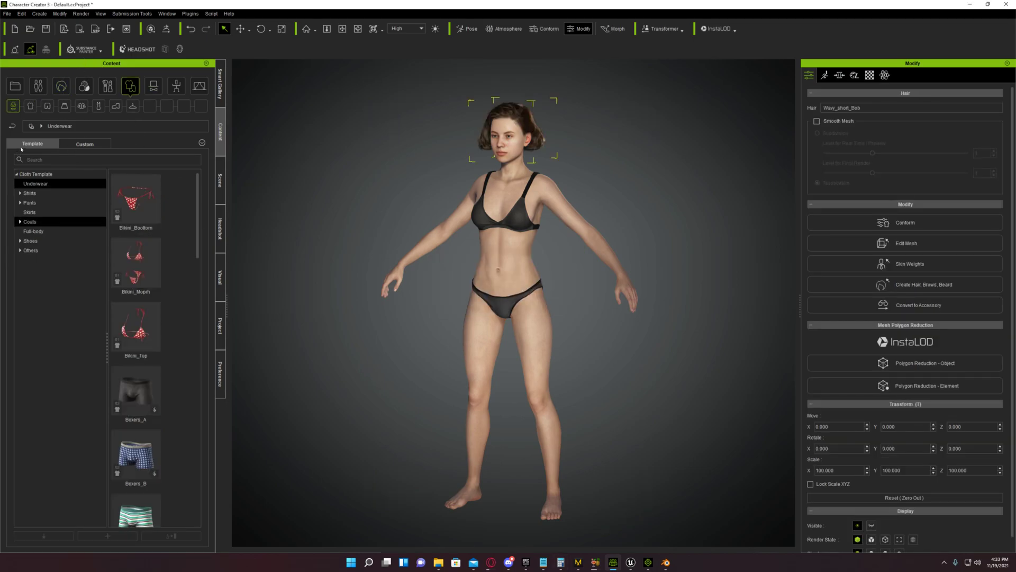
{"action": "double_click", "coordinate": [139, 262]}
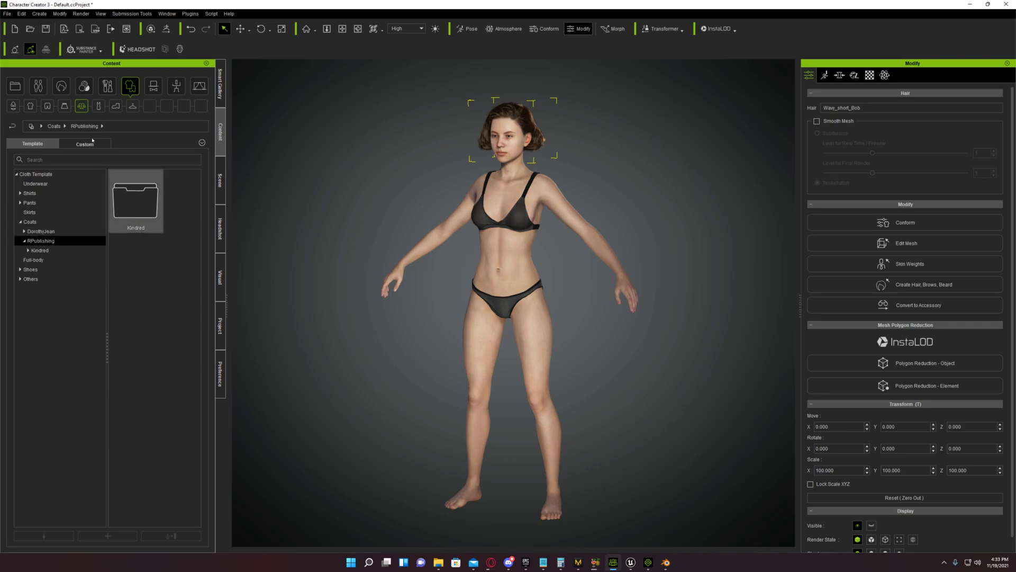
{"action": "double_click", "coordinate": [134, 204]}
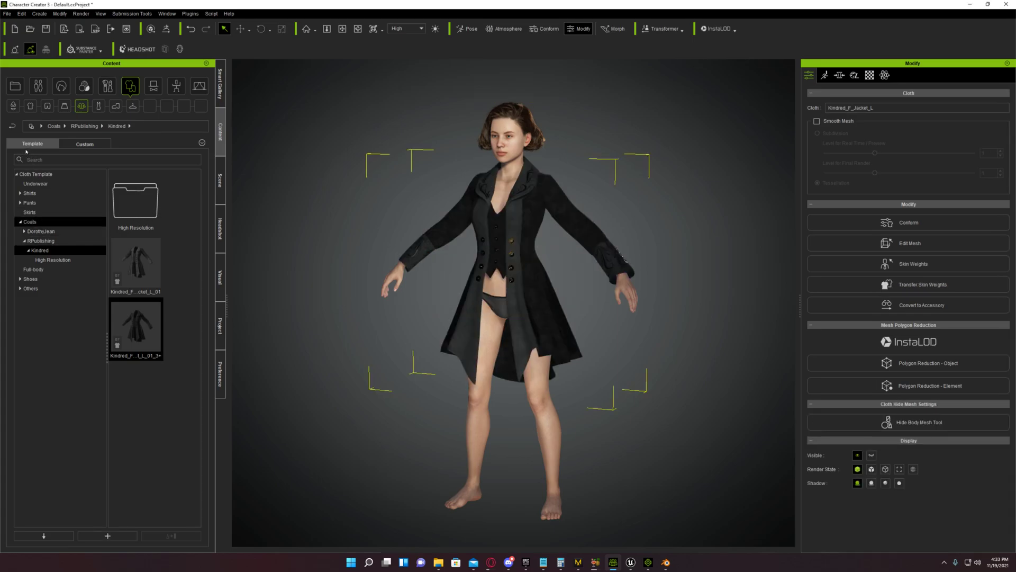
Step: Add the second Kindred female pants from the RPublishing pants to the avatar
{"action": "left_click", "coordinate": [29, 202]}
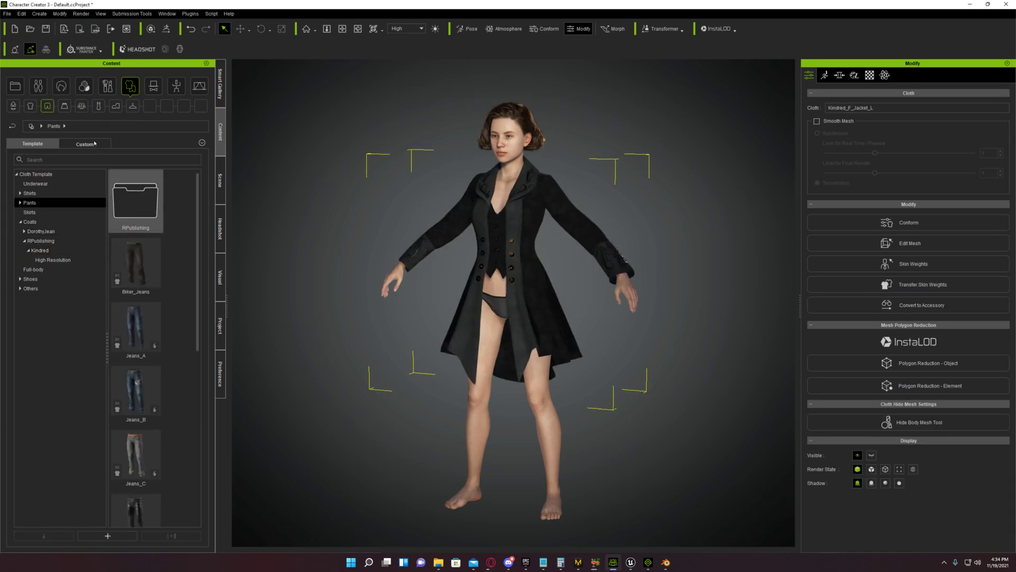
{"action": "double_click", "coordinate": [136, 200]}
{"action": "double_click", "coordinate": [135, 200]}
{"action": "double_click", "coordinate": [135, 328]}
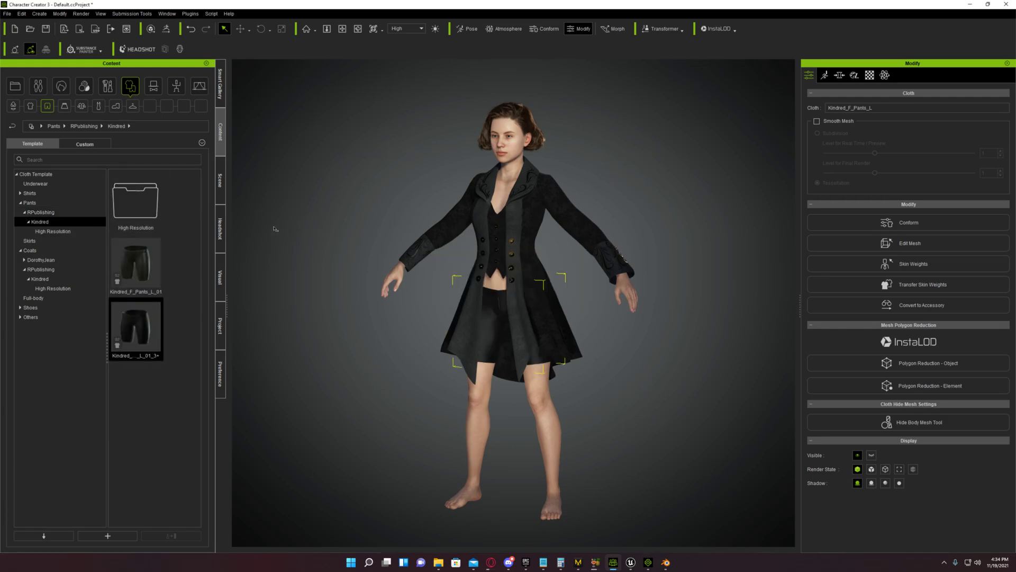
{"action": "right_click_drag", "start_coordinate": [275, 228], "coordinate": [309, 233]}
{"action": "middle_click_drag", "start_coordinate": [295, 213], "coordinate": [263, 241]}
{"action": "right_click_drag", "start_coordinate": [263, 241], "coordinate": [256, 238]}
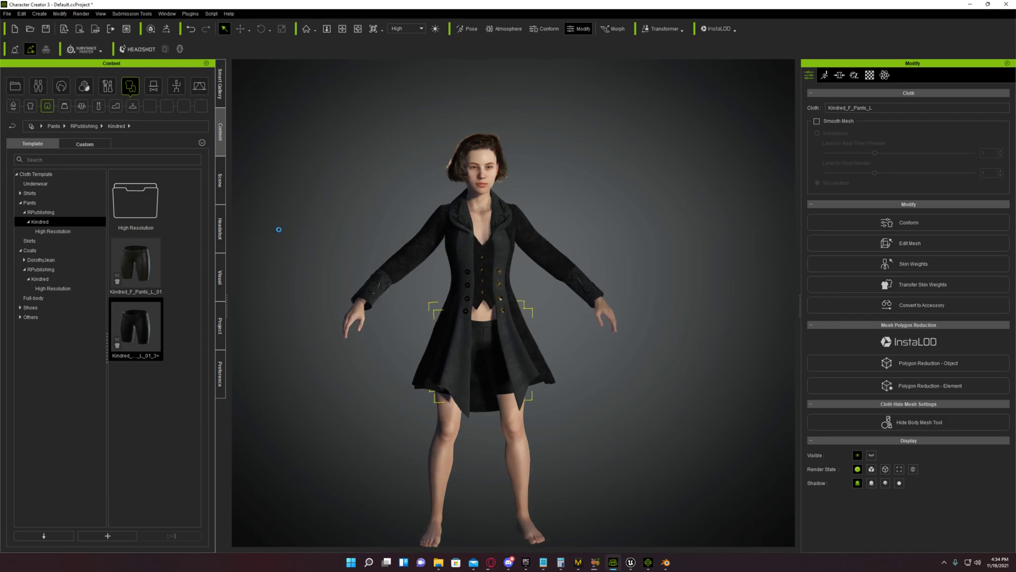
Step: Delete the Kindred pants from the avatar, keeping the jacket
{"action": "key", "text": "Delete"}
{"action": "middle_click_drag", "start_coordinate": [290, 266], "coordinate": [265, 256]}
{"action": "right_click_drag", "start_coordinate": [265, 257], "coordinate": [268, 206]}
{"action": "middle_click_drag", "start_coordinate": [288, 222], "coordinate": [296, 195]}
{"action": "mouse_move", "coordinate": [296, 204]}
{"action": "right_mouse_down"}
{"action": "mouse_move", "coordinate": [291, 215]}
{"action": "mouse_move", "coordinate": [314, 209]}
{"action": "right_mouse_up"}
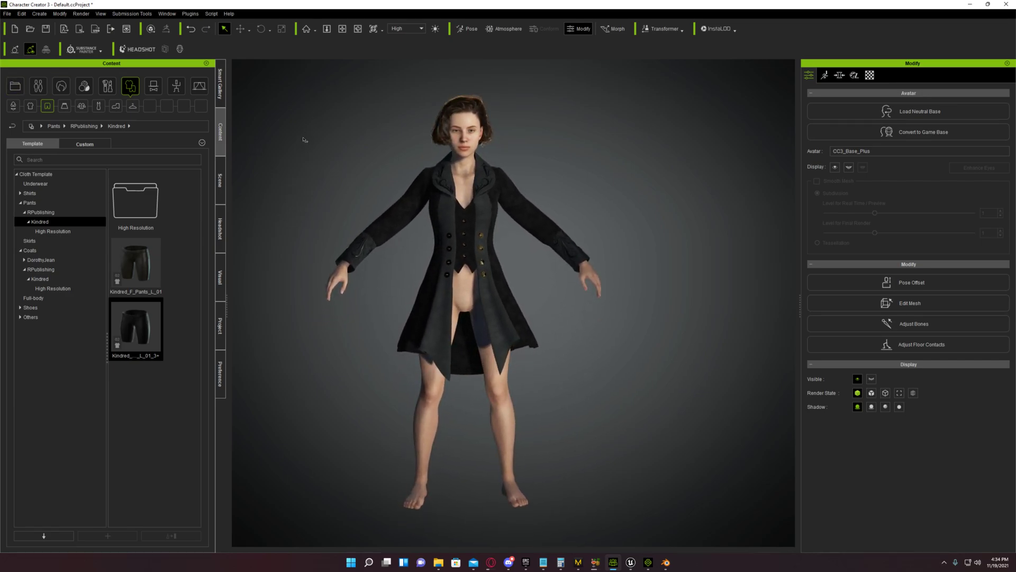
Step: Send the dressed character to iClone
{"action": "left_click", "coordinate": [6, 12]}
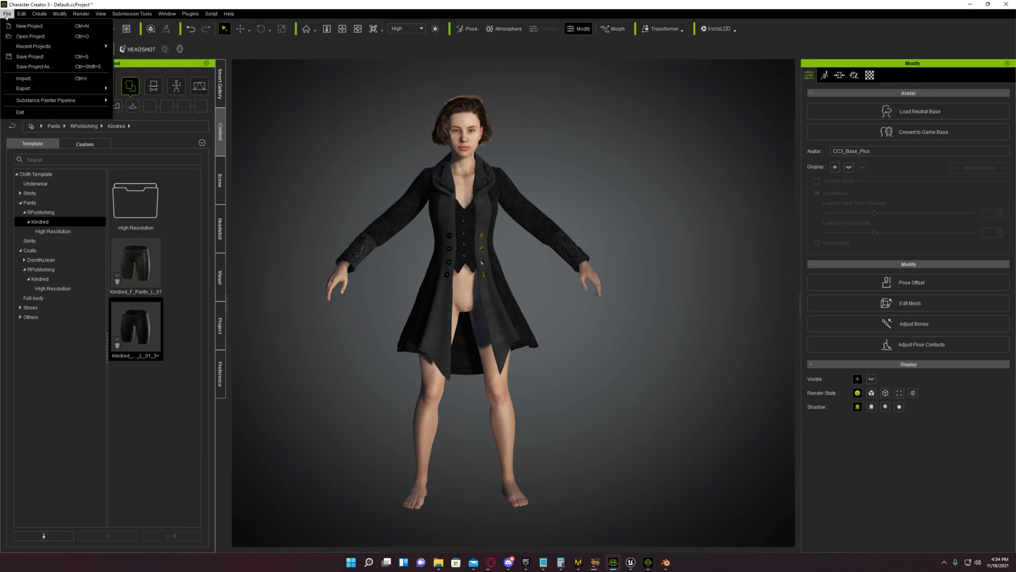
{"action": "left_click", "coordinate": [33, 57]}
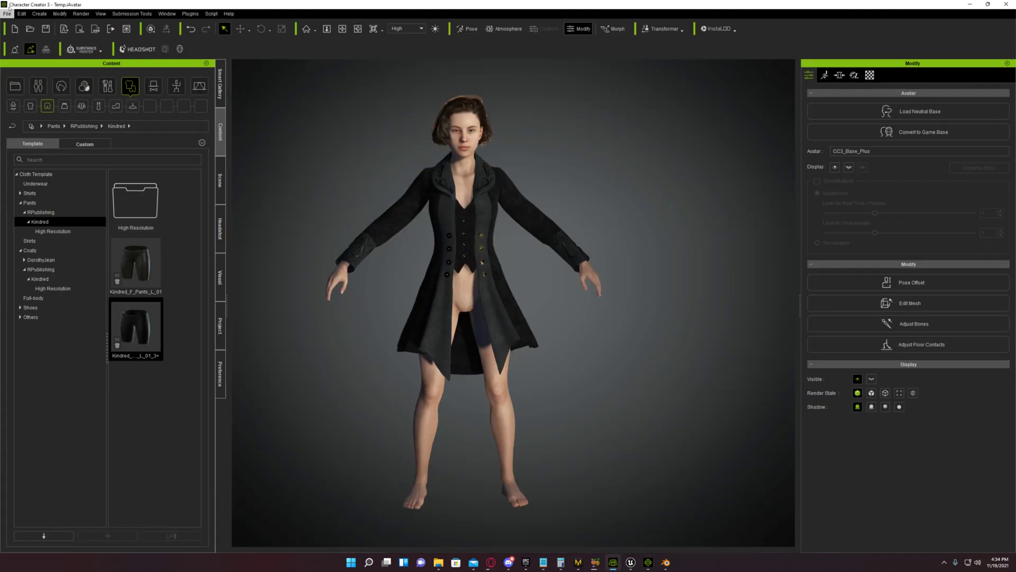
Step: Start an FBX export of the clothed character with Unreal as the target tool preset
{"action": "left_click", "coordinate": [7, 13]}
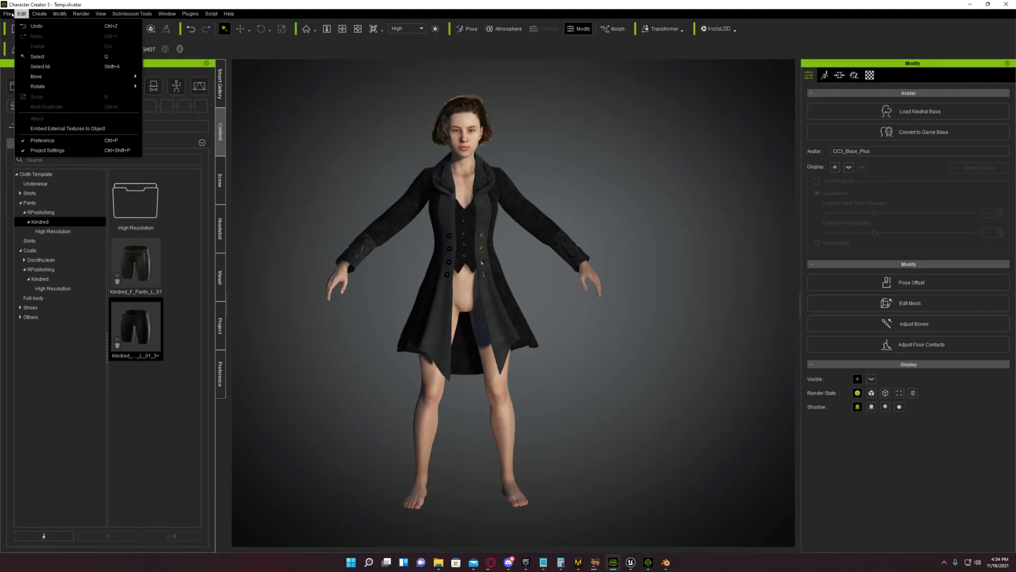
{"action": "mouse_move", "coordinate": [100, 88]}
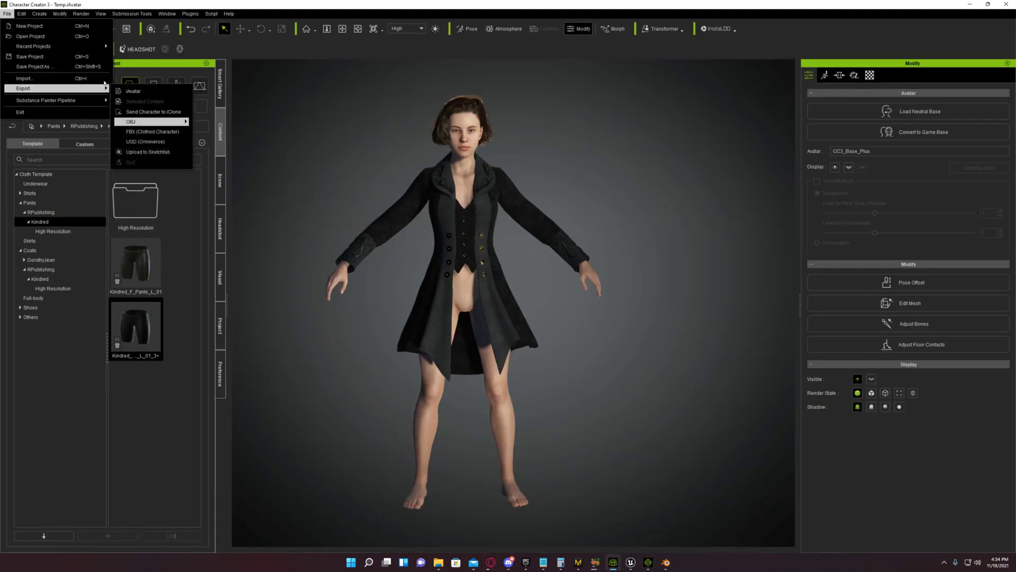
{"action": "left_click", "coordinate": [153, 131]}
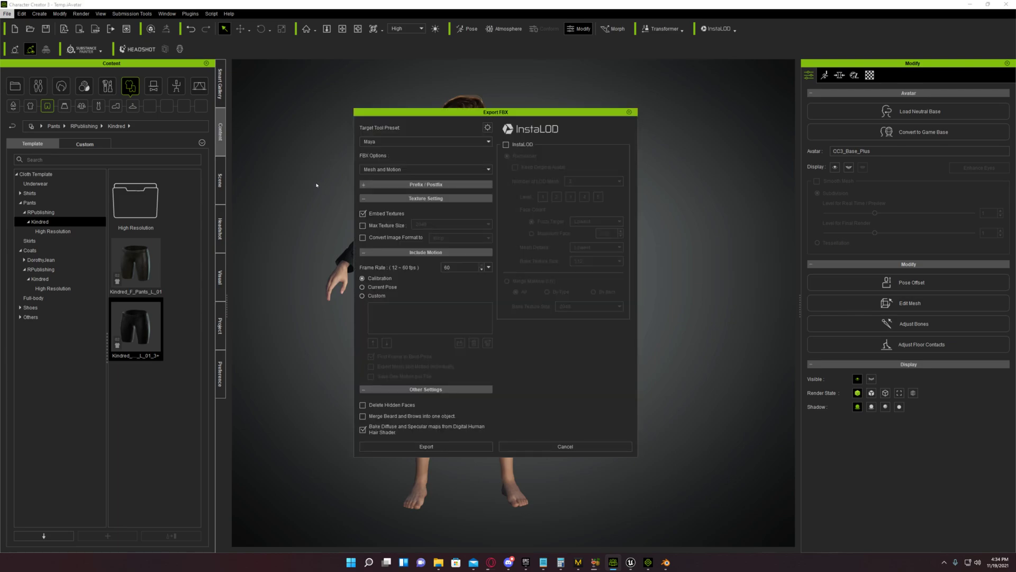
{"action": "left_click", "coordinate": [426, 142]}
{"action": "key", "text": "Down"}
{"action": "key", "text": "Down"}
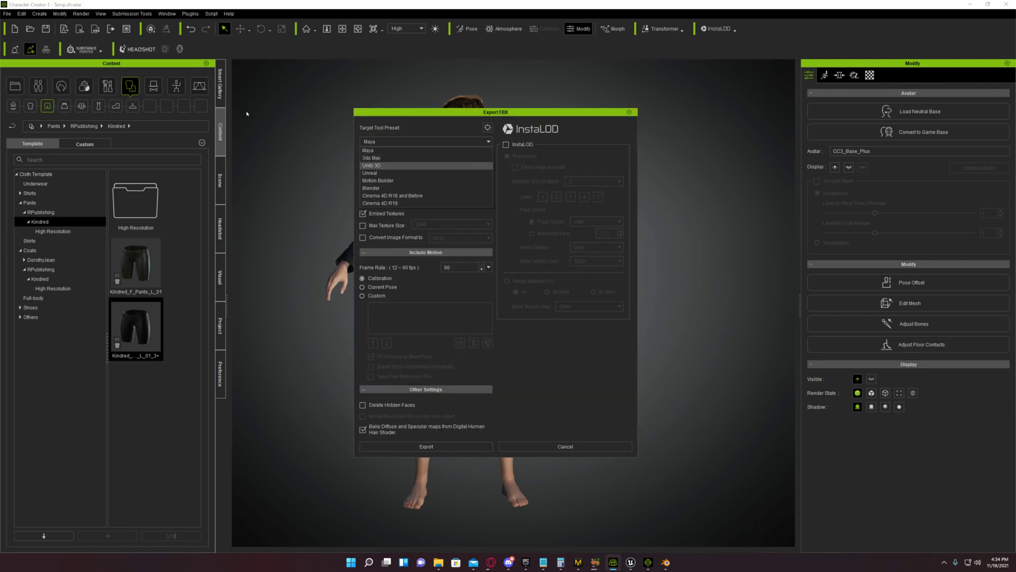
{"action": "key", "text": "Down"}
{"action": "key", "text": "Return"}
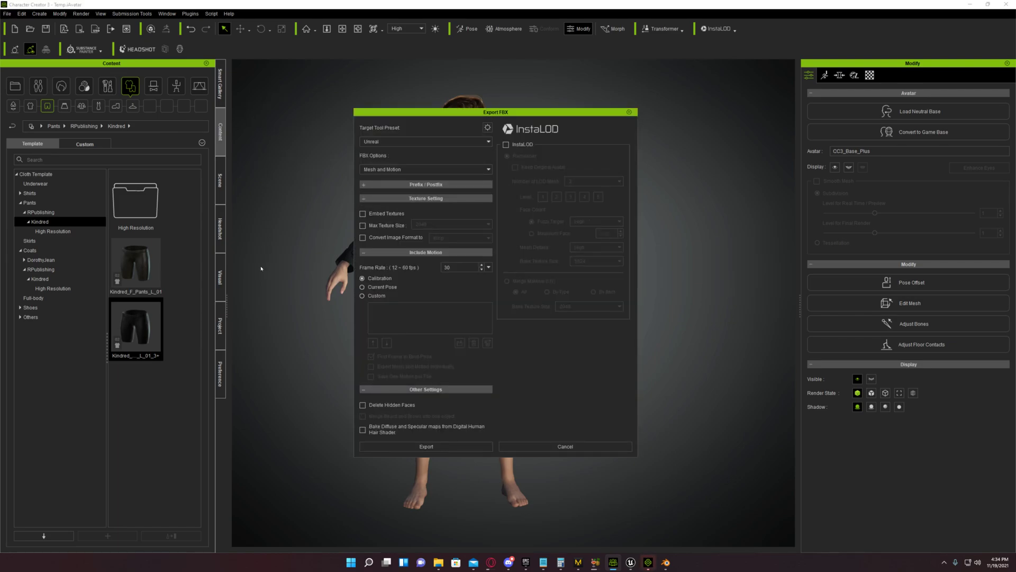
Step: Include the custom motions Move_Greet_F and Run_F, exporting mesh and motion individually with one motion per file
{"action": "left_click", "coordinate": [364, 296]}
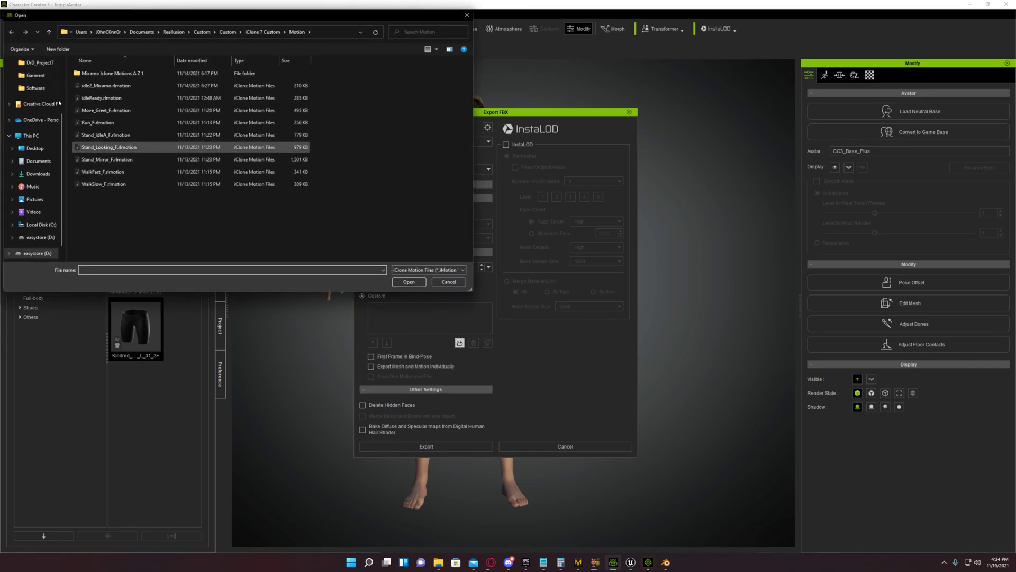
{"action": "left_click", "coordinate": [106, 159]}
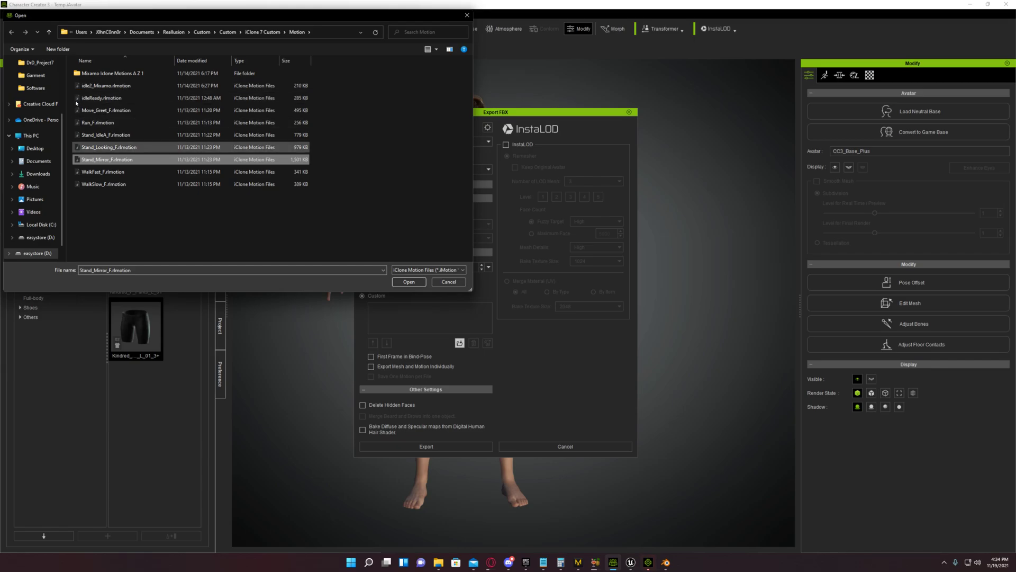
{"action": "left_click", "coordinate": [106, 110]}
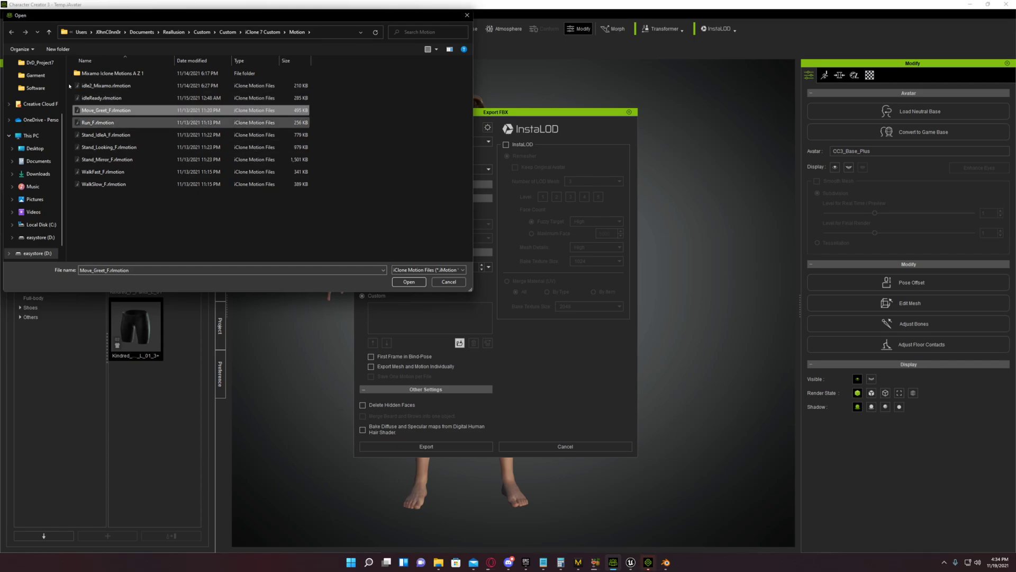
{"action": "left_click", "coordinate": [102, 123], "text": "ctrl"}
{"action": "left_click", "coordinate": [409, 282]}
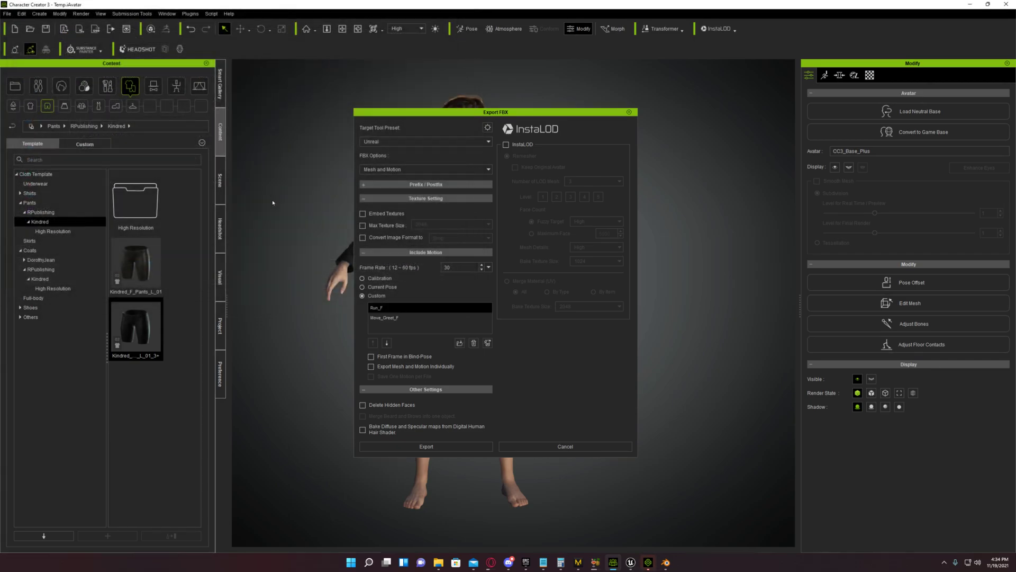
{"action": "left_click", "coordinate": [371, 367]}
{"action": "left_click", "coordinate": [371, 376]}
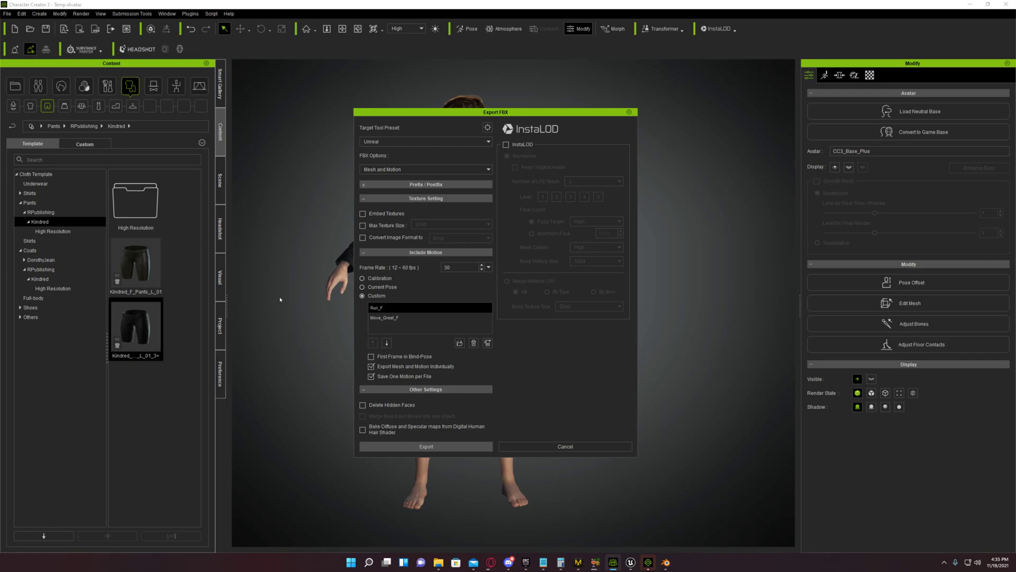
Step: Export the FBX as BugChar.Fbx in the desktop folder A ReProducable bug, replacing the existing file
{"action": "left_click", "coordinate": [422, 447]}
{"action": "left_click", "coordinate": [448, 318]}
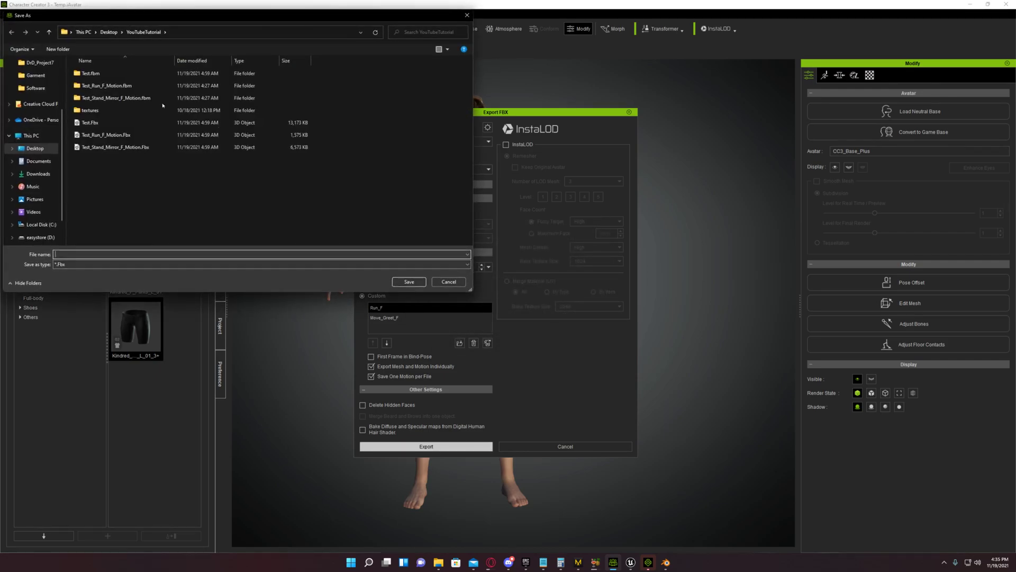
{"action": "double_click", "coordinate": [159, 122]}
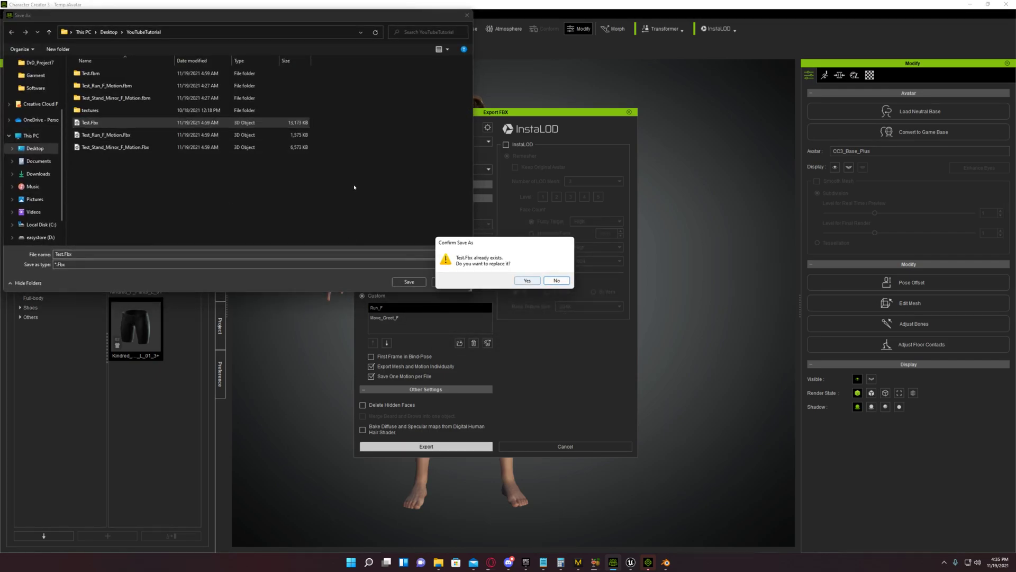
{"action": "left_click", "coordinate": [557, 281]}
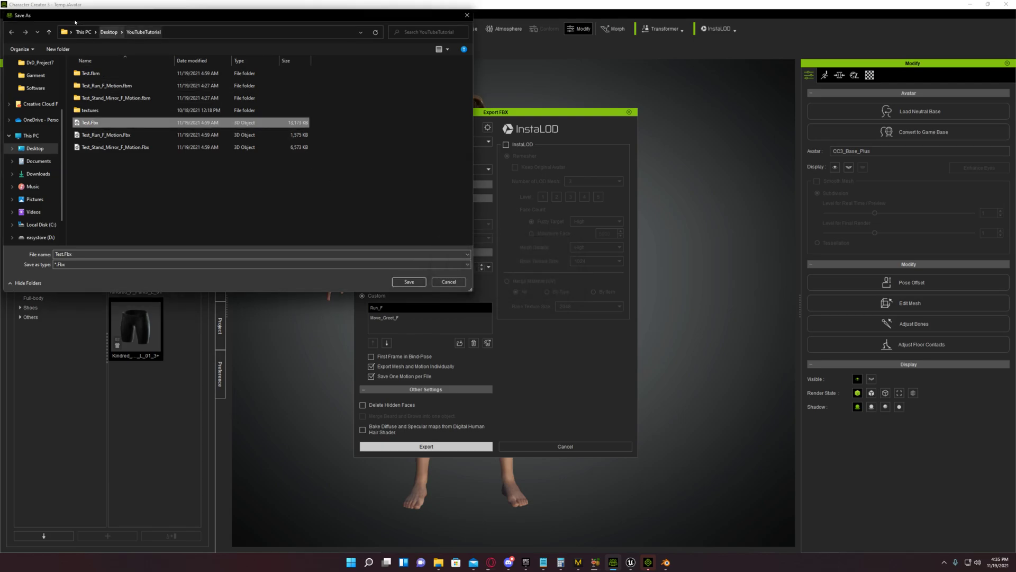
{"action": "left_click", "coordinate": [109, 32]}
{"action": "double_click", "coordinate": [106, 73]}
{"action": "left_click", "coordinate": [95, 122]}
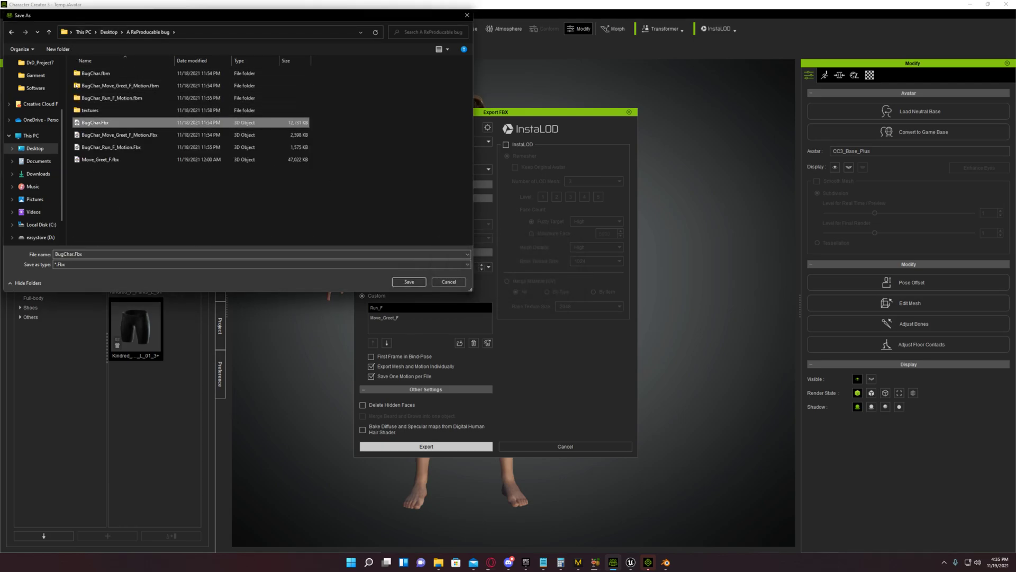
{"action": "key", "text": "Return"}
{"action": "key", "text": "y"}
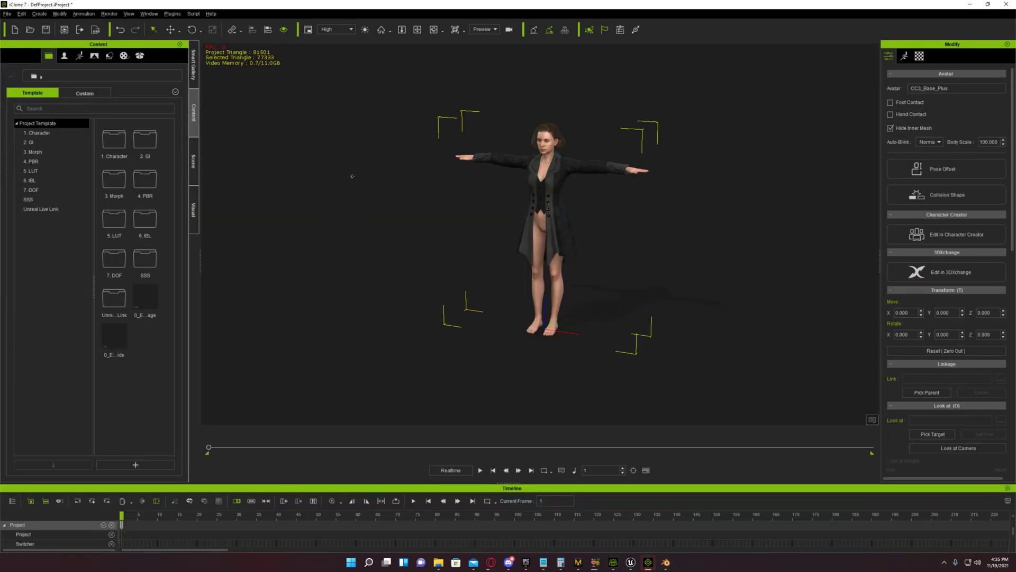
Step: In iClone, apply the custom motion Run_F to the imported character
{"action": "right_click_drag", "start_coordinate": [352, 176], "coordinate": [415, 177]}
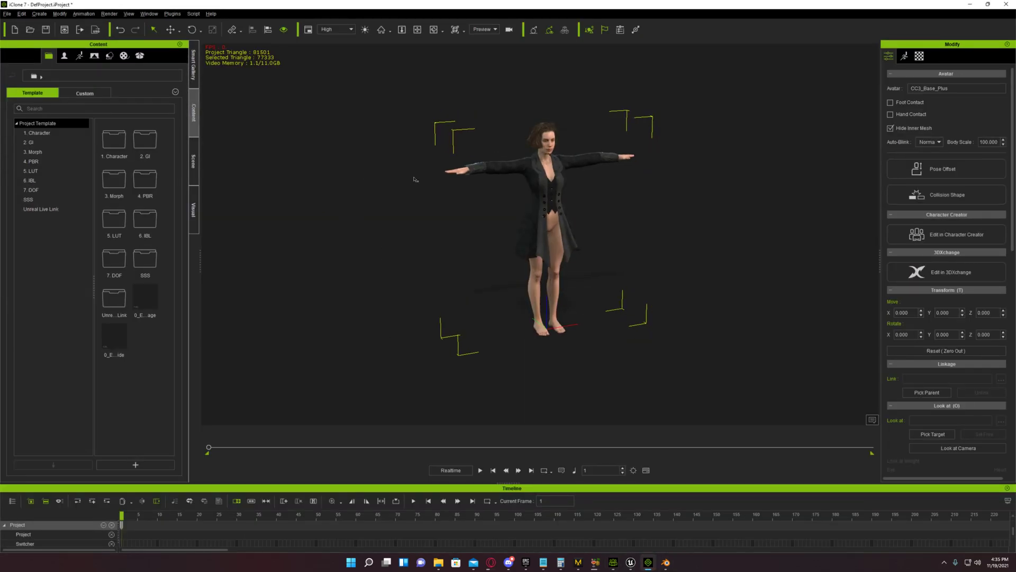
{"action": "middle_click_drag", "start_coordinate": [383, 165], "coordinate": [364, 217]}
{"action": "scroll", "coordinate": [363, 217], "scroll_direction": "up", "scroll_amount": 3}
{"action": "scroll", "coordinate": [362, 216], "scroll_direction": "up", "scroll_amount": 3}
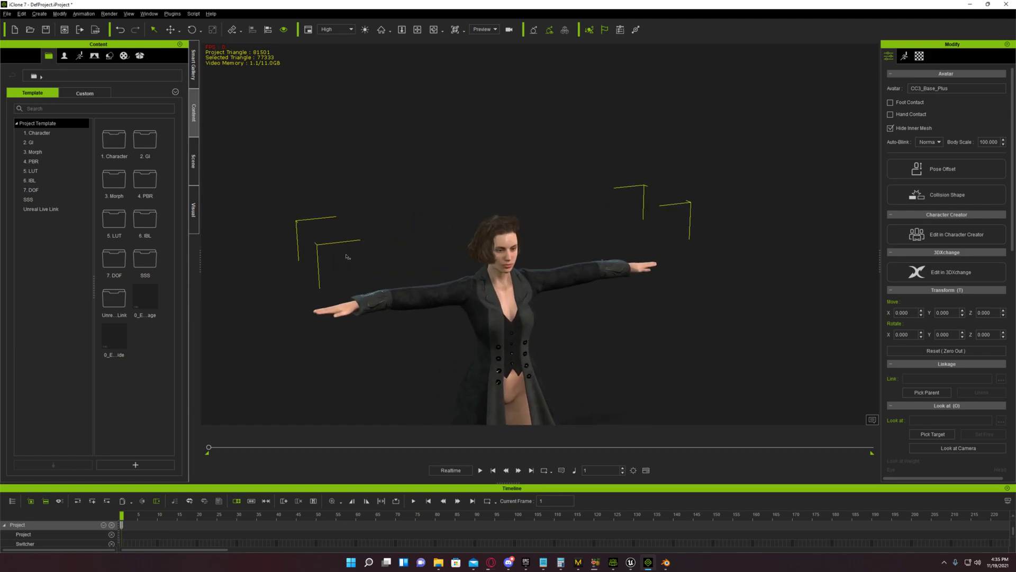
{"action": "middle_click_drag", "start_coordinate": [348, 257], "coordinate": [368, 192]}
{"action": "right_click_drag", "start_coordinate": [367, 192], "coordinate": [301, 188]}
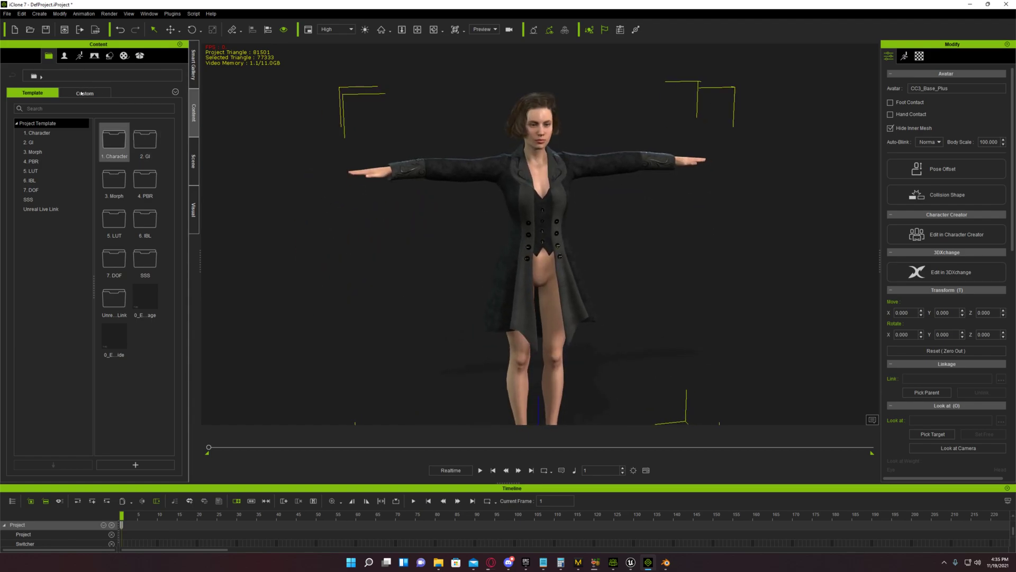
{"action": "left_click", "coordinate": [79, 56]}
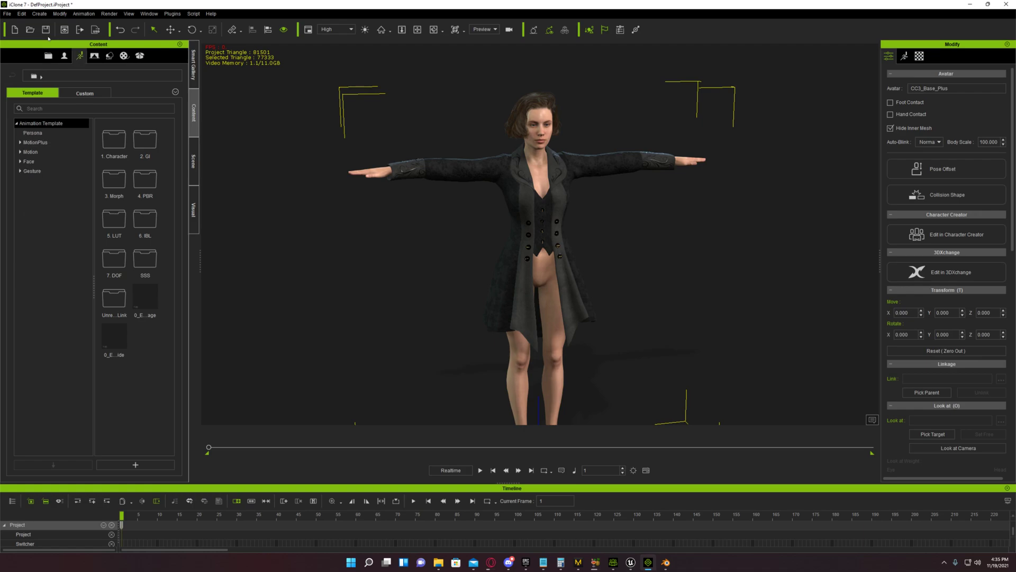
{"action": "left_click", "coordinate": [85, 93]}
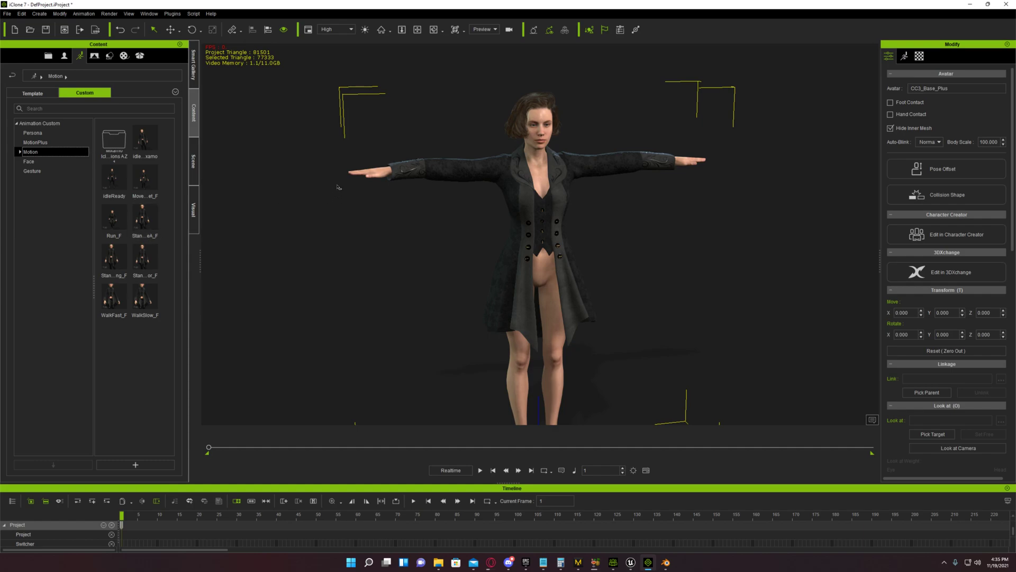
{"action": "double_click", "coordinate": [113, 217]}
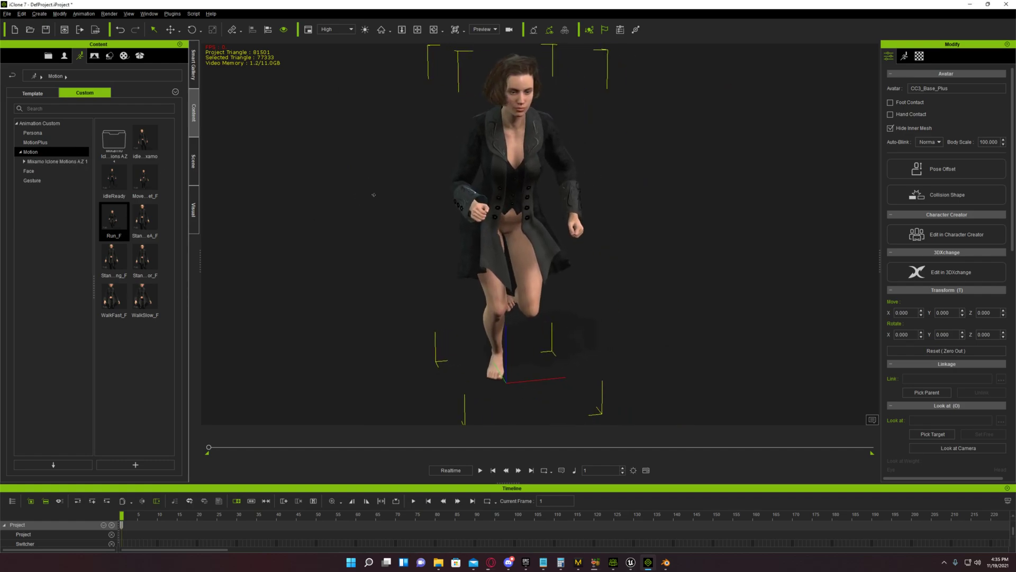
Step: Play through the running motion to examine how the character and jacket move
{"action": "right_click_drag", "start_coordinate": [374, 195], "coordinate": [260, 314]}
{"action": "scroll", "coordinate": [175, 349], "scroll_direction": "down", "scroll_amount": 4}
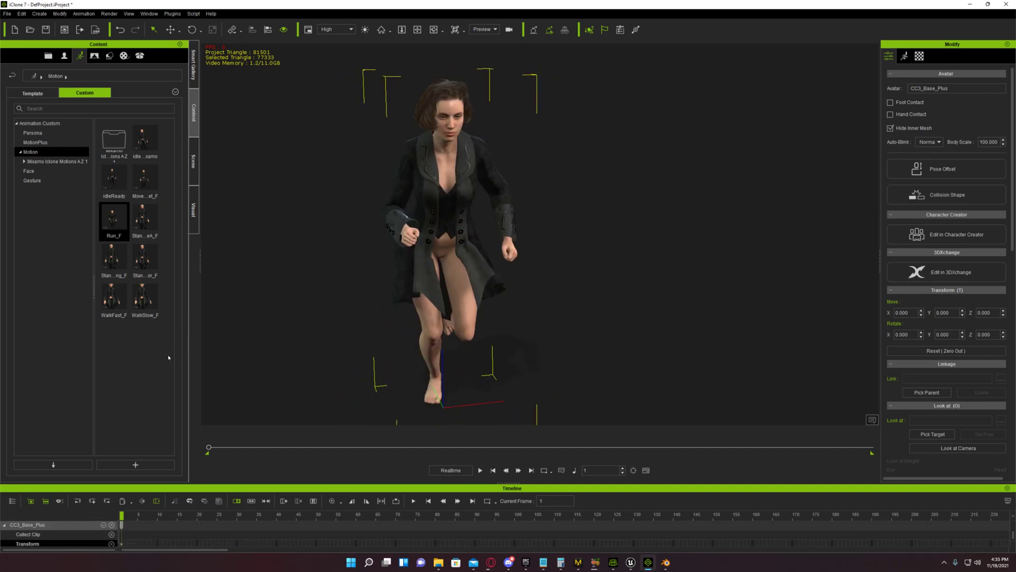
{"action": "left_click", "coordinate": [168, 357]}
{"action": "left_click", "coordinate": [175, 362]}
{"action": "double_click", "coordinate": [175, 362]}
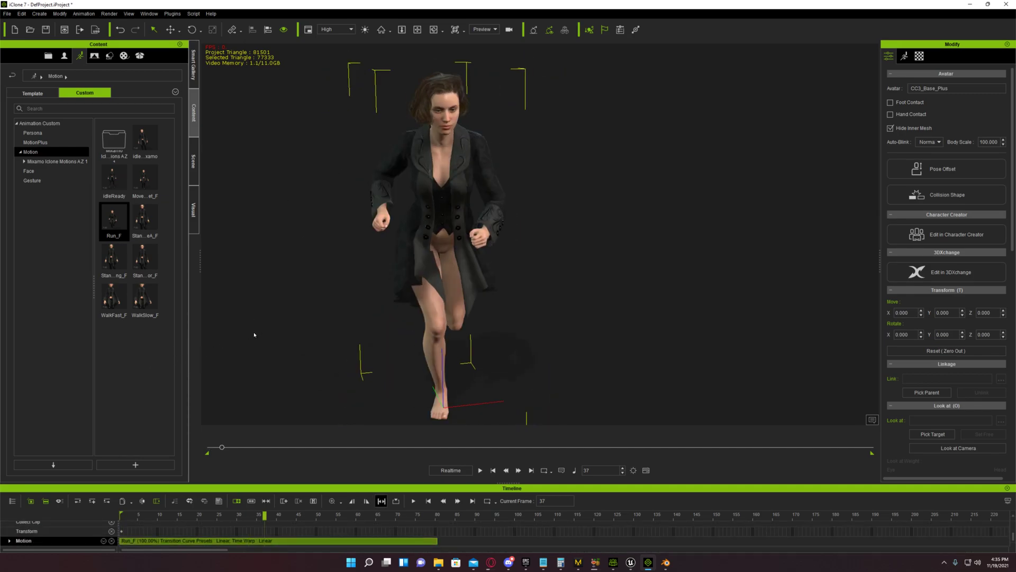
Step: Replay the Run_F motion as a loop over the clip's length in By Frame mode and return to the first frame
{"action": "left_click", "coordinate": [325, 307]}
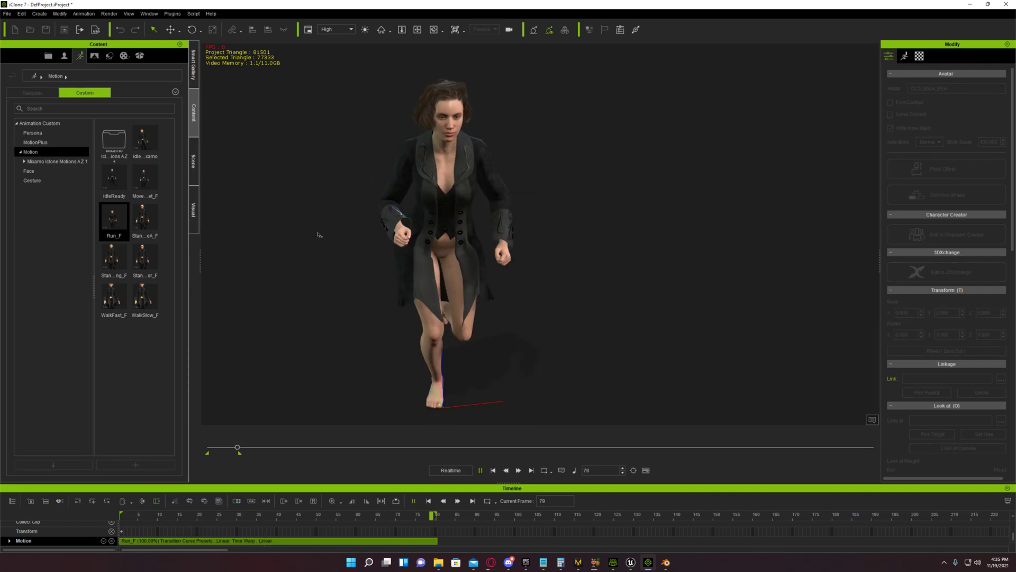
{"action": "left_click", "coordinate": [362, 314]}
{"action": "left_click", "coordinate": [303, 315]}
{"action": "left_click", "coordinate": [322, 315]}
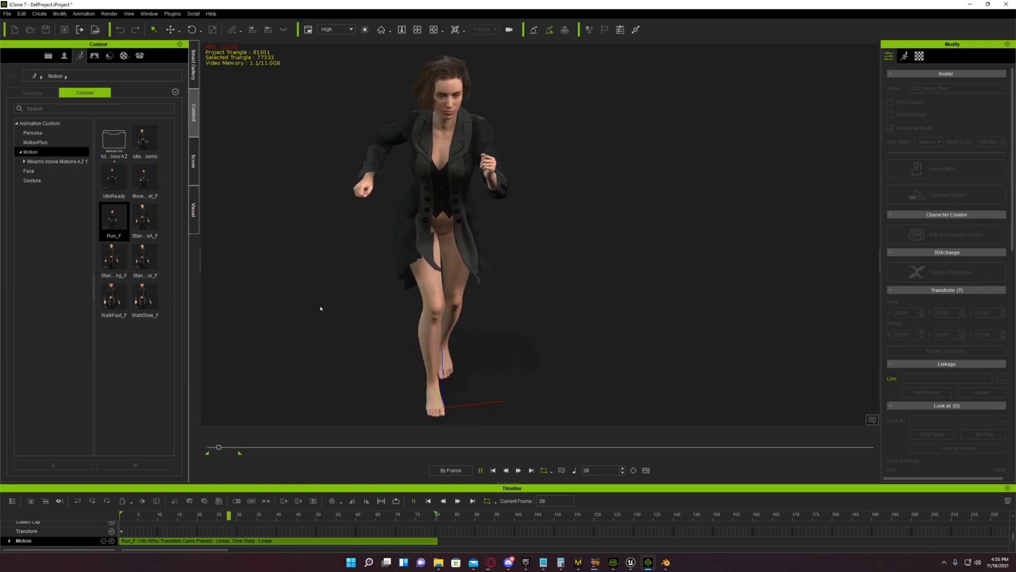
{"action": "key", "text": "space"}
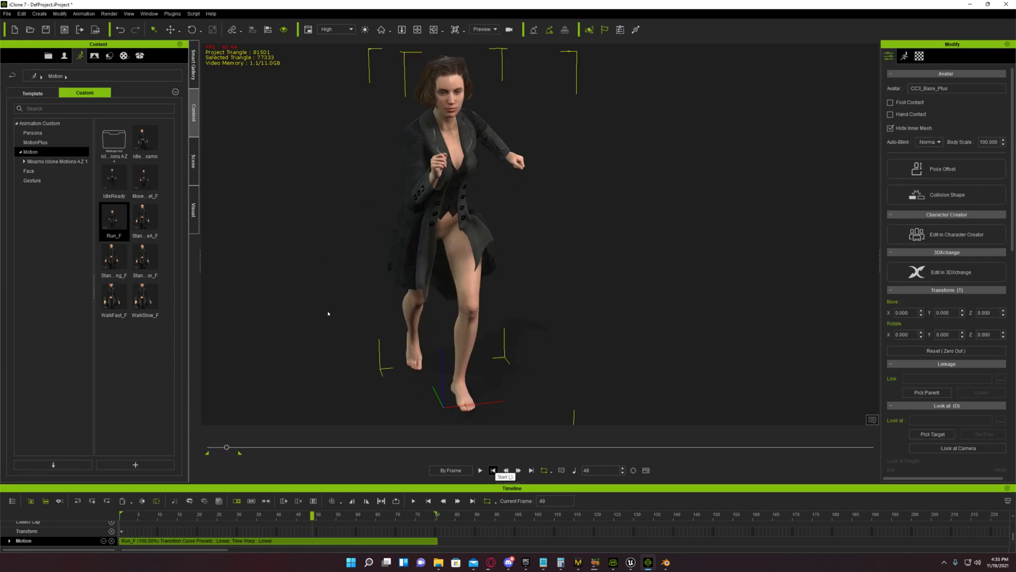
{"action": "key", "text": "Home"}
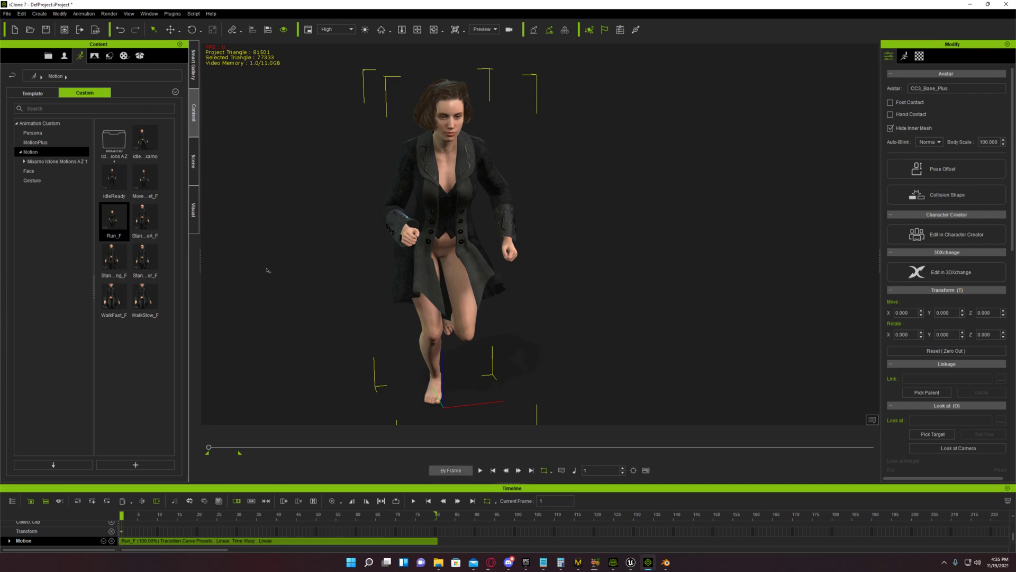
Step: Set up the character's FBX export with the Unreal preset, 30 fps, the full frame range and no embedded textures
{"action": "left_click", "coordinate": [6, 13]}
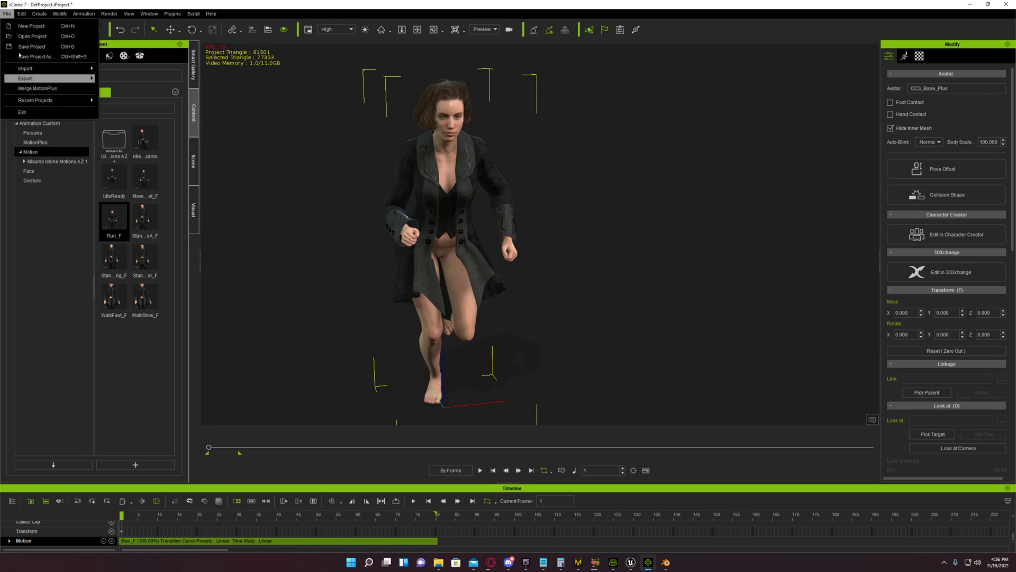
{"action": "mouse_move", "coordinate": [63, 78]}
{"action": "left_click", "coordinate": [129, 91]}
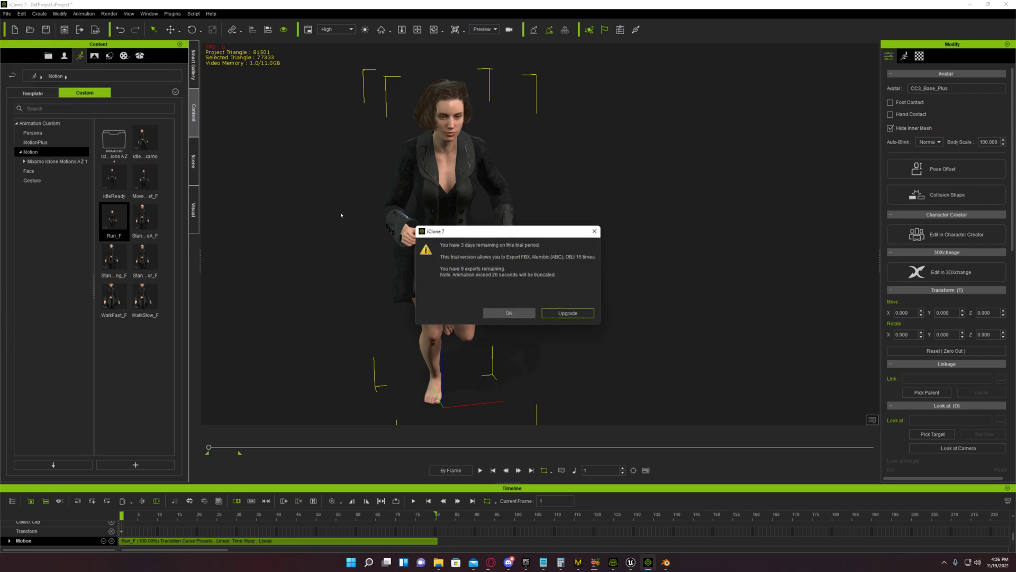
{"action": "key", "text": "Return"}
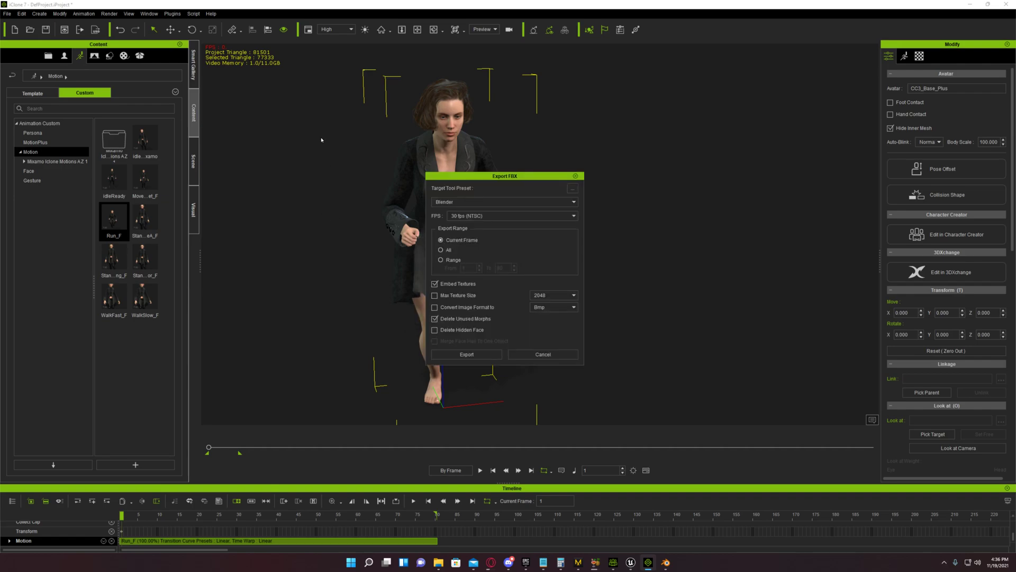
{"action": "left_click", "coordinate": [482, 203]}
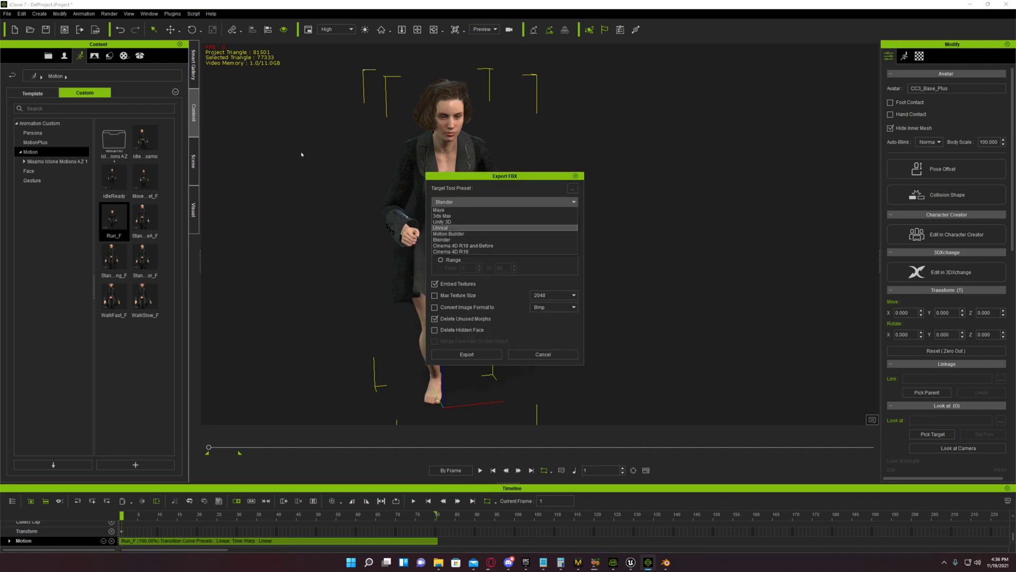
{"action": "key", "text": "Return"}
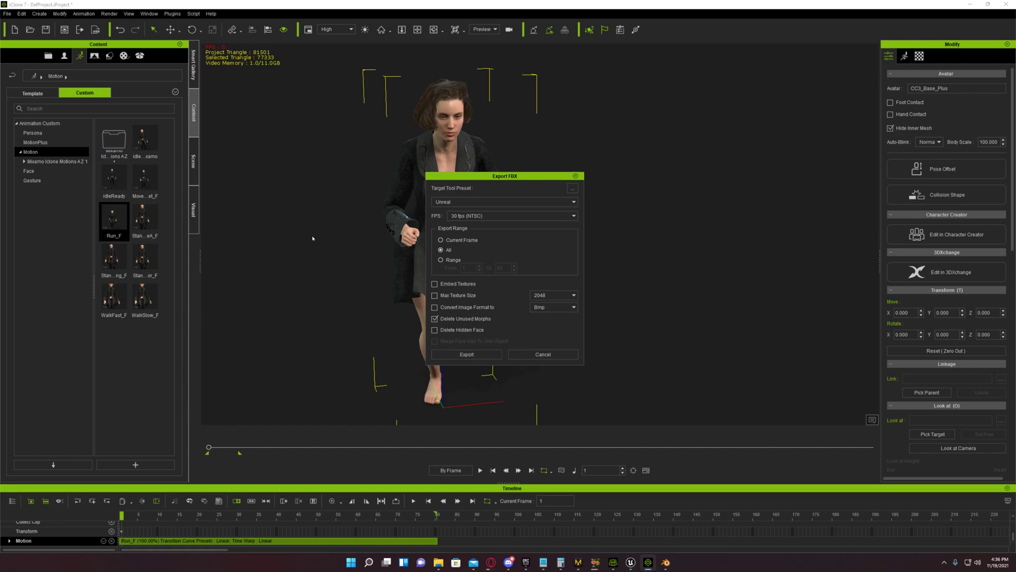
Step: Export the iClone FBX as Move_Greet_F.fbx in the desktop folder A ReProducable bug, replacing the existing file
{"action": "key", "text": "Return"}
{"action": "double_click", "coordinate": [100, 159]}
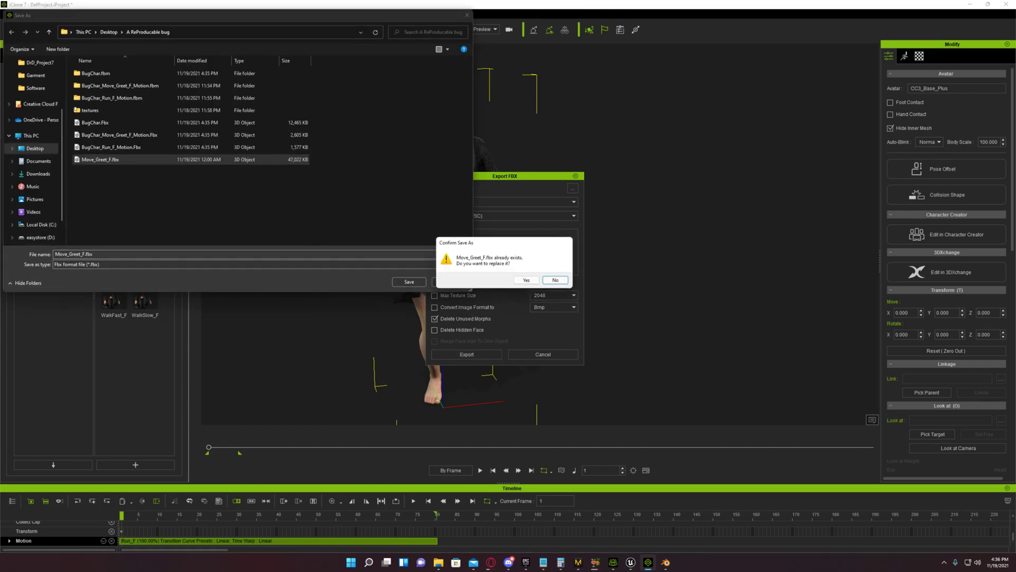
{"action": "key", "text": "Return"}
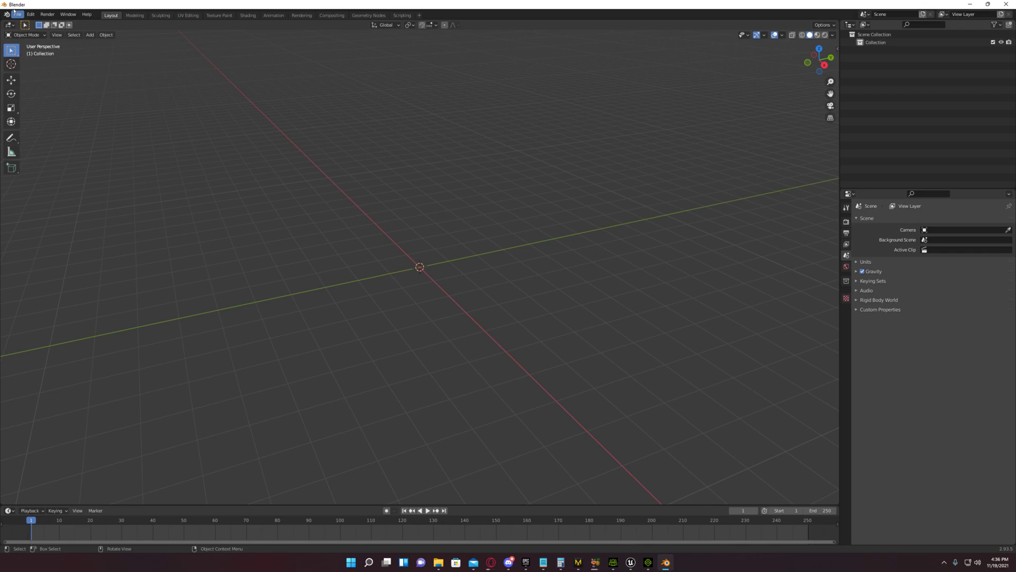
Step: In Blender, import Move_Greet_F.fbx from the desktop folder A ReProducable bug
{"action": "left_click", "coordinate": [16, 14]}
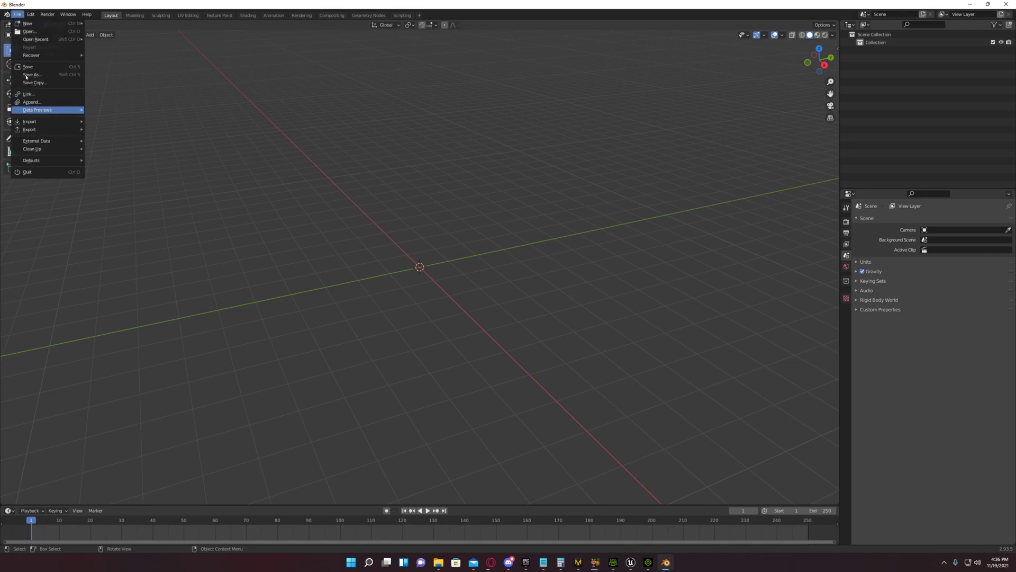
{"action": "mouse_move", "coordinate": [74, 121]}
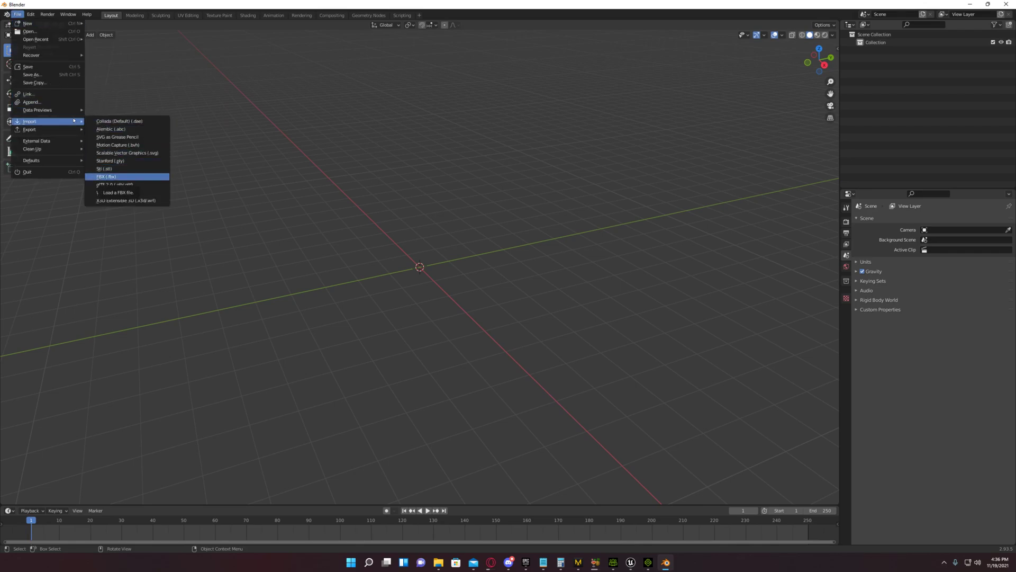
{"action": "left_click", "coordinate": [99, 176]}
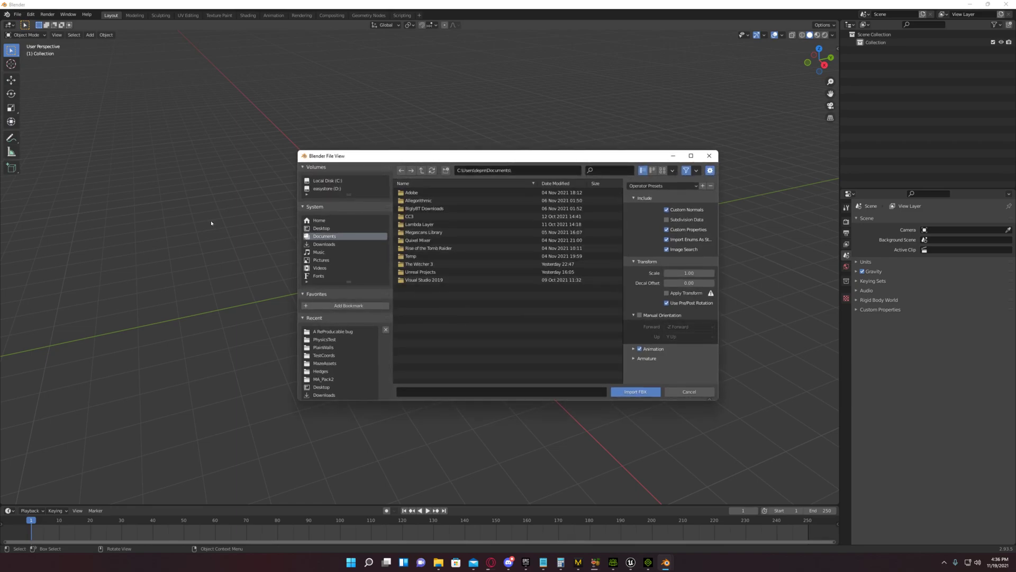
{"action": "key", "text": "alt+Tab"}
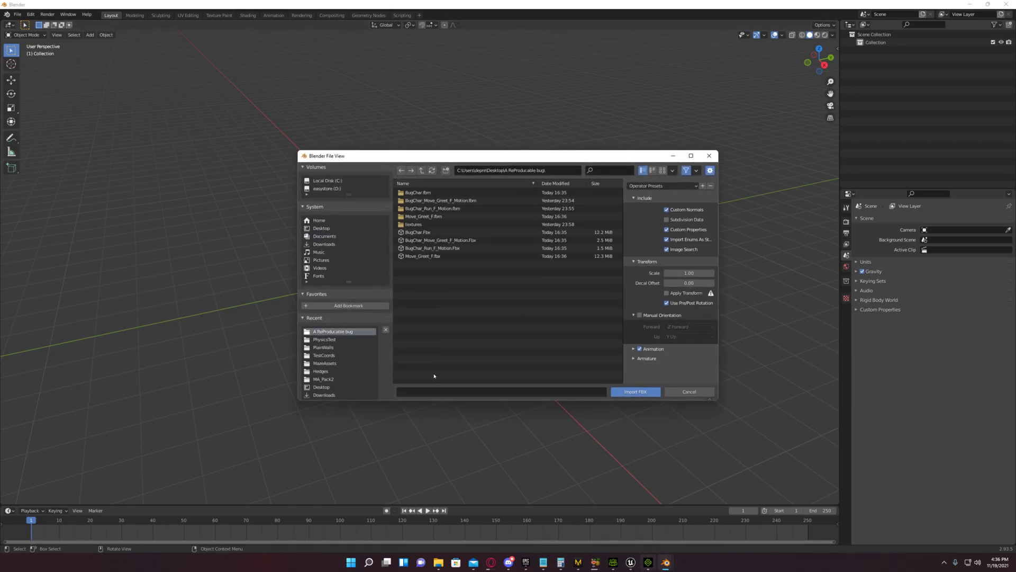
{"action": "key", "text": "alt+Tab"}
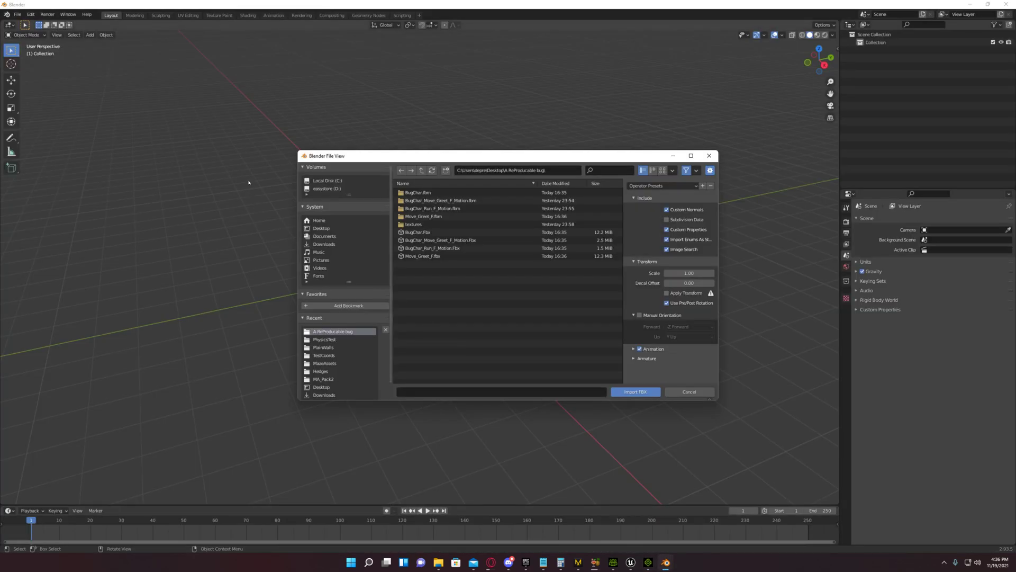
{"action": "left_click", "coordinate": [428, 256]}
{"action": "double_click", "coordinate": [429, 259]}
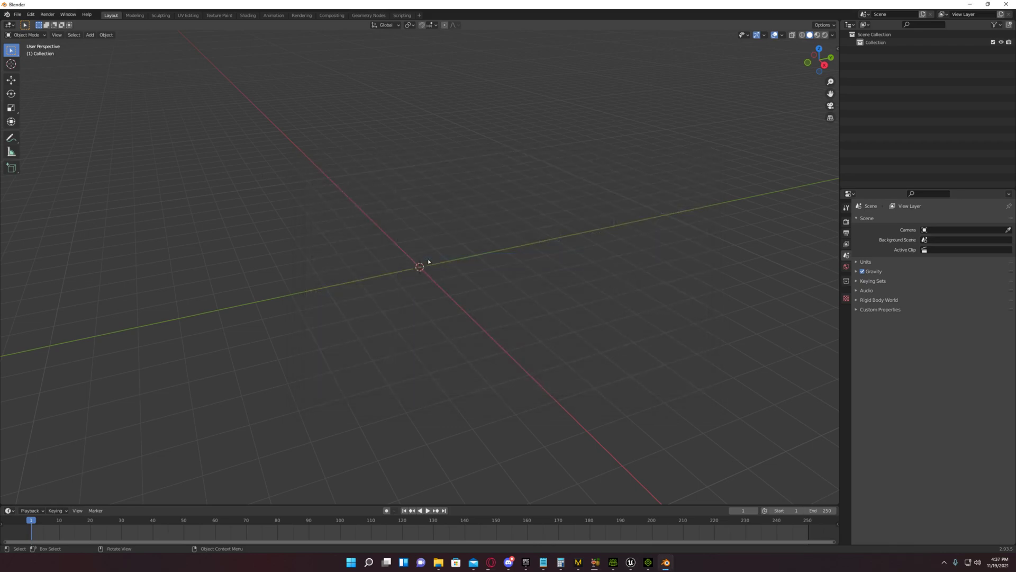
Step: Switch to iClone, delete the Run_F motion clip from the character and return to the first frame
{"action": "left_click", "coordinate": [648, 562]}
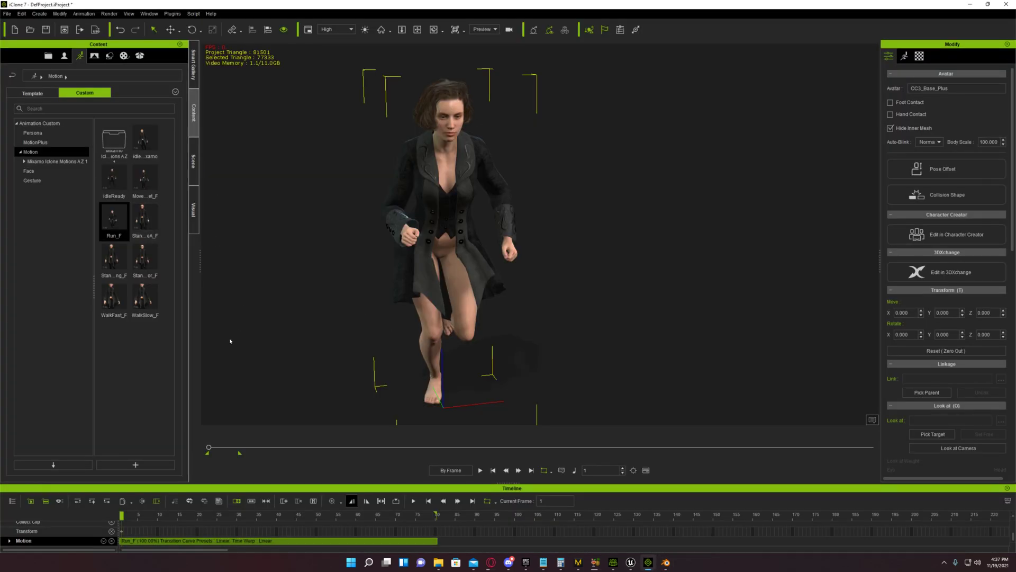
{"action": "key", "text": "space"}
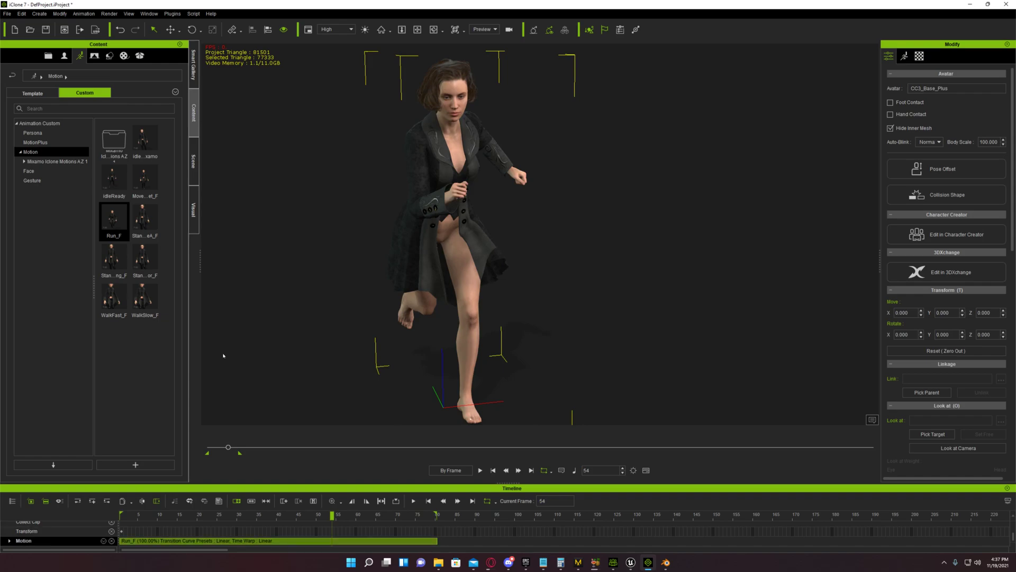
{"action": "key", "text": "Delete"}
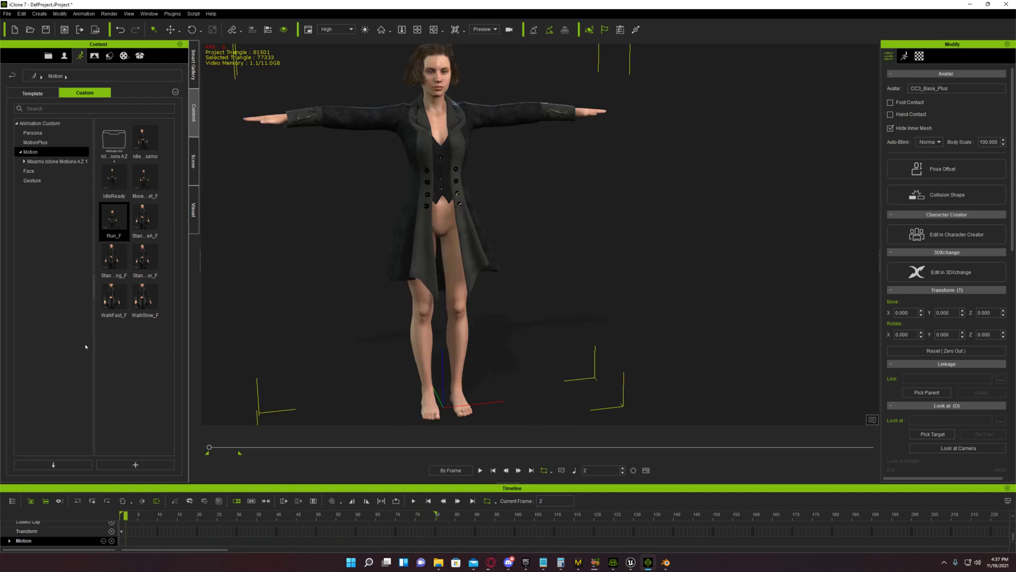
{"action": "key", "text": "Home"}
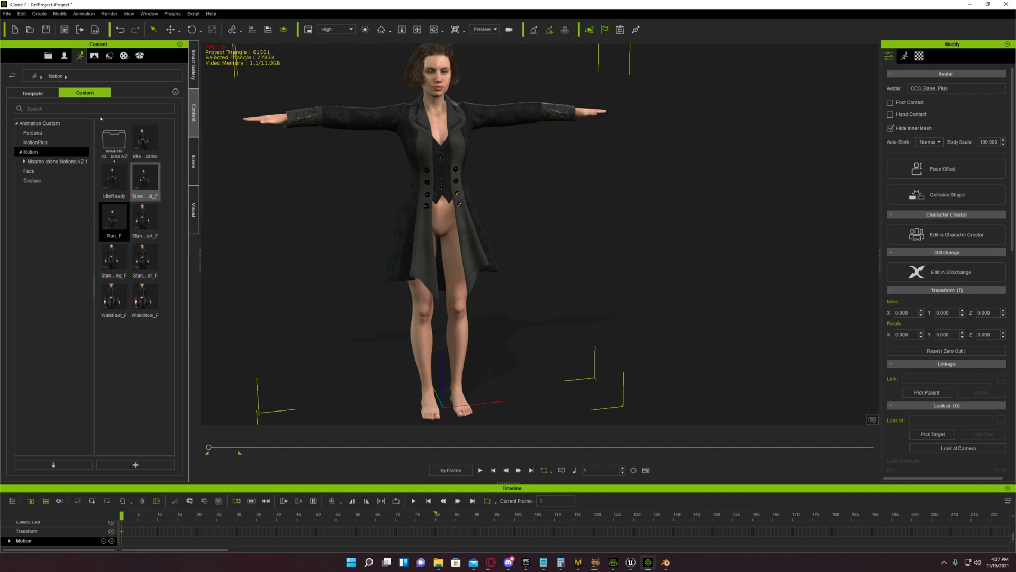
Step: Apply the custom motion Move_Greet_F to the character and play it with the playback range fitted to the clip
{"action": "double_click", "coordinate": [144, 178]}
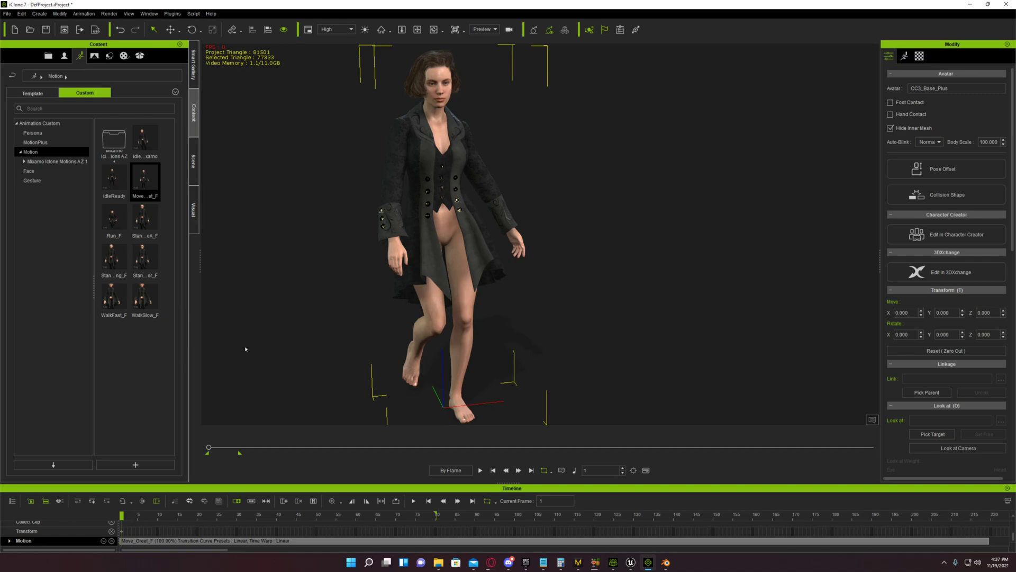
{"action": "left_click", "coordinate": [359, 540]}
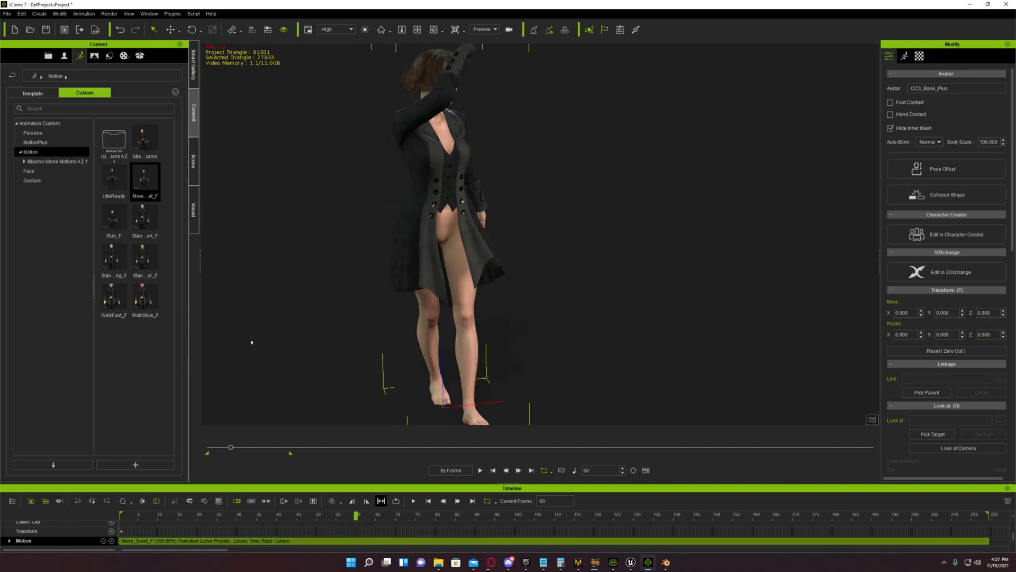
{"action": "key", "text": "Home"}
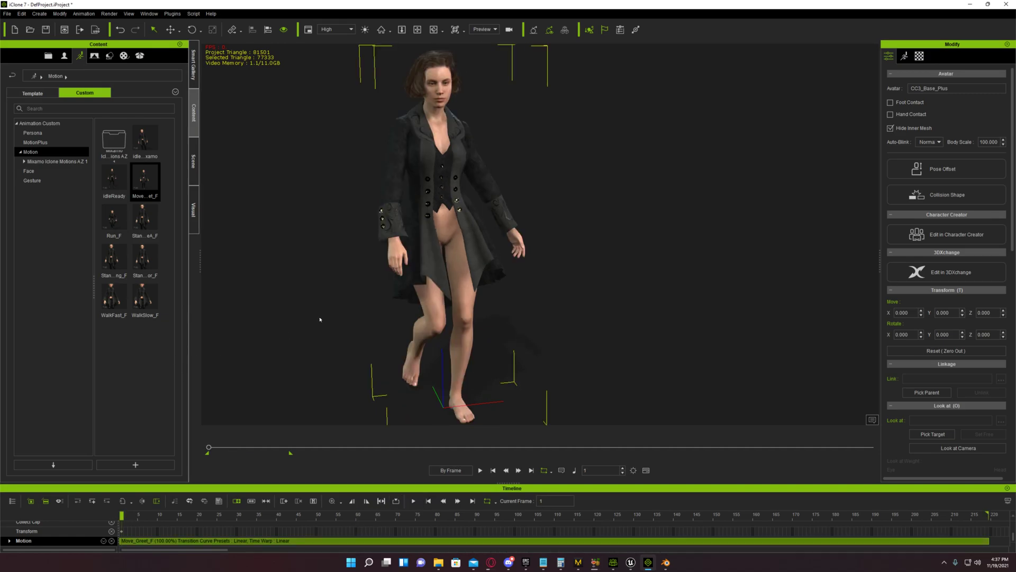
{"action": "key", "text": "space"}
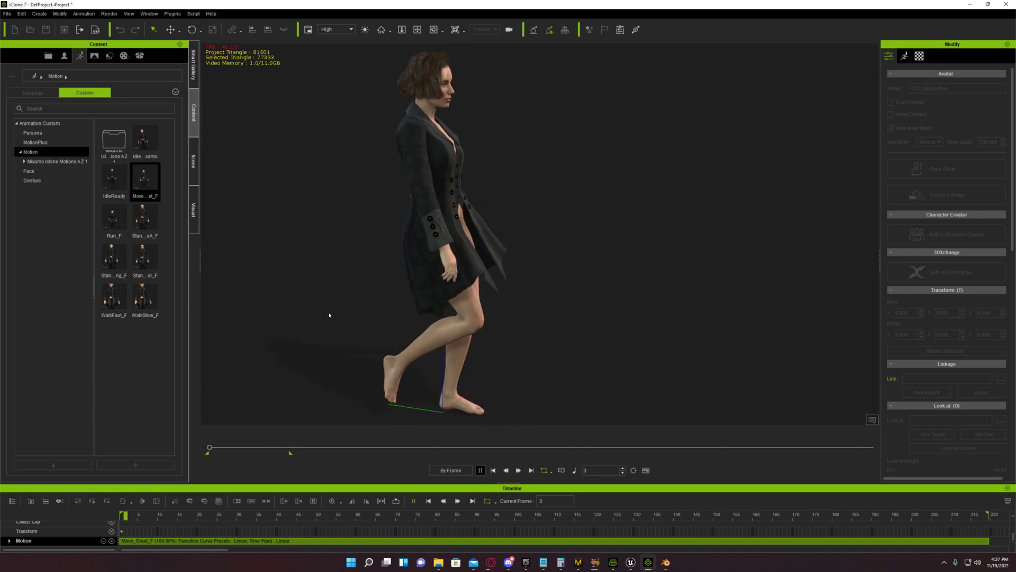
{"action": "key", "text": "space"}
{"action": "key", "text": "Home"}
Step: Switch to Unreal Engine and import BugChar.Fbx from the desktop folder A ReProducable bug into the CCPlayer folder
{"action": "key", "text": "alt+Tab"}
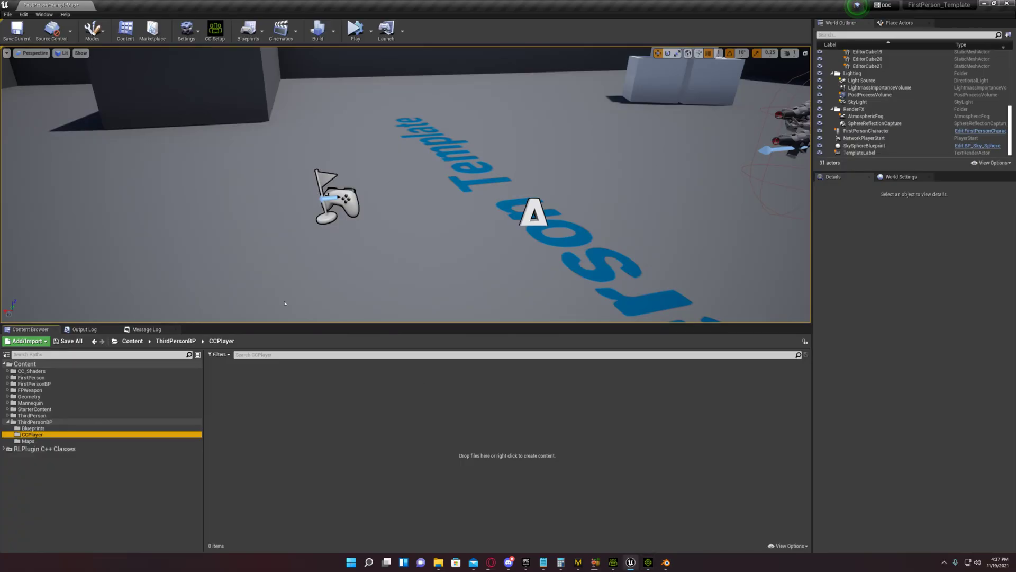
{"action": "right_click", "coordinate": [286, 411]}
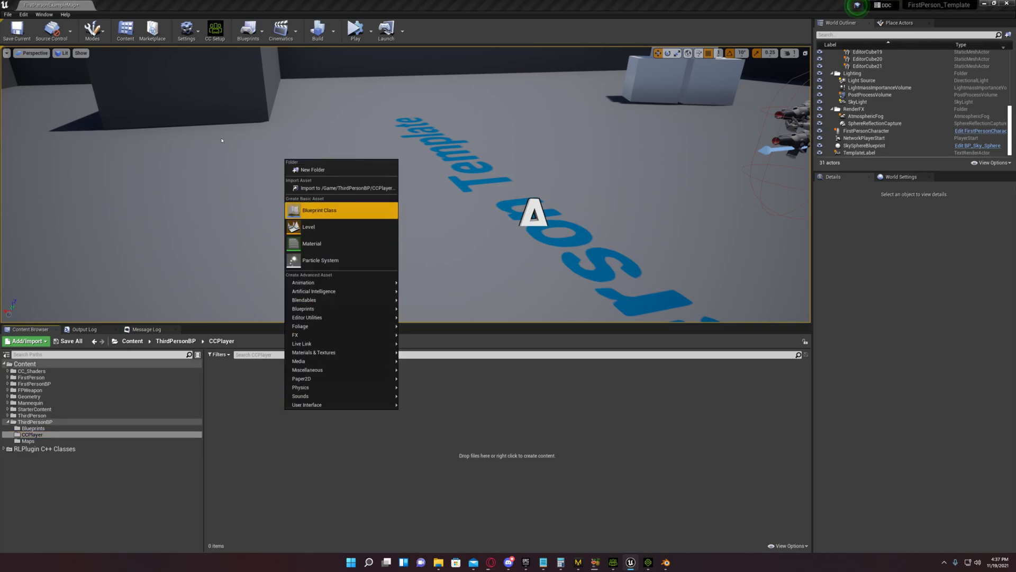
{"action": "left_click", "coordinate": [328, 189]}
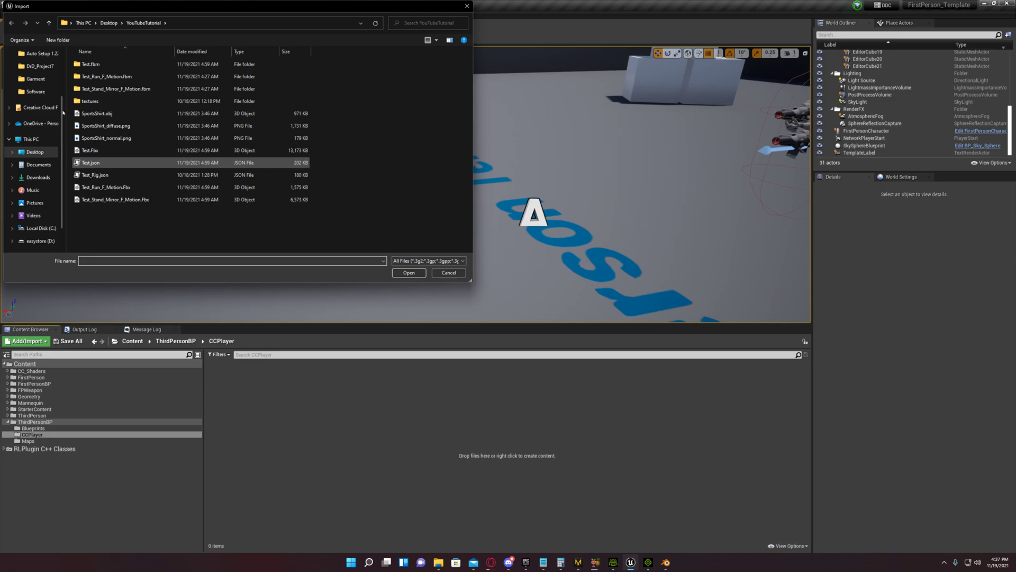
{"action": "left_click", "coordinate": [109, 23]}
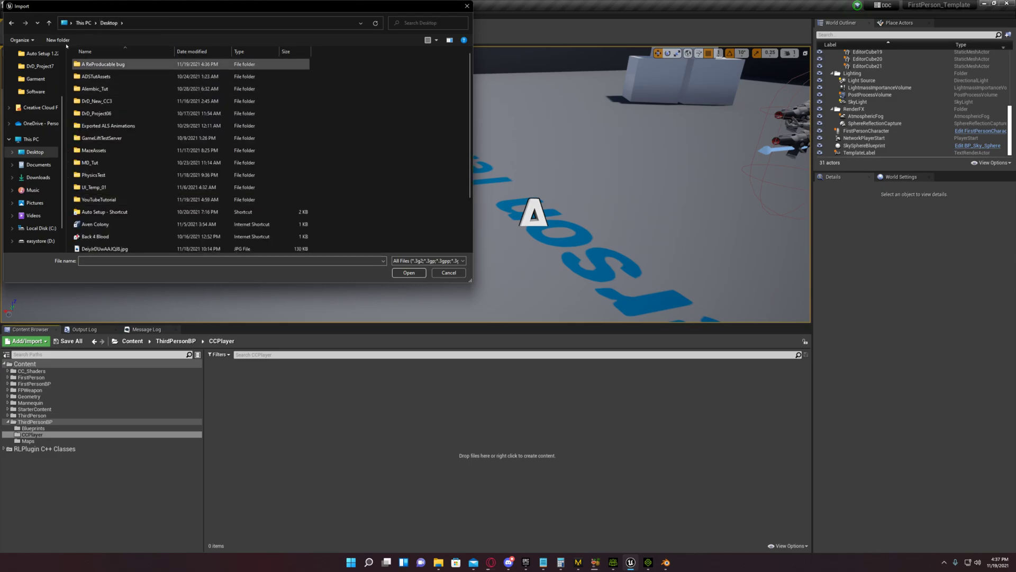
{"action": "double_click", "coordinate": [100, 64]}
{"action": "double_click", "coordinate": [95, 126]}
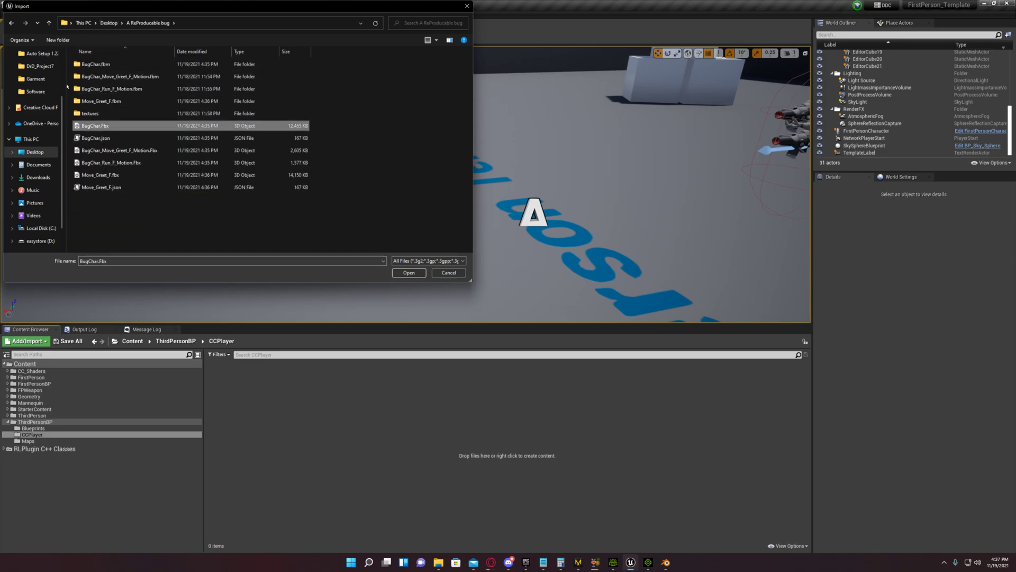
{"action": "key", "text": "Return"}
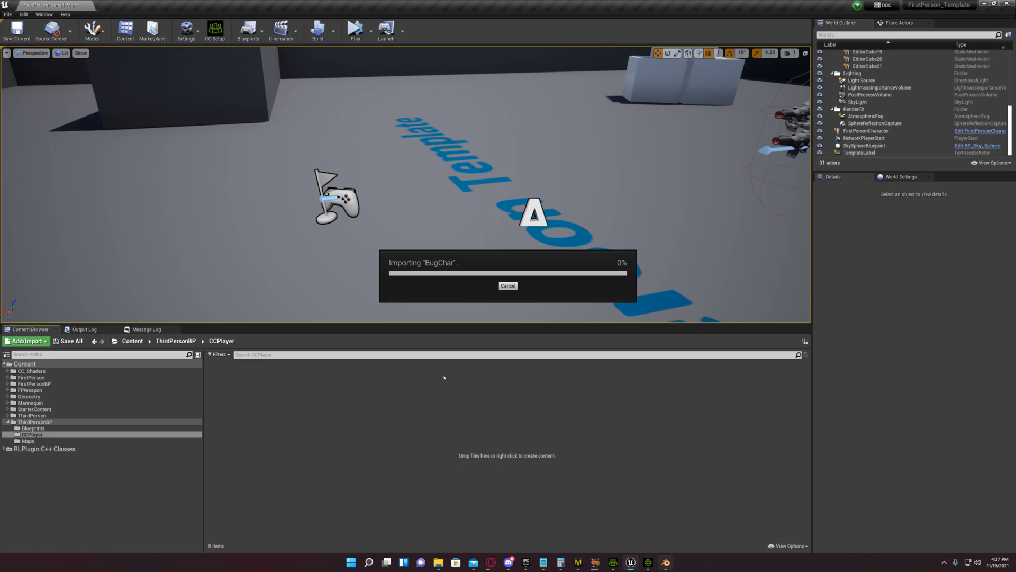
Step: Switch to Blender and examine the imported character and armature up close while playing the animation
{"action": "key", "text": "alt+Tab"}
{"action": "middle_click_drag", "start_coordinate": [287, 186], "coordinate": [311, 214], "text": "alt"}
{"action": "scroll", "coordinate": [317, 215], "scroll_direction": "up", "scroll_amount": 3}
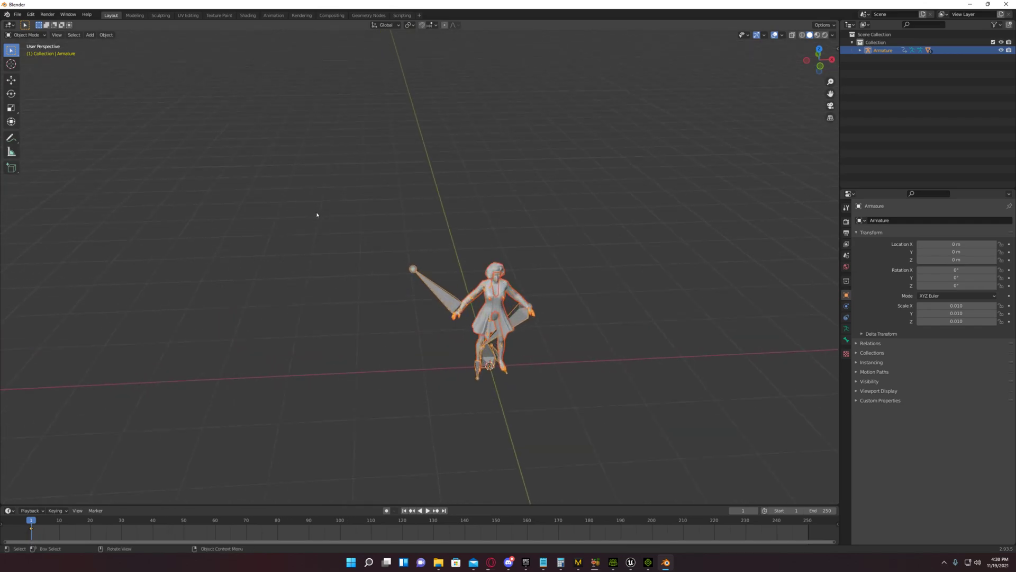
{"action": "scroll", "coordinate": [316, 221], "scroll_direction": "up", "scroll_amount": 3}
{"action": "middle_click_drag", "start_coordinate": [345, 257], "coordinate": [251, 220], "text": "shift"}
{"action": "scroll", "coordinate": [255, 179], "scroll_direction": "up", "scroll_amount": 2}
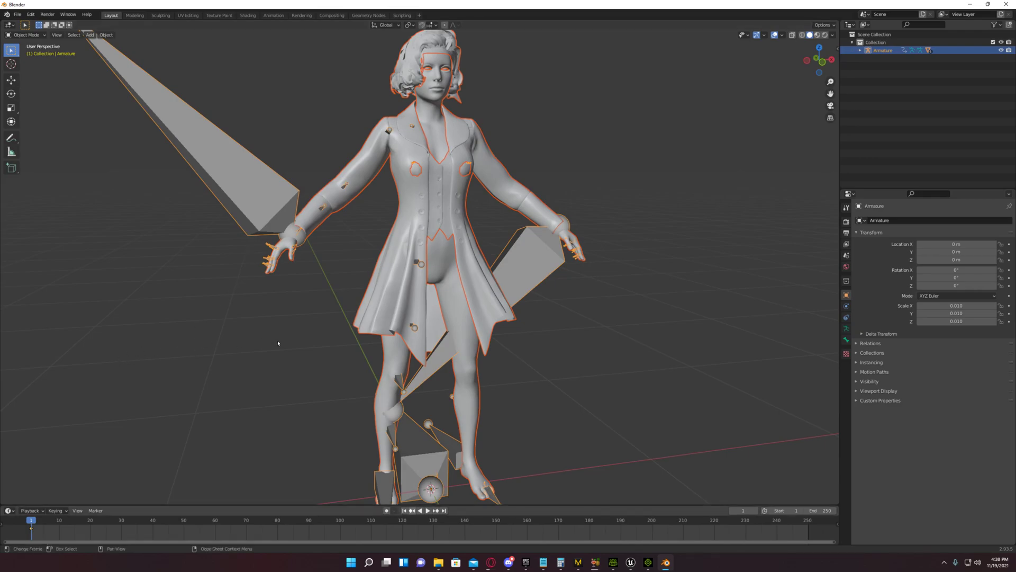
{"action": "key", "text": "space"}
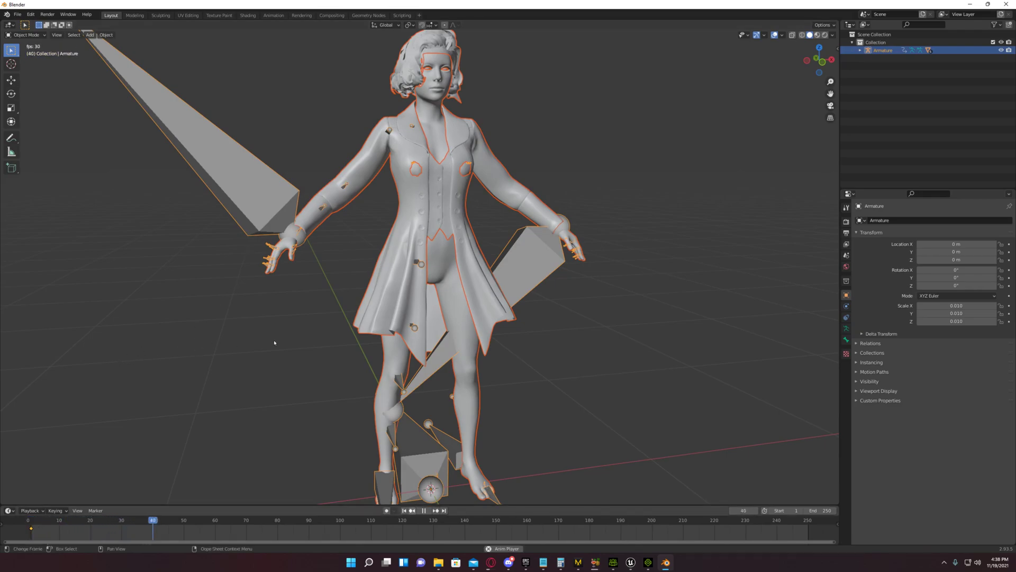
{"action": "key", "text": "space"}
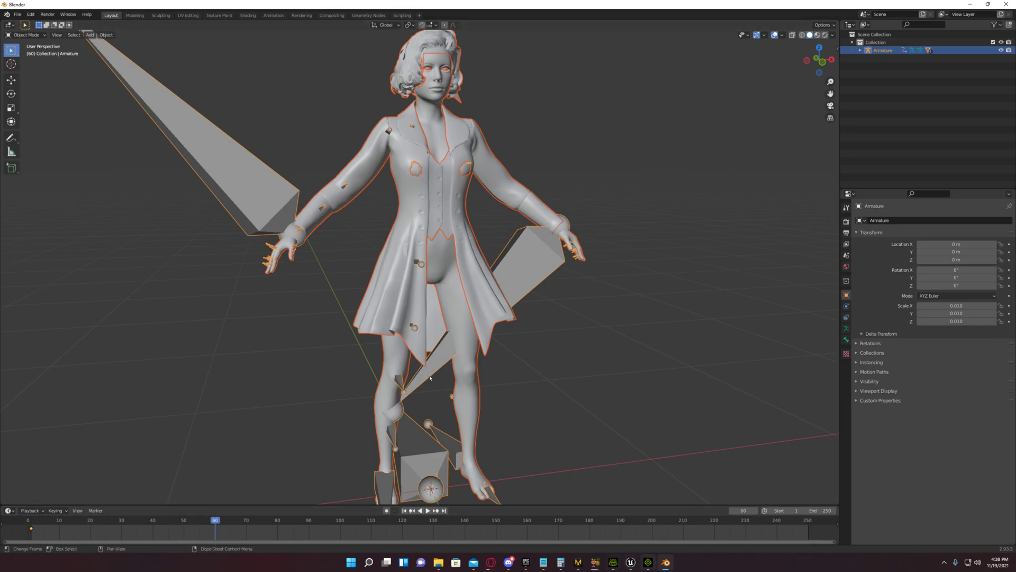
Step: Examine the imported character and its oversized armature bones from the front and at an angle
{"action": "mouse_move", "coordinate": [316, 271]}
{"action": "middle_mouse_down", "text": "shift"}
{"action": "mouse_move", "coordinate": [354, 237]}
{"action": "mouse_move", "coordinate": [310, 259]}
{"action": "middle_mouse_up", "text": "shift"}
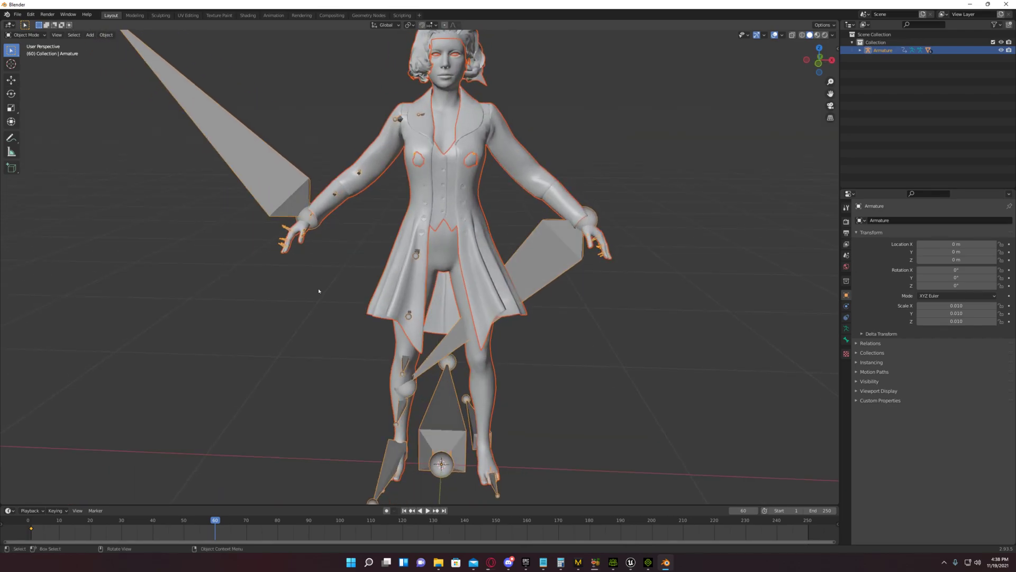
{"action": "scroll", "coordinate": [333, 221], "scroll_direction": "up", "scroll_amount": 2}
{"action": "scroll", "coordinate": [334, 221], "scroll_direction": "down", "scroll_amount": 4}
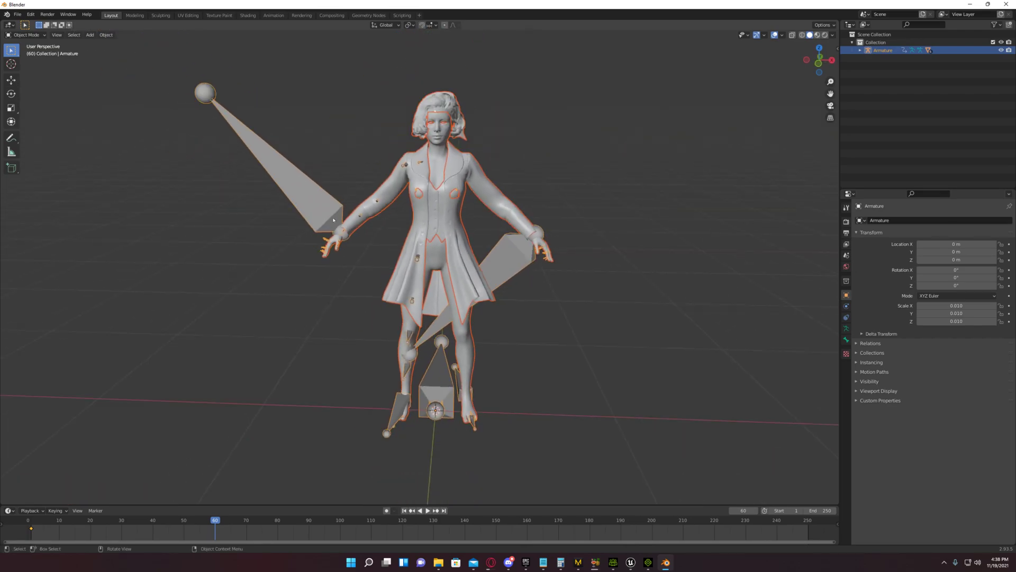
{"action": "mouse_move", "coordinate": [315, 221]}
{"action": "middle_mouse_down"}
{"action": "mouse_move", "coordinate": [350, 219]}
{"action": "mouse_move", "coordinate": [304, 230]}
{"action": "middle_mouse_up"}
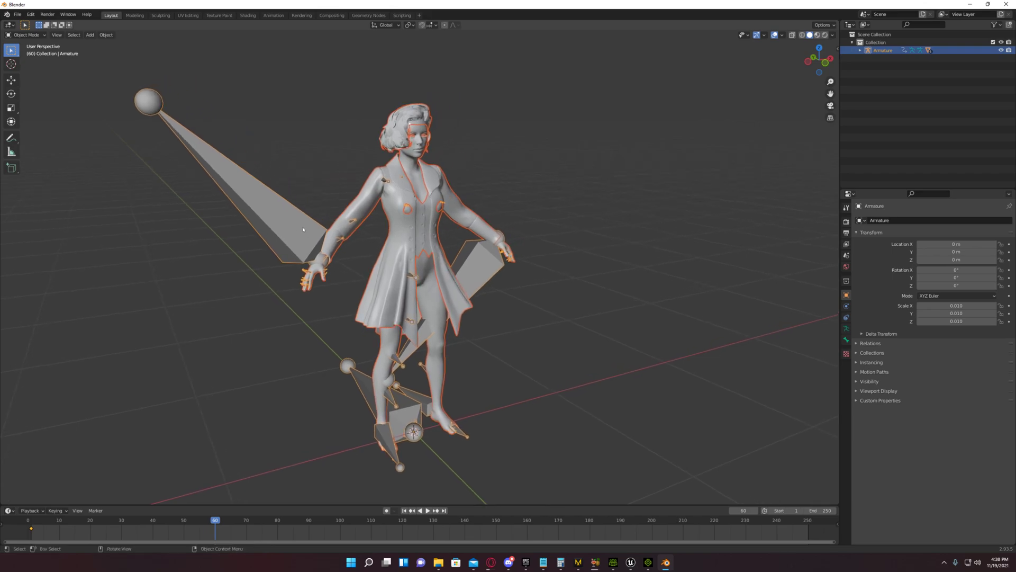
{"action": "scroll", "coordinate": [303, 230], "scroll_direction": "up", "scroll_amount": 1}
{"action": "scroll", "coordinate": [303, 229], "scroll_direction": "up", "scroll_amount": 2}
{"action": "scroll", "coordinate": [305, 229], "scroll_direction": "down", "scroll_amount": 2}
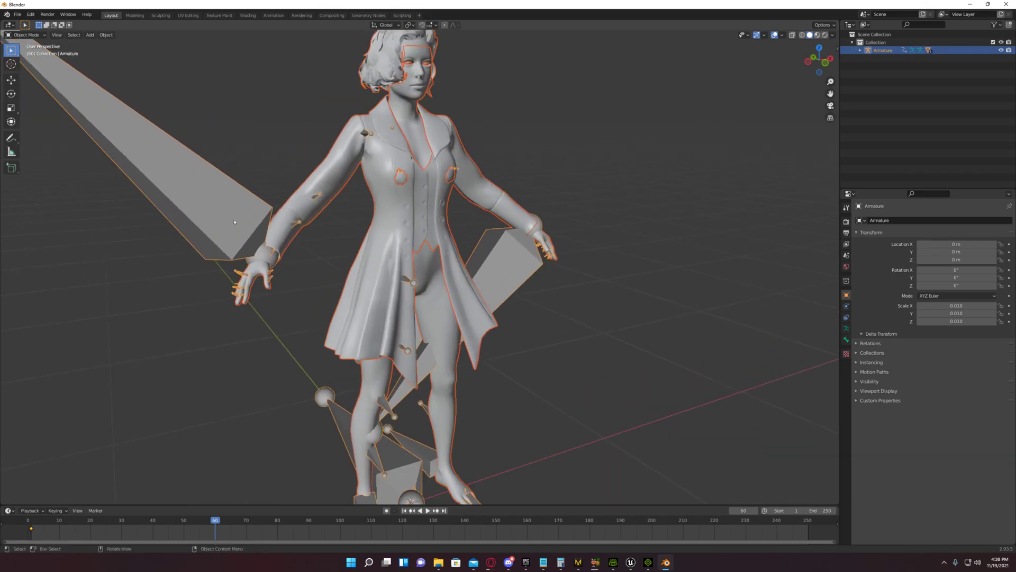
{"action": "left_click", "coordinate": [17, 15]}
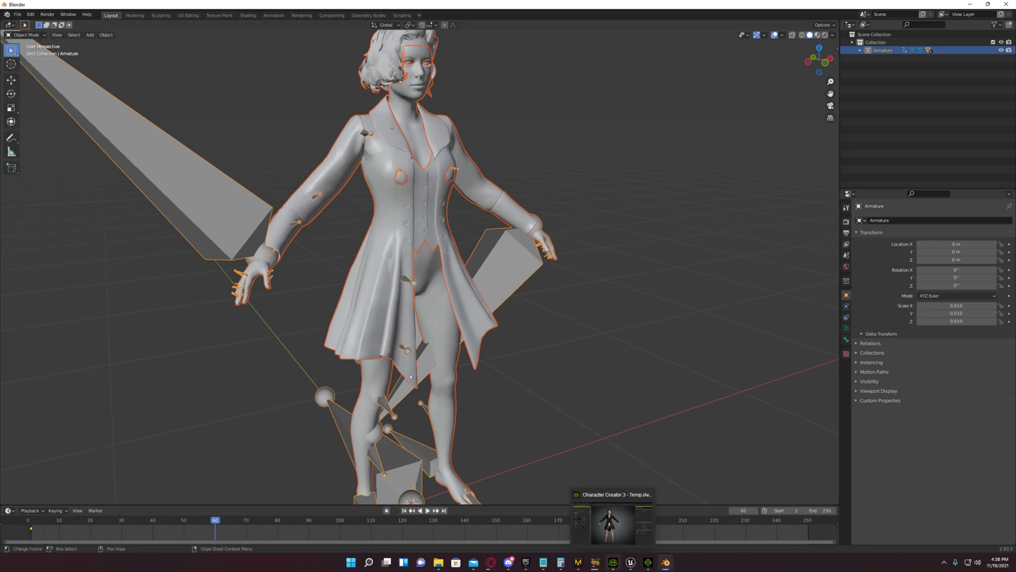
Step: Switch to Character Creator and set up a clothed-character FBX export with Blender as the target tool preset
{"action": "left_click", "coordinate": [613, 562]}
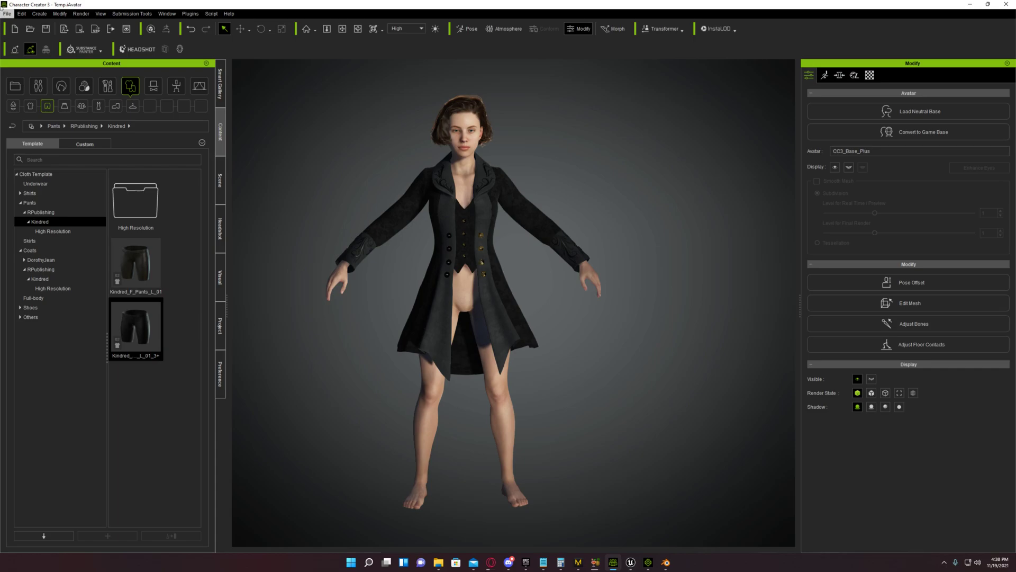
{"action": "left_click", "coordinate": [7, 13]}
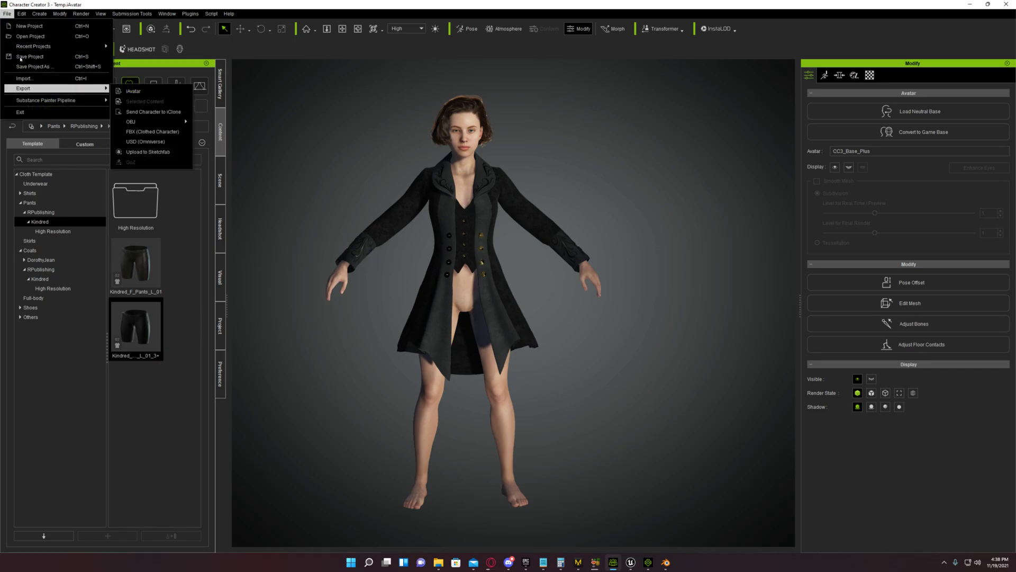
{"action": "left_click", "coordinate": [152, 131]}
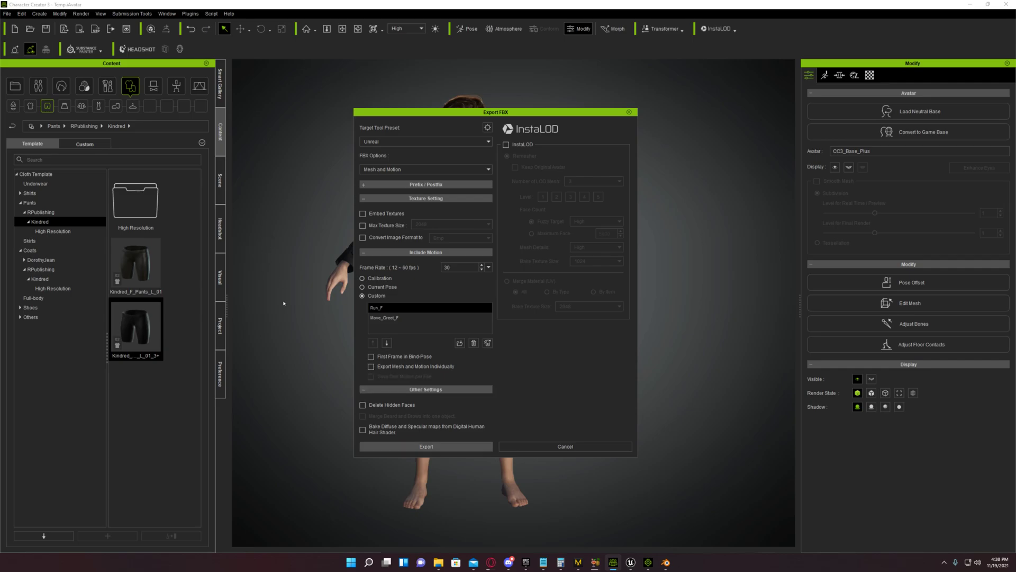
{"action": "left_click", "coordinate": [375, 141]}
{"action": "key", "text": "Down"}
{"action": "key", "text": "Down"}
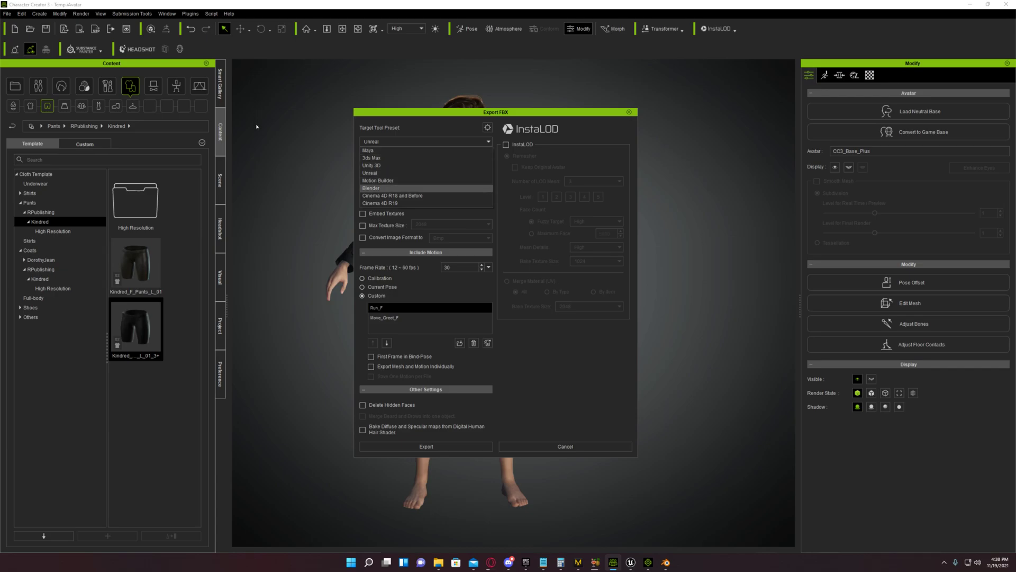
{"action": "key", "text": "Return"}
{"action": "key", "text": "Tab"}
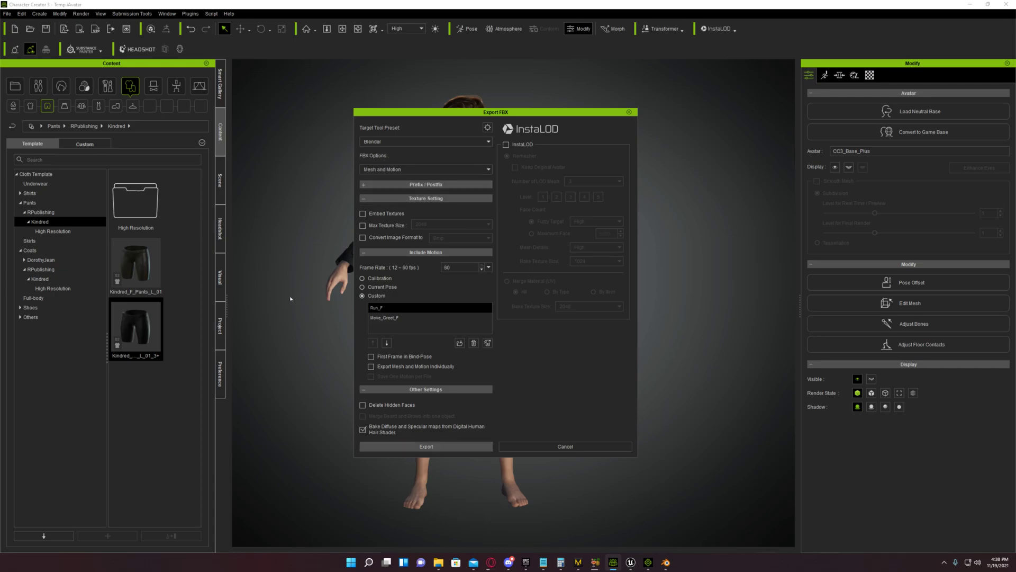
Step: Export the character as Move_Greet_F.fbx into the A ReProducable bug folder, replacing the existing file
{"action": "key", "text": "Return"}
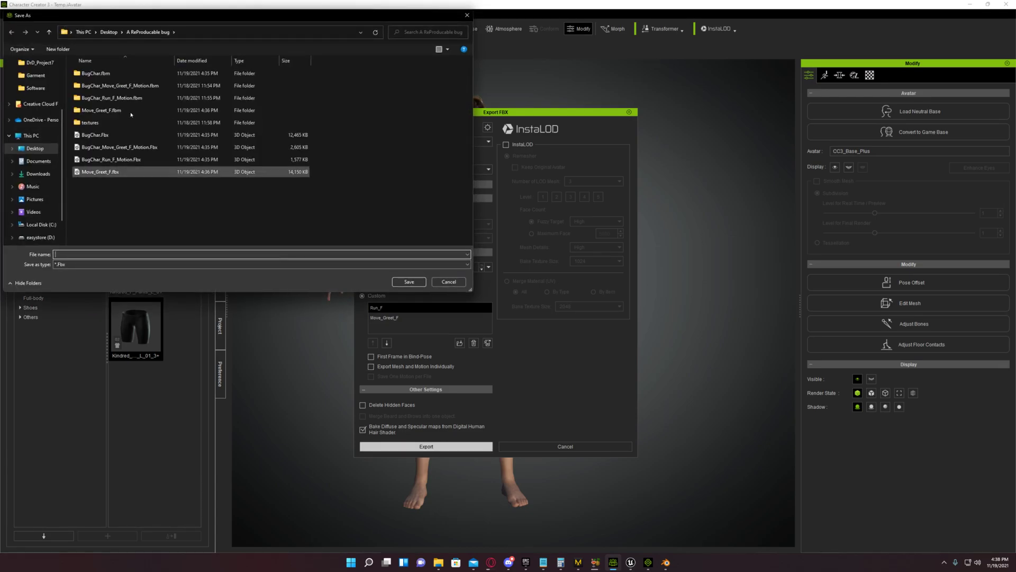
{"action": "key", "text": "Return"}
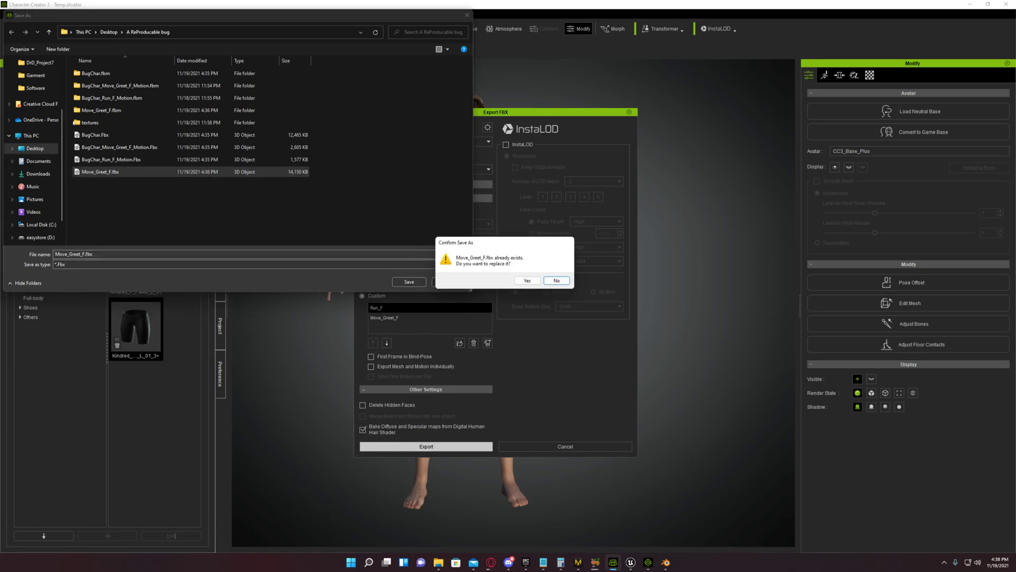
{"action": "key", "text": "Left"}
{"action": "key", "text": "Return"}
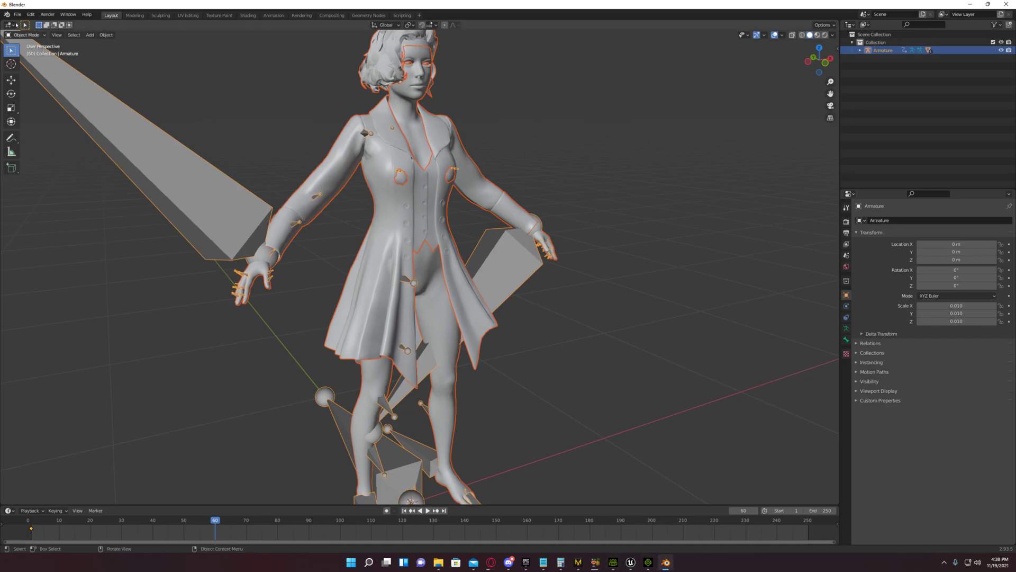
Step: Switch to Blender, start a new General file without saving and delete the default camera, cube and light
{"action": "left_click", "coordinate": [17, 15]}
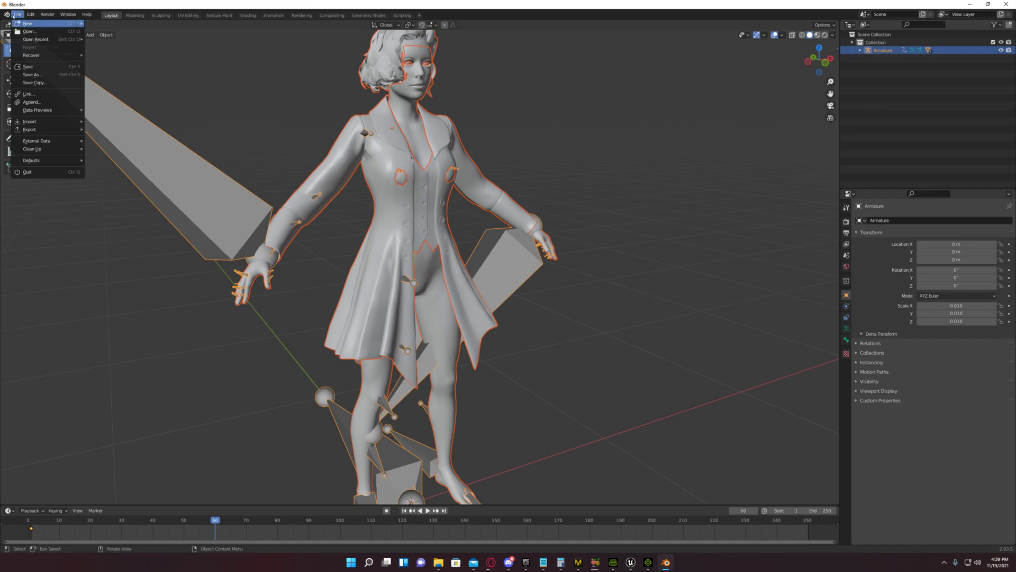
{"action": "left_click", "coordinate": [104, 23]}
{"action": "left_click", "coordinate": [523, 295]}
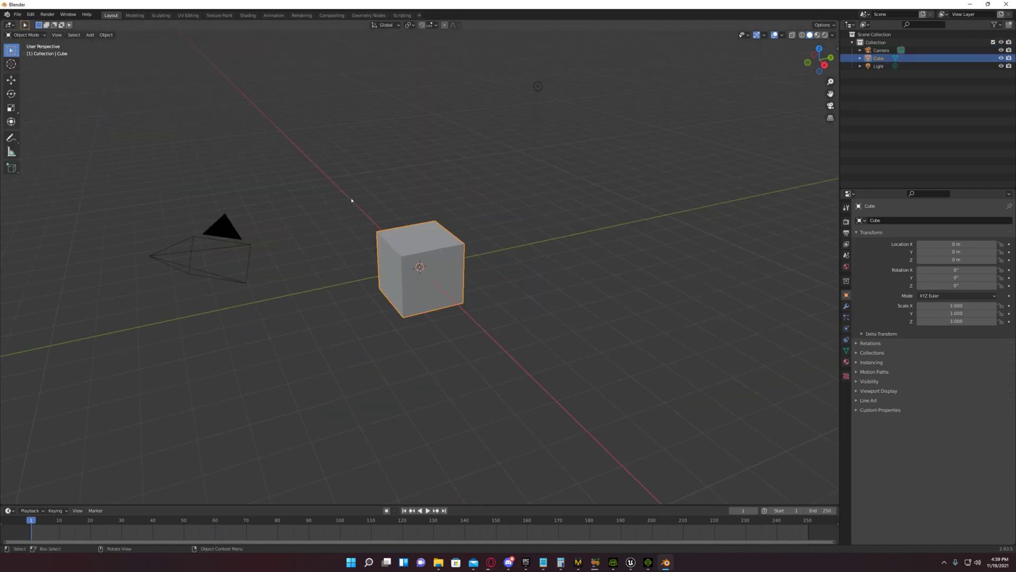
{"action": "key", "text": "Delete"}
Step: Import Move_Greet_F.fbx from the A ReProducable bug folder as FBX
{"action": "left_click", "coordinate": [18, 14]}
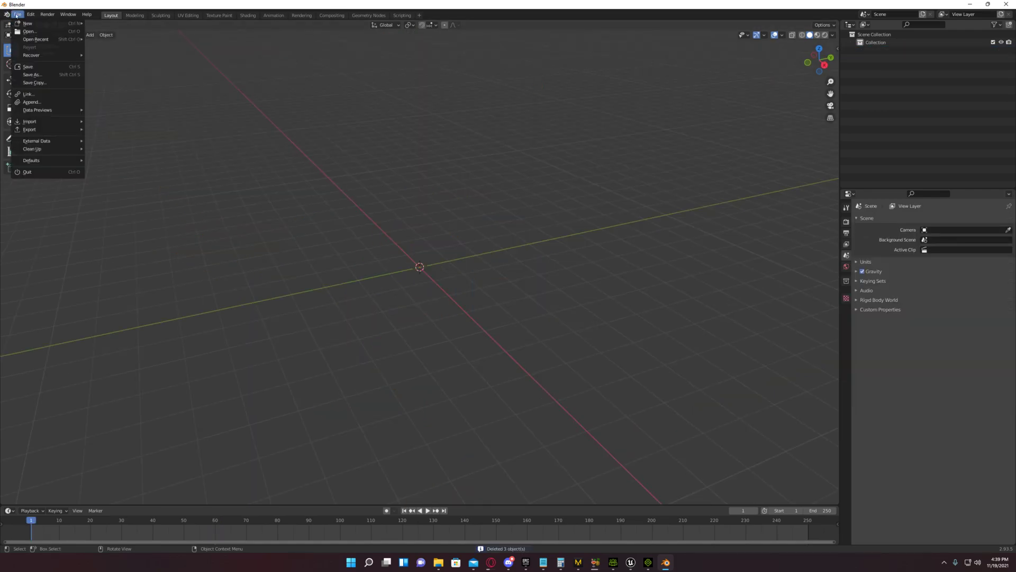
{"action": "mouse_move", "coordinate": [74, 121]}
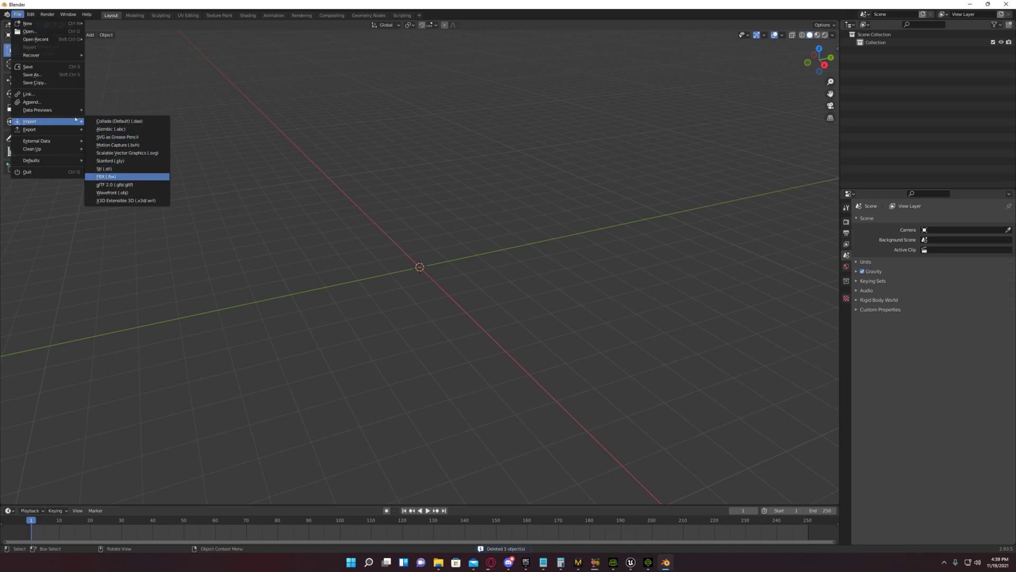
{"action": "left_click", "coordinate": [106, 176]}
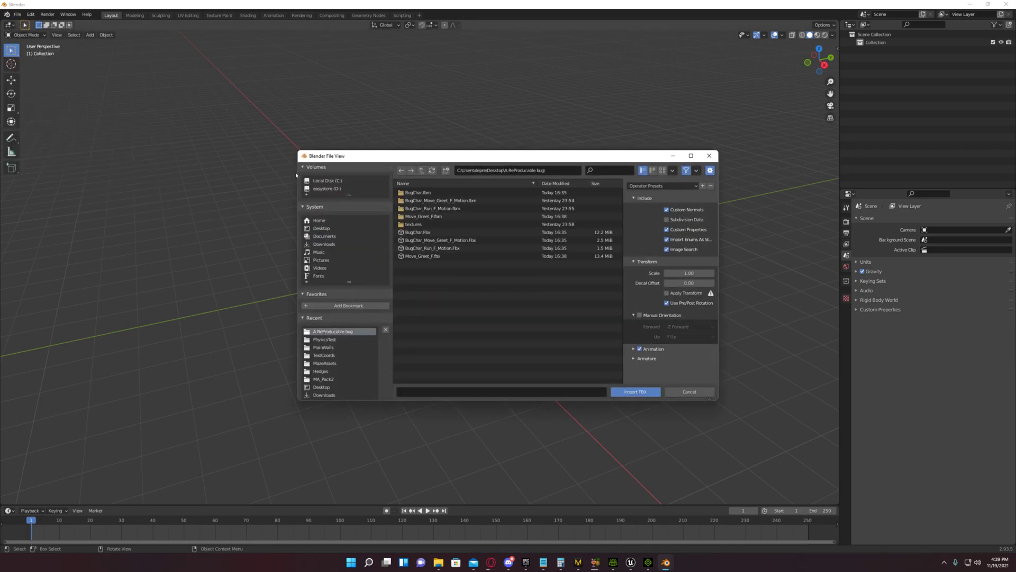
{"action": "double_click", "coordinate": [423, 255]}
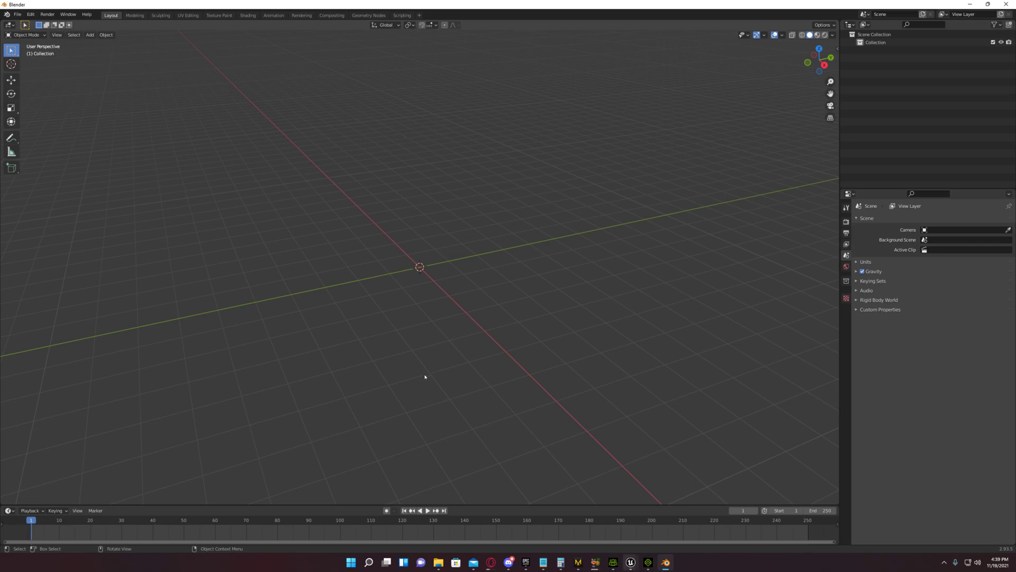
Step: Switch to the Unreal Engine FBX import options and import all of BugChar into the CCPlayer folder
{"action": "left_click", "coordinate": [631, 563]}
{"action": "left_click", "coordinate": [627, 523]}
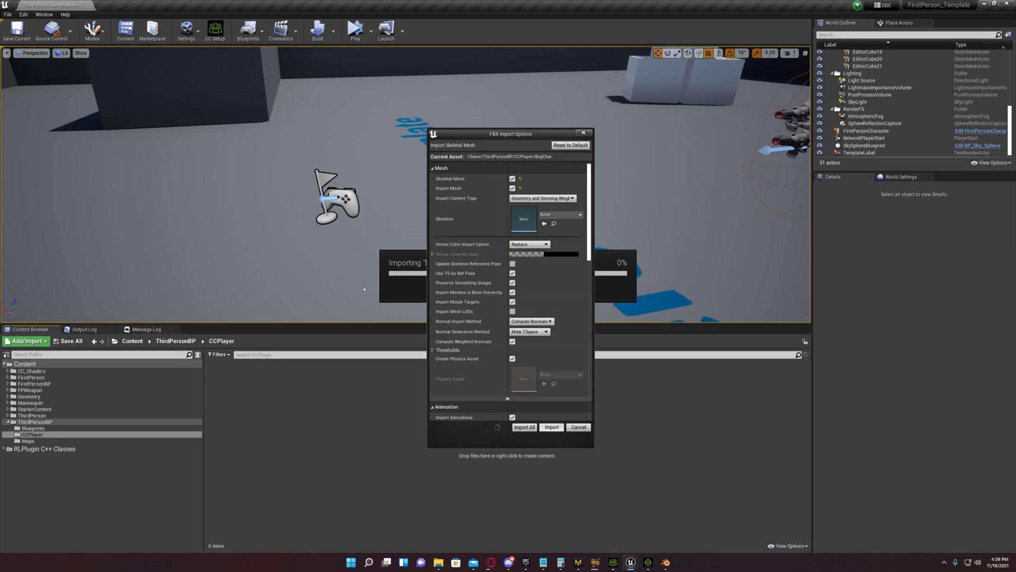
{"action": "left_click", "coordinate": [524, 427]}
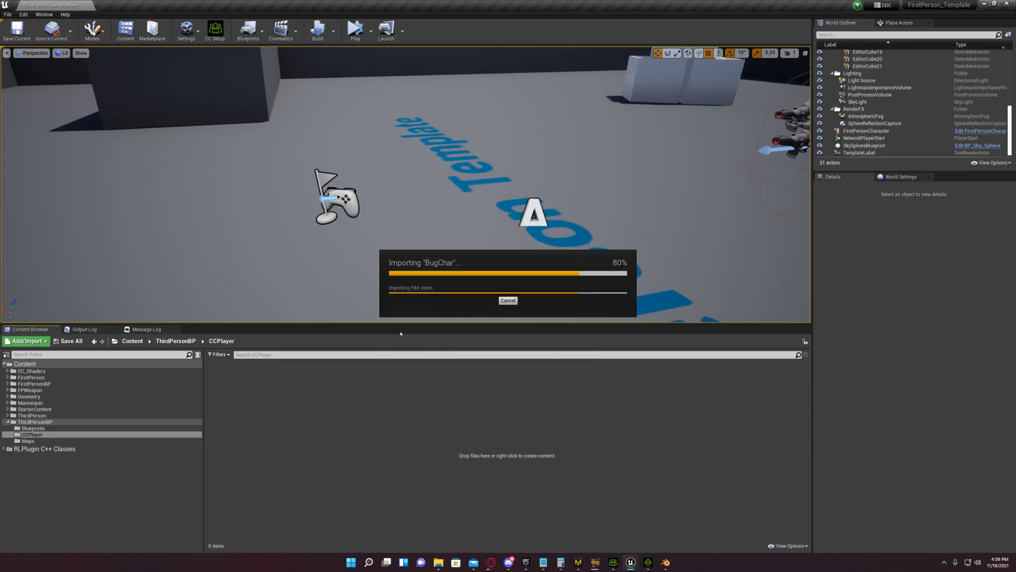
Step: Switch to Blender, examine the newly imported running character up close and play its animation
{"action": "left_click", "coordinate": [666, 562]}
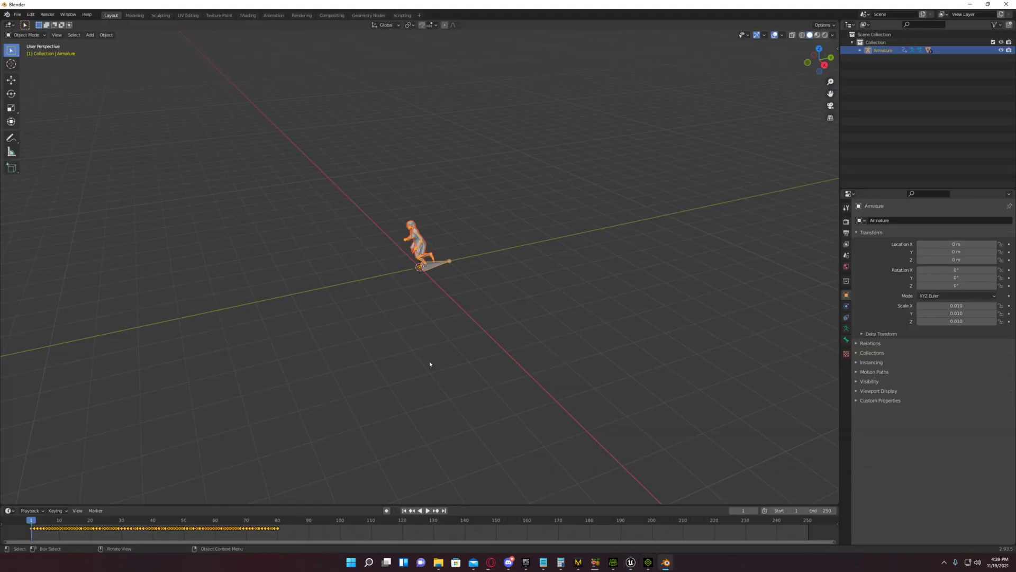
{"action": "middle_click_drag", "start_coordinate": [299, 174], "coordinate": [303, 201]}
{"action": "scroll", "coordinate": [352, 210], "scroll_direction": "up", "scroll_amount": 6}
{"action": "scroll", "coordinate": [337, 214], "scroll_direction": "up", "scroll_amount": 3}
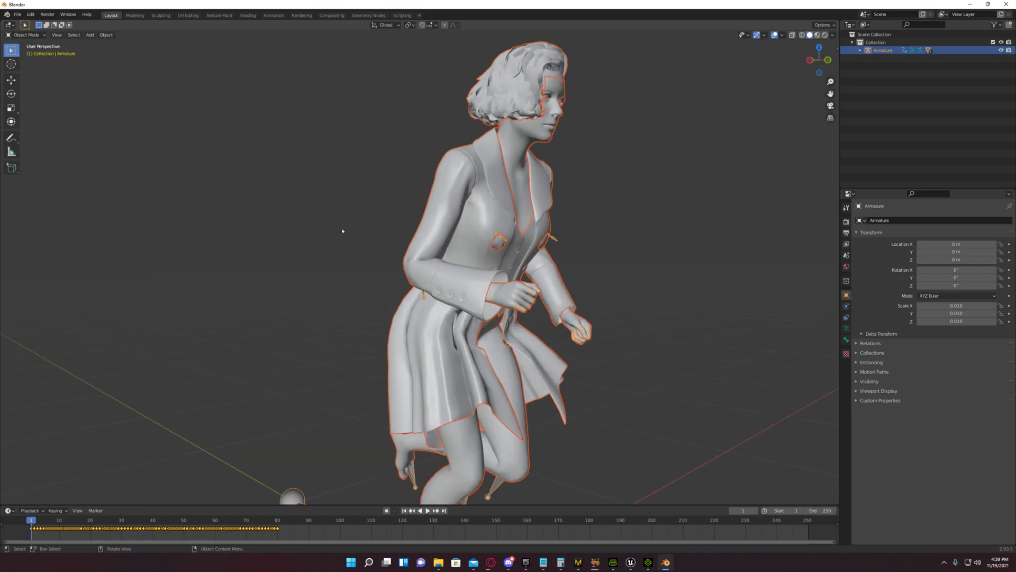
{"action": "middle_click_drag", "start_coordinate": [342, 231], "coordinate": [332, 173]}
{"action": "middle_click_drag", "start_coordinate": [300, 139], "coordinate": [316, 195]}
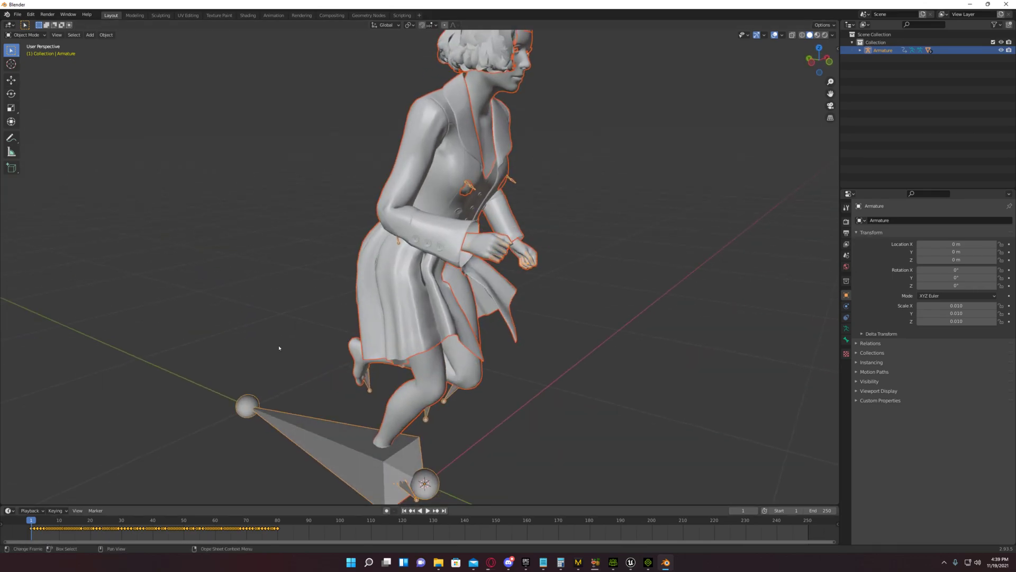
{"action": "key", "text": "space"}
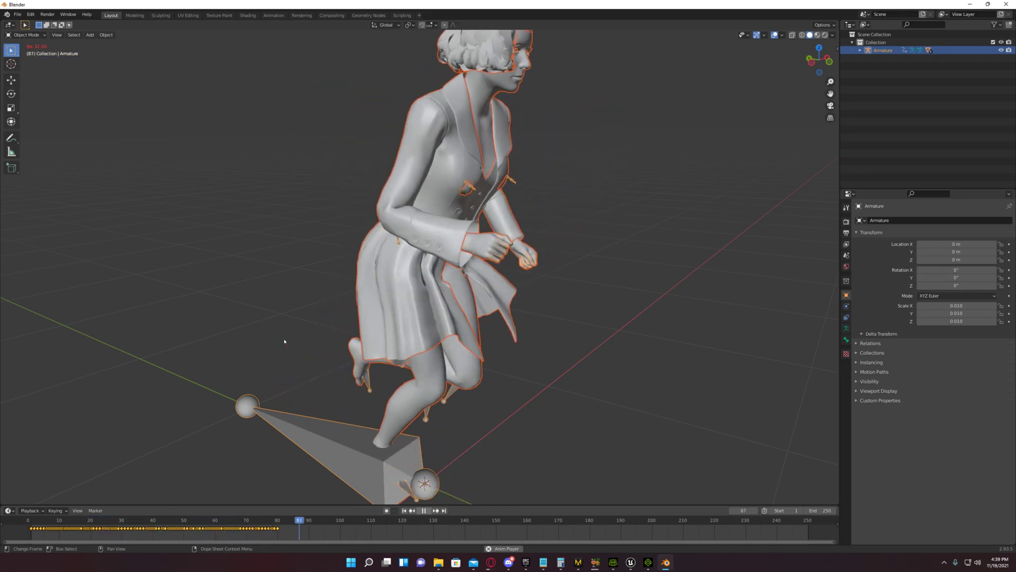
{"action": "key", "text": "space"}
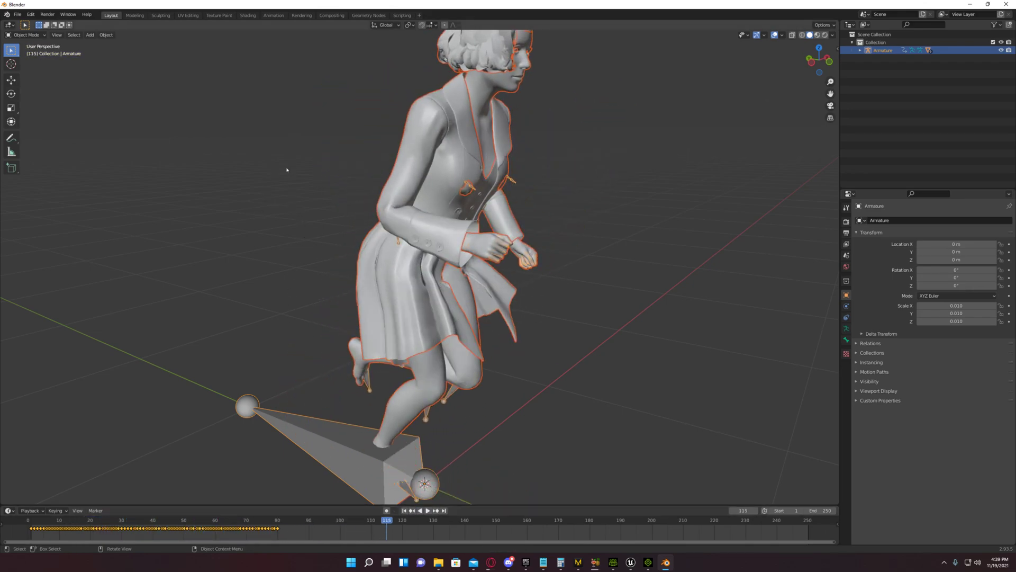
Step: Replay the run animation from the first frame while viewing the character from the side and front
{"action": "mouse_move", "coordinate": [286, 207]}
{"action": "middle_mouse_down"}
{"action": "mouse_move", "coordinate": [295, 191]}
{"action": "mouse_move", "coordinate": [296, 200]}
{"action": "middle_mouse_up"}
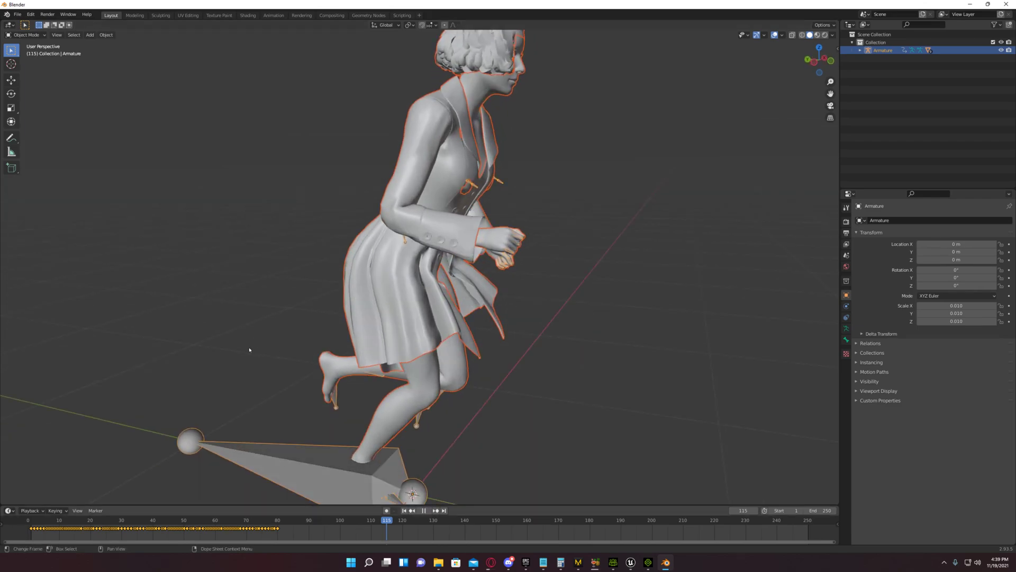
{"action": "key", "text": "Escape"}
{"action": "key", "text": "space"}
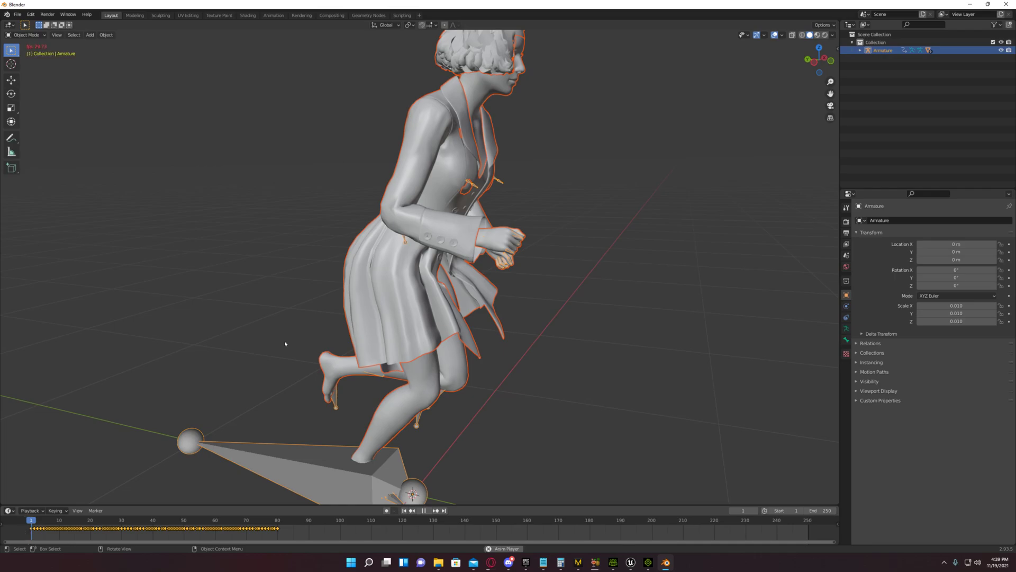
{"action": "middle_click_drag", "start_coordinate": [286, 348], "coordinate": [320, 247]}
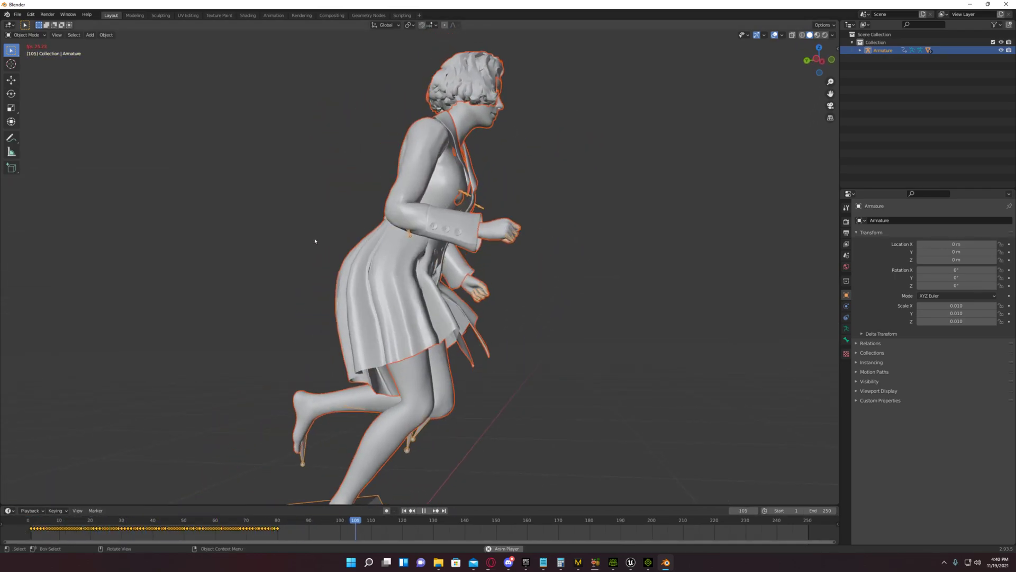
{"action": "middle_click_drag", "start_coordinate": [315, 241], "coordinate": [288, 254]}
{"action": "key", "text": "space"}
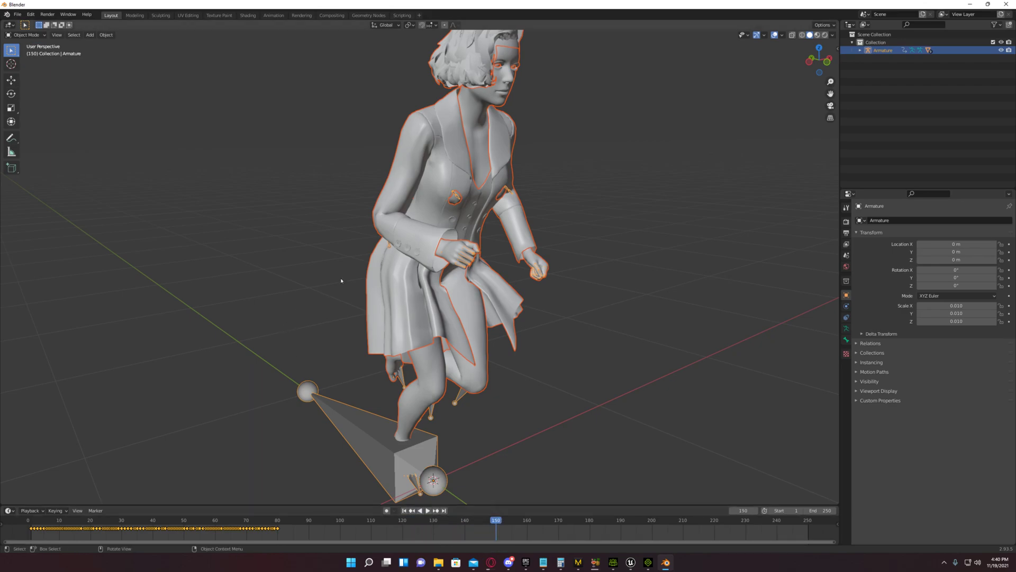
Step: Put the armature into Pose Mode and turn on X-ray shading to expose its bones inside the mesh
{"action": "middle_click_drag", "start_coordinate": [355, 252], "coordinate": [339, 250]}
{"action": "middle_click_drag", "start_coordinate": [331, 201], "coordinate": [327, 248], "text": "shift"}
{"action": "scroll", "coordinate": [326, 247], "scroll_direction": "down", "scroll_amount": 4}
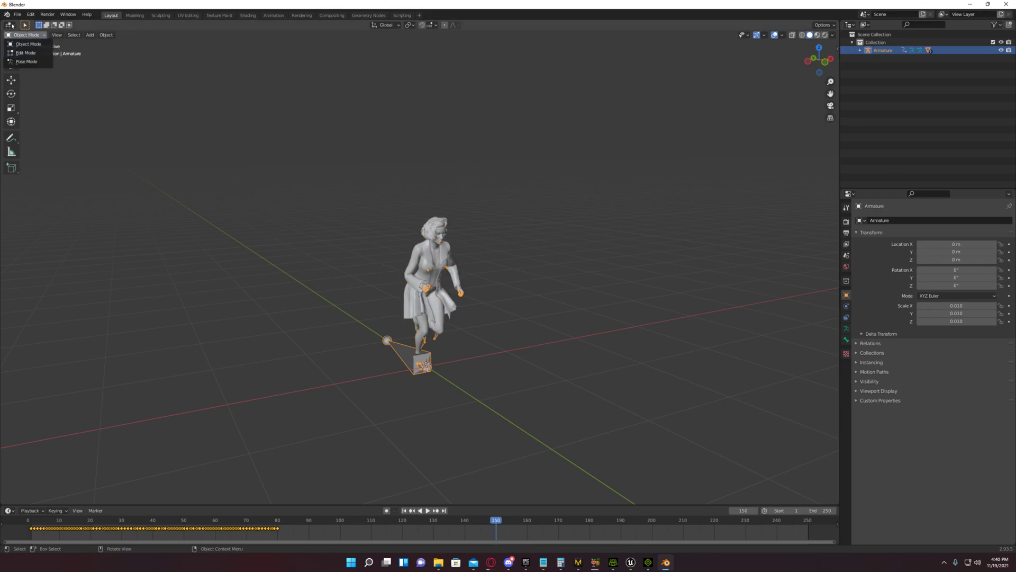
{"action": "scroll", "coordinate": [324, 230], "scroll_direction": "up", "scroll_amount": 6}
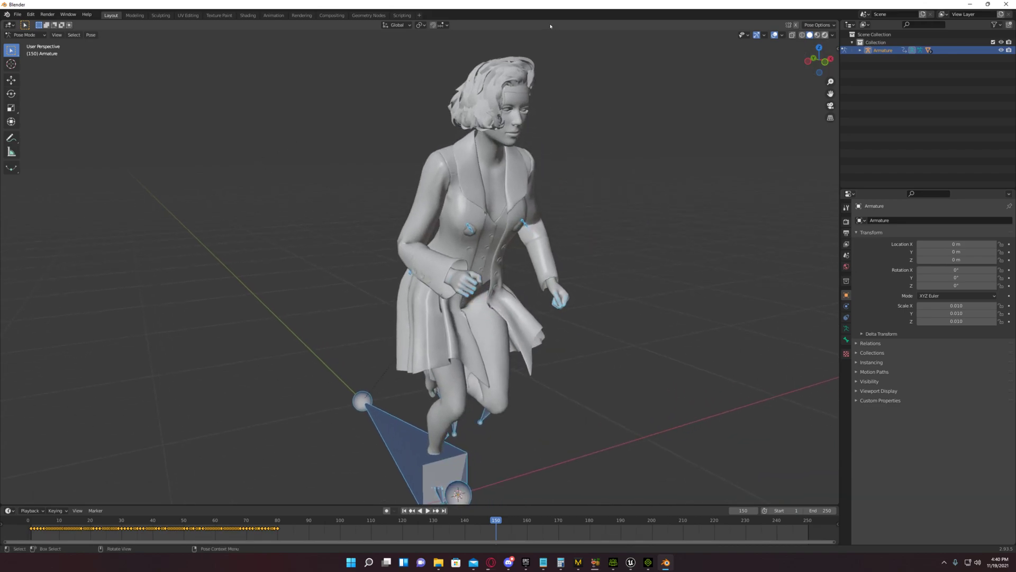
{"action": "left_click", "coordinate": [832, 35]}
{"action": "key", "text": "alt+z"}
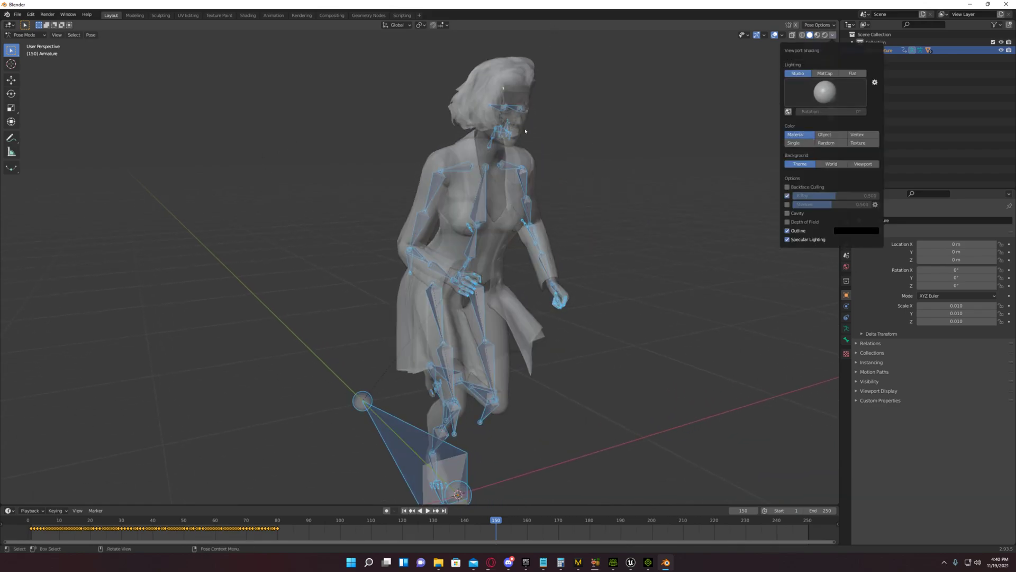
Step: Rotate the armature's right and left clavicle bones to raise both arms out to the sides
{"action": "middle_click_drag", "start_coordinate": [392, 119], "coordinate": [377, 122]}
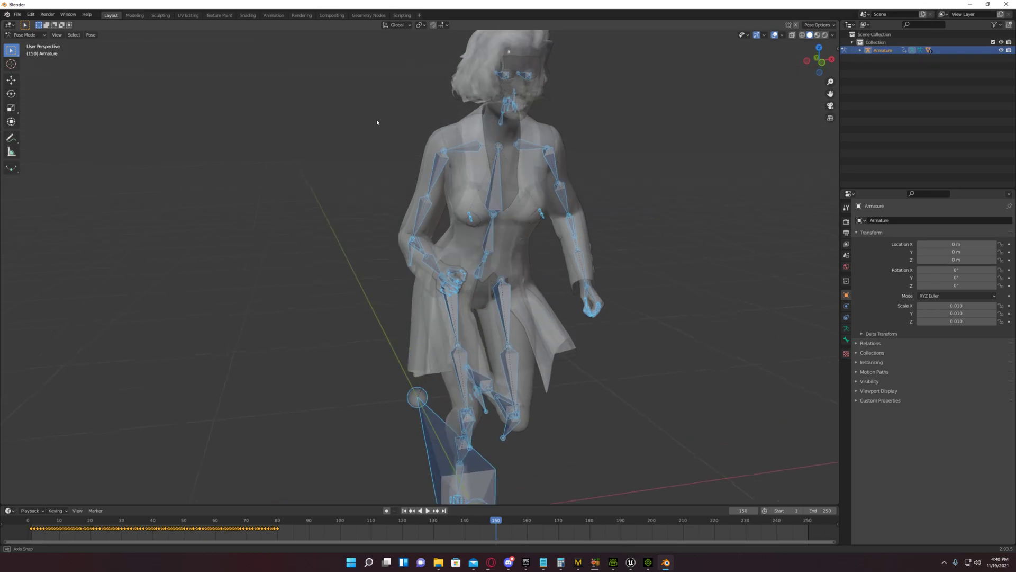
{"action": "left_click", "coordinate": [317, 99]}
{"action": "middle_click_drag", "start_coordinate": [319, 109], "coordinate": [288, 131]}
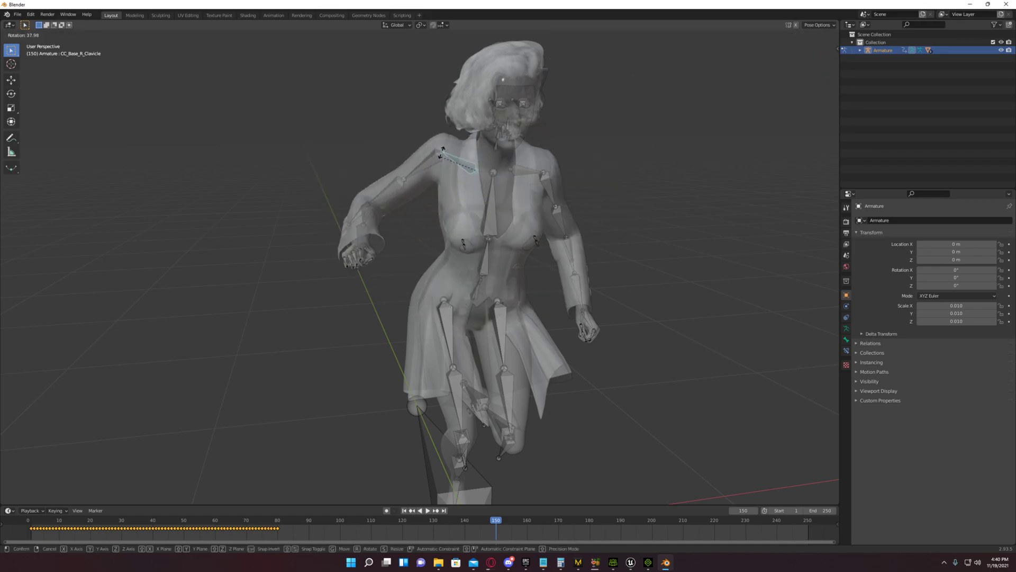
{"action": "left_click", "coordinate": [300, 95]}
{"action": "middle_click_drag", "start_coordinate": [301, 100], "coordinate": [308, 110]}
{"action": "key", "text": "r"}
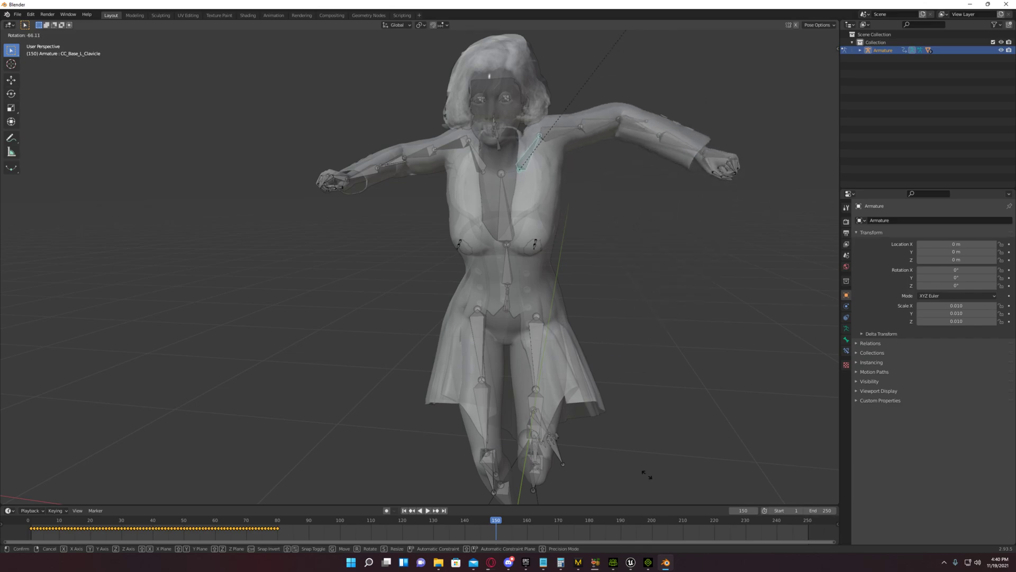
{"action": "middle_click_drag", "start_coordinate": [357, 269], "coordinate": [311, 214]}
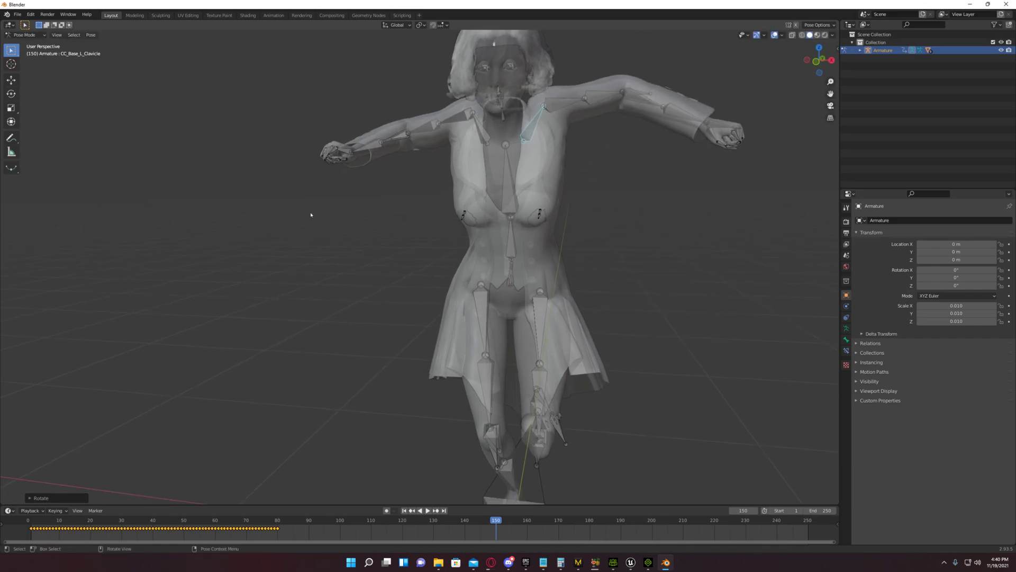
Step: Try rotating the right thigh's twist bone, undo it, and rotate the right thigh bone inward instead
{"action": "key", "text": "r"}
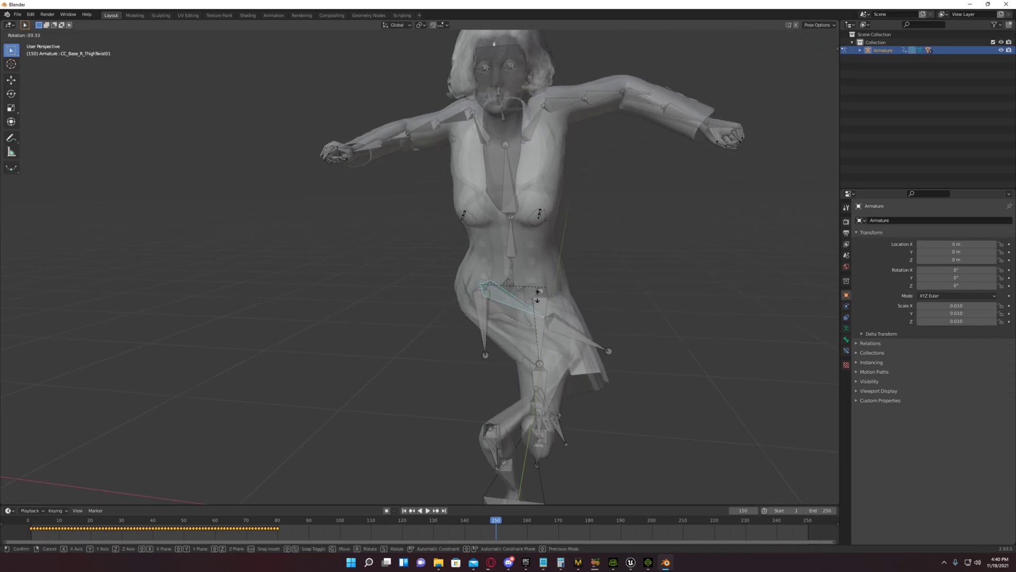
{"action": "left_click", "coordinate": [501, 350]}
{"action": "key", "text": "ctrl+z"}
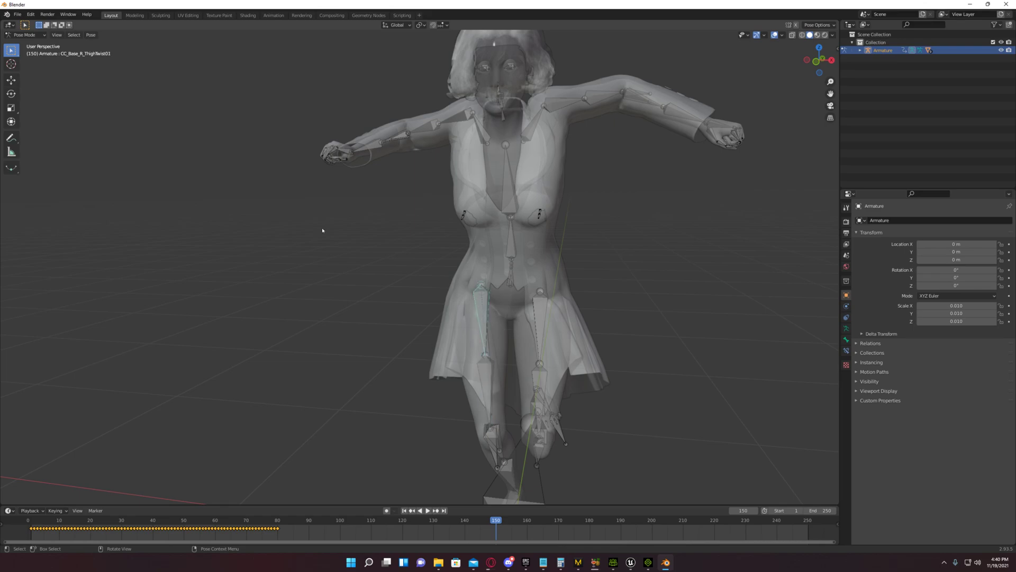
{"action": "left_click", "coordinate": [499, 345]}
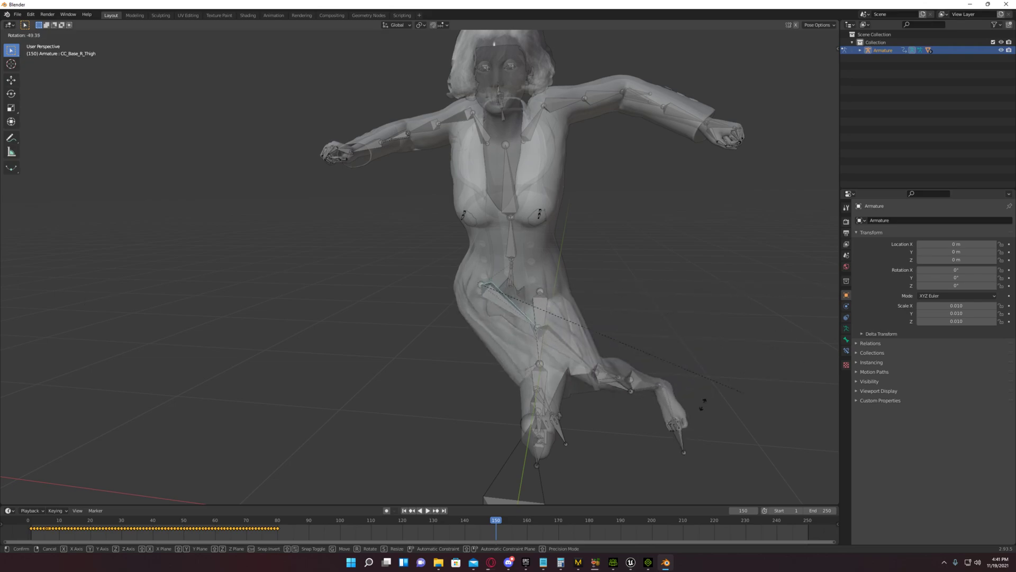
{"action": "left_click", "coordinate": [459, 318]}
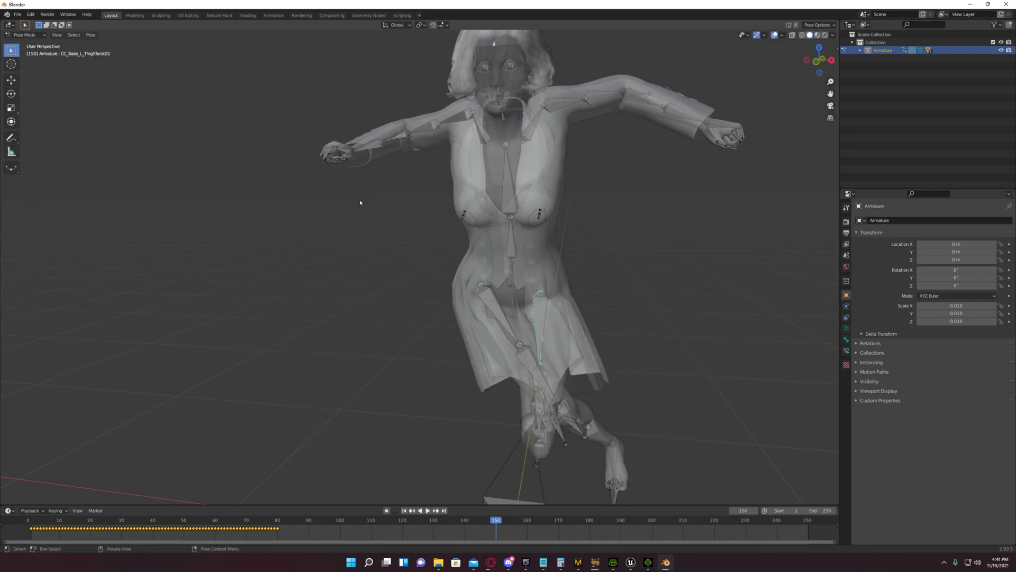
Step: Try rotating the left thigh's twist bone, undo it, and swing the left thigh bone across the body instead
{"action": "key", "text": "r"}
{"action": "left_click", "coordinate": [378, 227]}
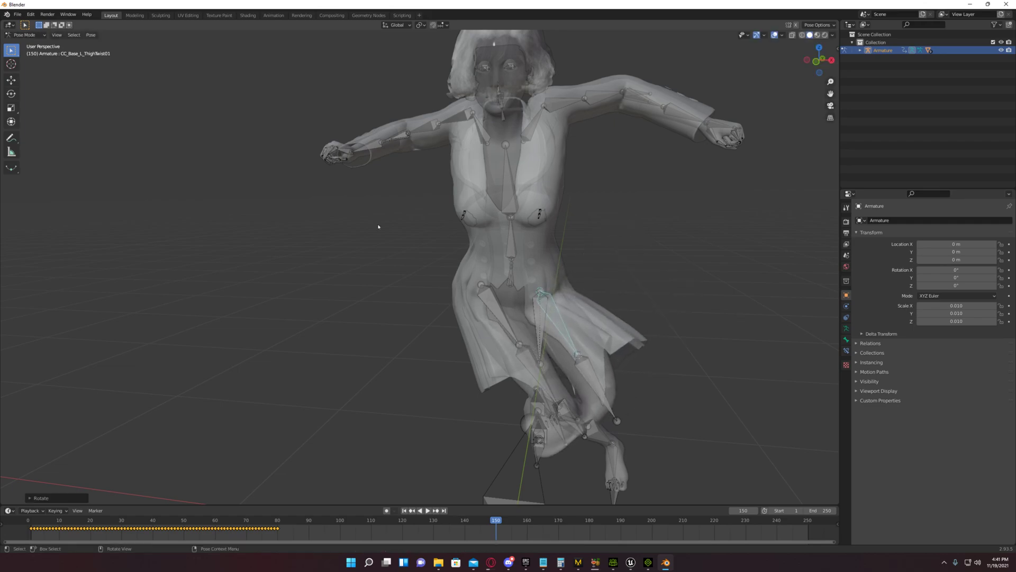
{"action": "key", "text": "ctrl+z"}
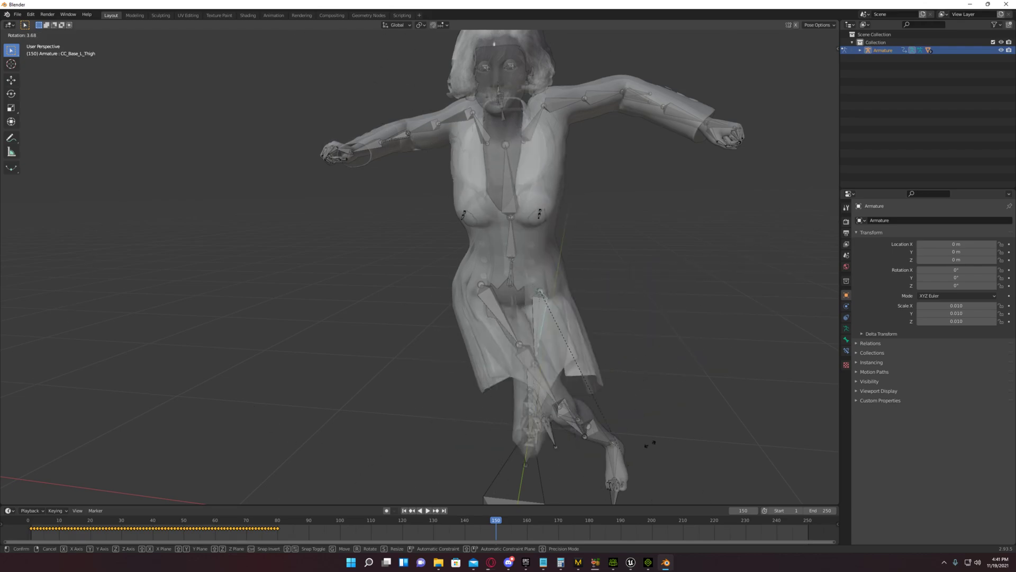
{"action": "left_click", "coordinate": [386, 337]}
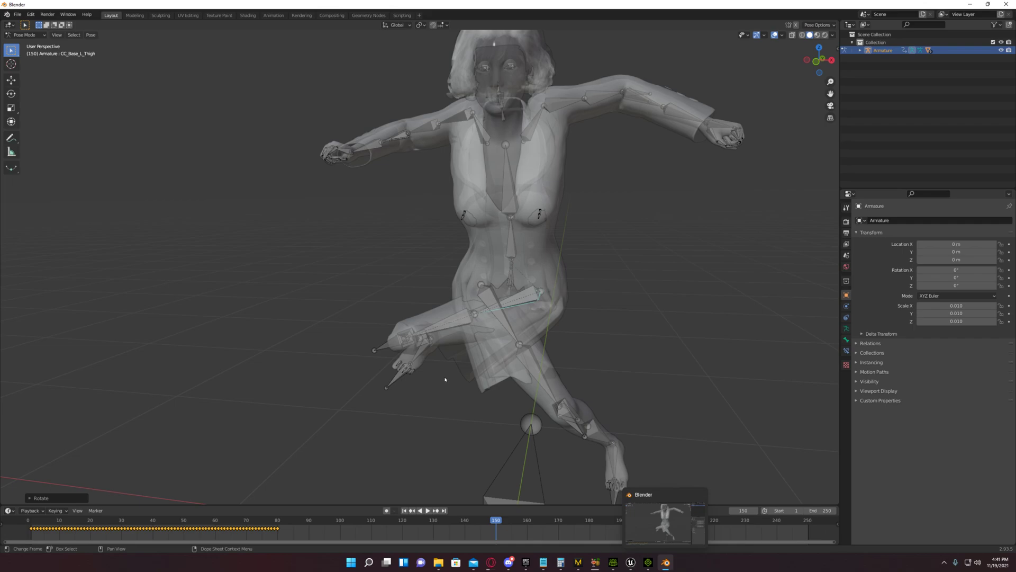
Step: Undo the test rotations of both thigh bones and both clavicle bones in Blender
{"action": "key", "text": "alt+Tab"}
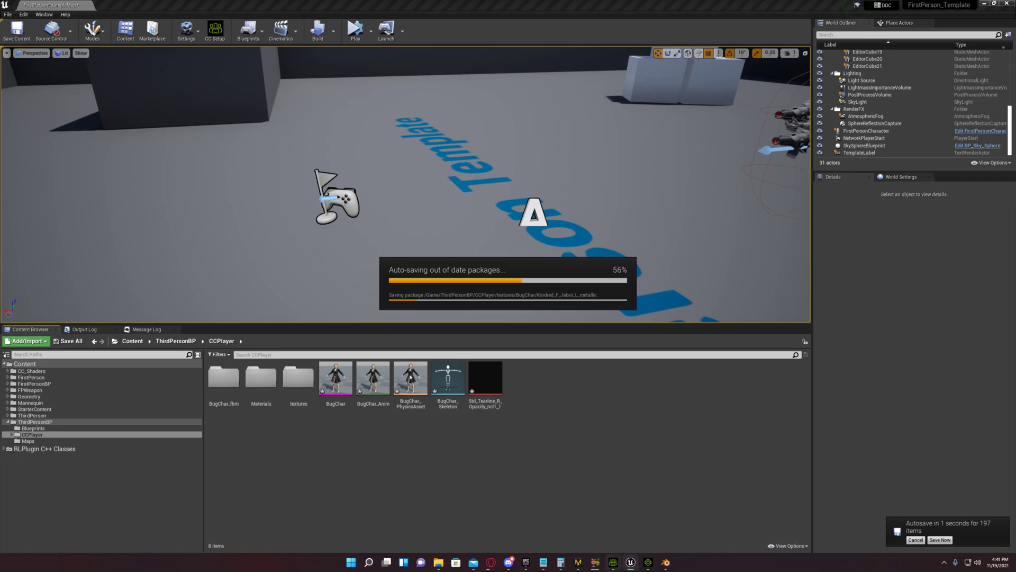
{"action": "key", "text": "alt+Tab"}
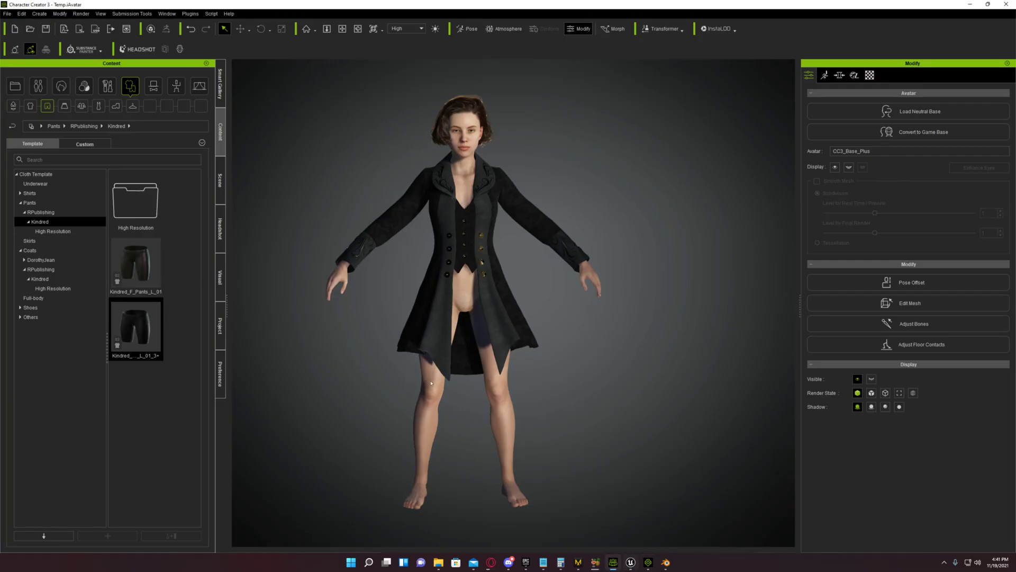
{"action": "key", "text": "alt+Tab"}
{"action": "key", "text": "ctrl+z"}
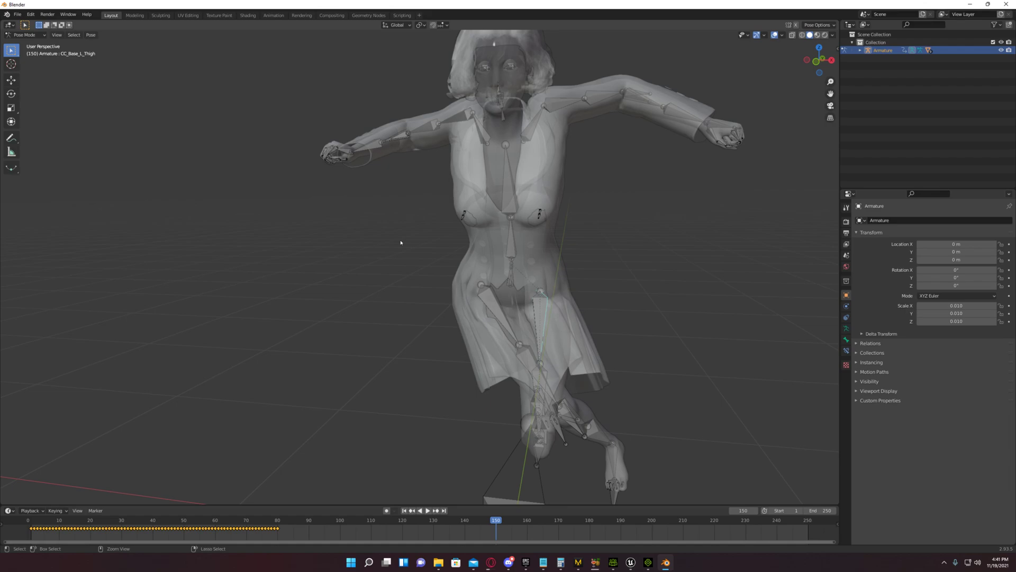
{"action": "key", "text": "ctrl+z"}
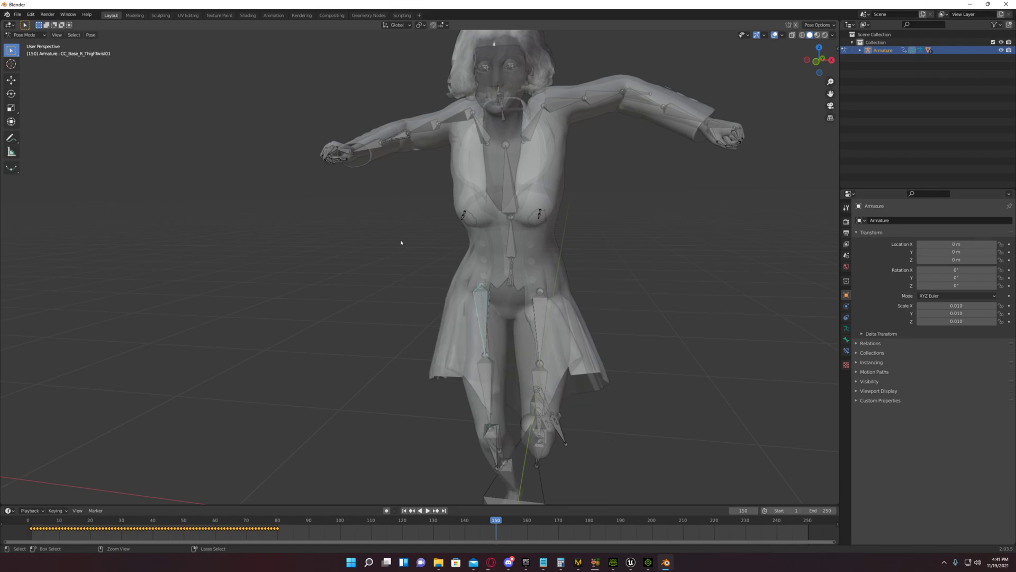
{"action": "key", "text": "ctrl+z"}
{"action": "key", "text": "ctrl+z"}
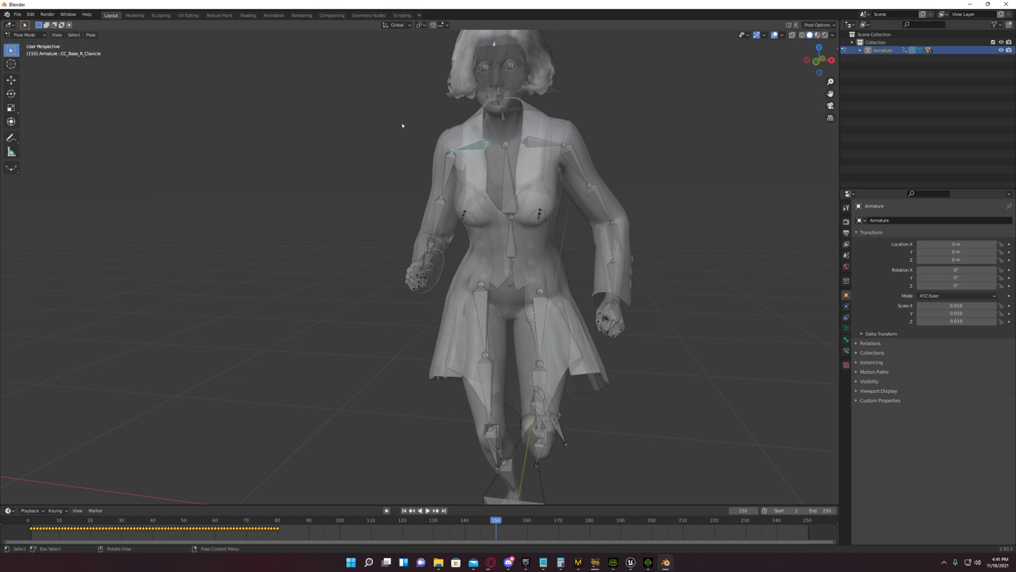
Step: Turn off X-ray shading and view the posed character from the front with its solid surface
{"action": "left_click", "coordinate": [833, 35]}
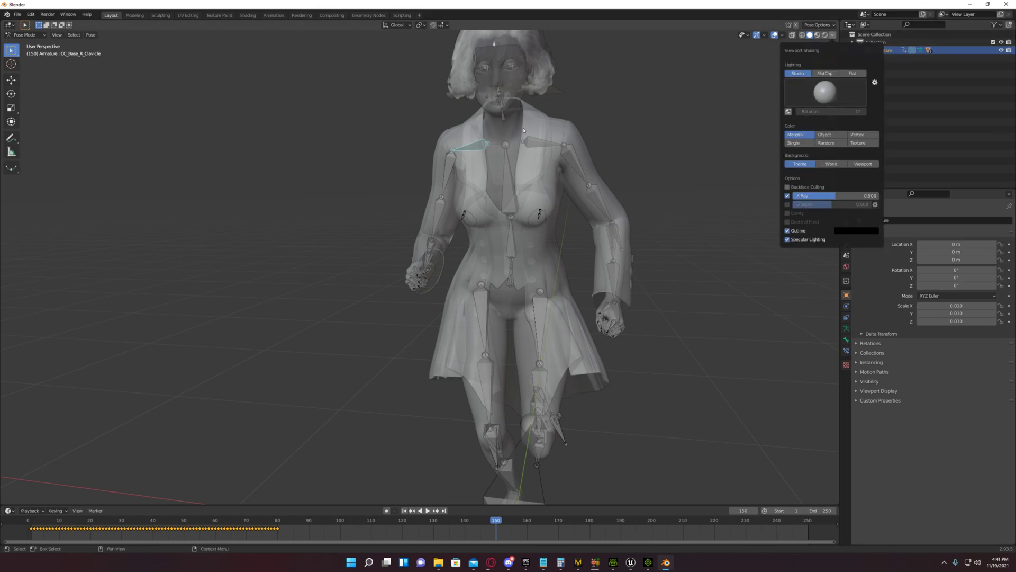
{"action": "left_click", "coordinate": [787, 196]}
{"action": "mouse_move", "coordinate": [354, 146]}
{"action": "middle_mouse_down"}
{"action": "mouse_move", "coordinate": [402, 154]}
{"action": "mouse_move", "coordinate": [360, 155]}
{"action": "middle_mouse_up"}
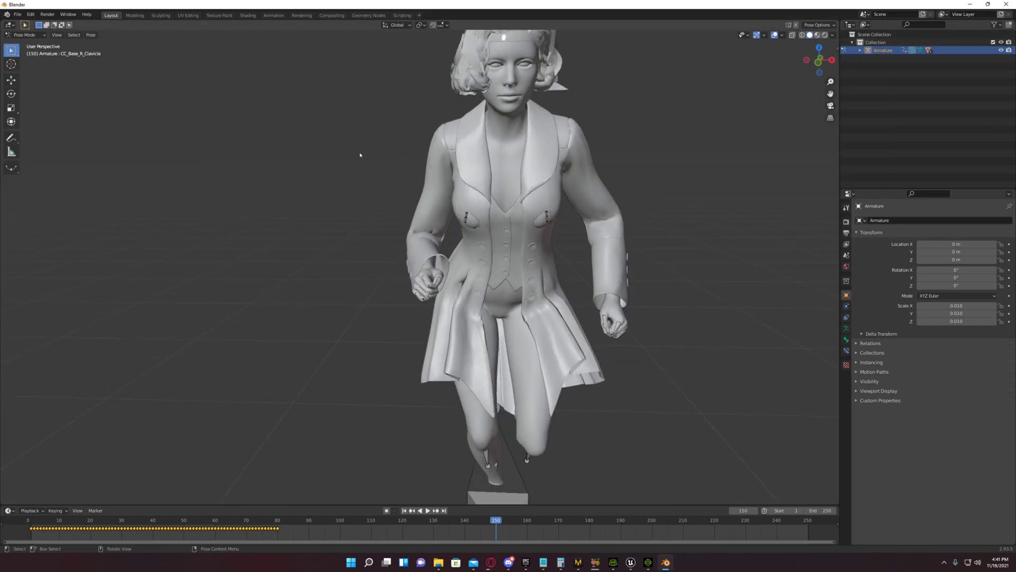
{"action": "right_click", "coordinate": [465, 151]}
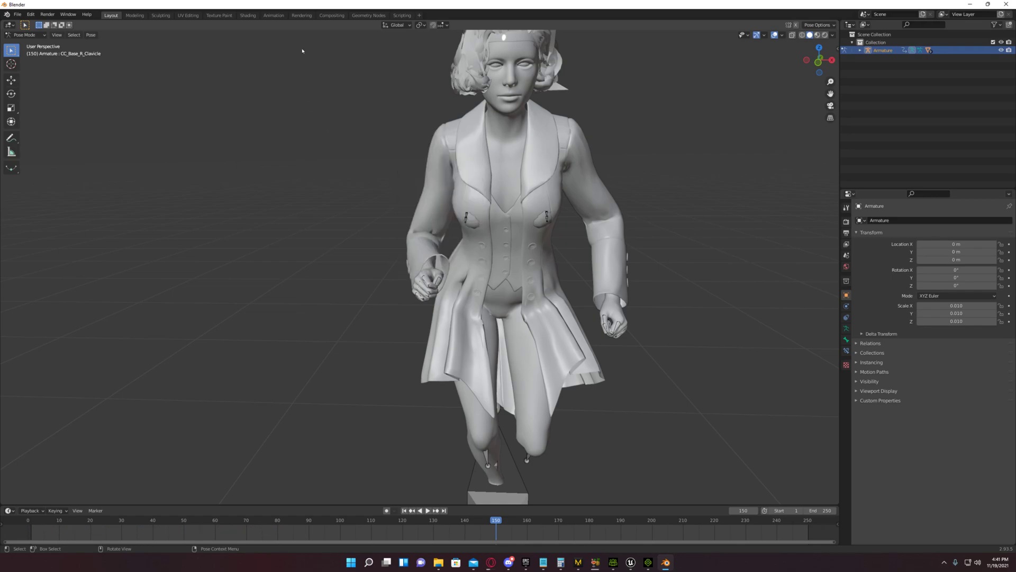
Step: Return to Object Mode and select the character's jacket mesh to inspect its hem
{"action": "left_click", "coordinate": [28, 44]}
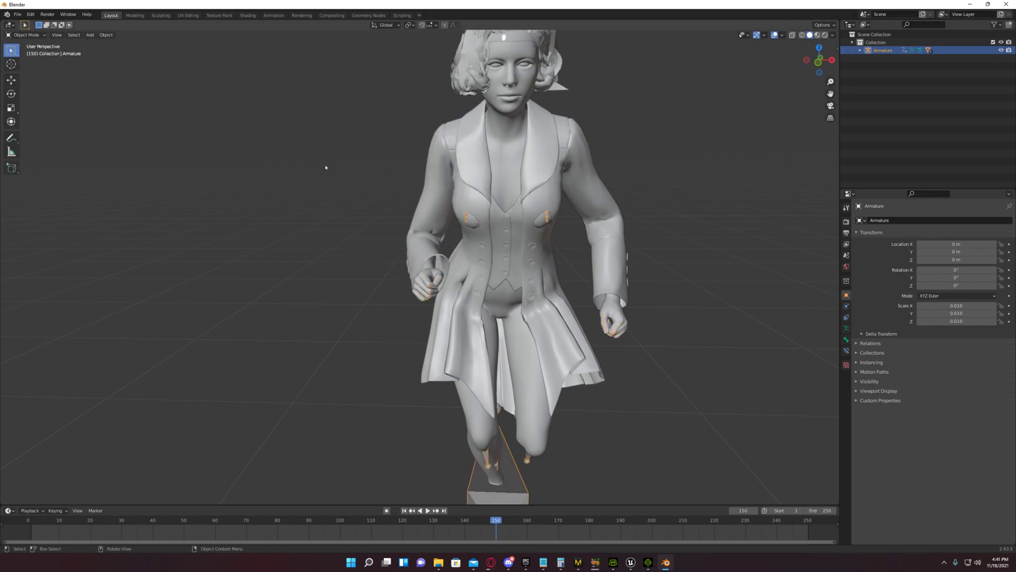
{"action": "left_click", "coordinate": [448, 153]}
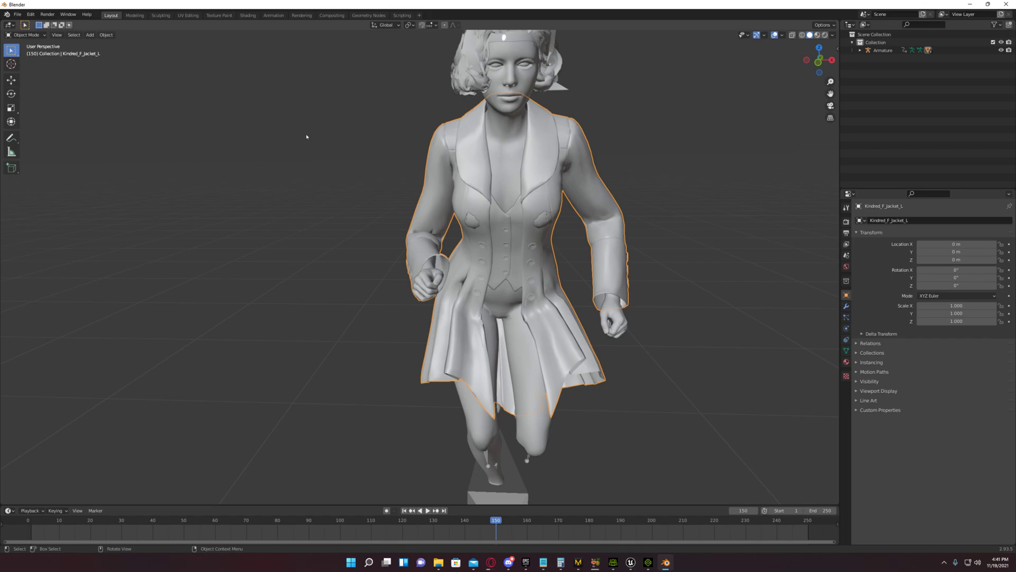
{"action": "middle_click_drag", "start_coordinate": [312, 160], "coordinate": [245, 113]}
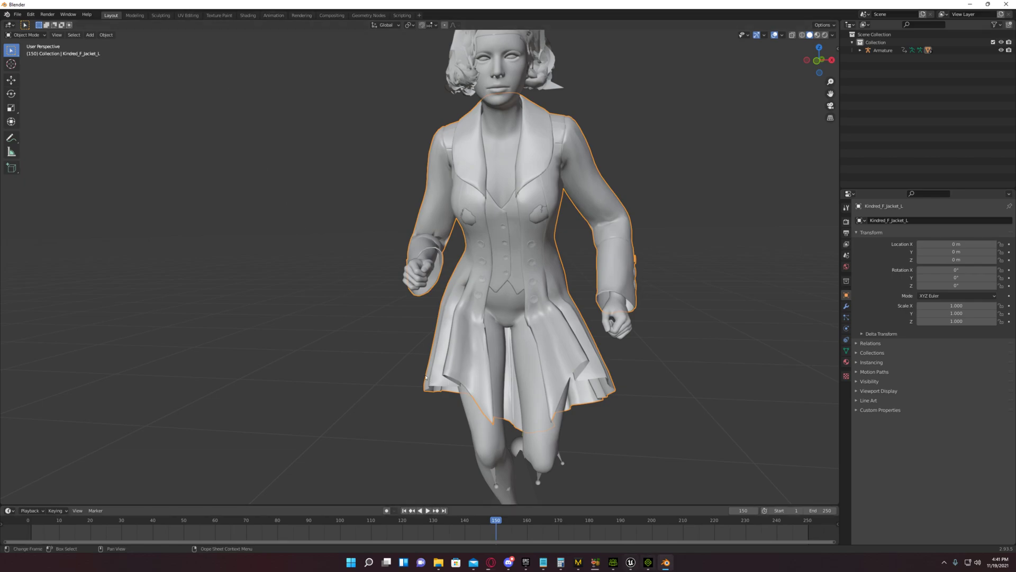
Step: Switch to Unreal Engine and create a new folder named Animations inside CCPlayer
{"action": "key", "text": "alt+Tab"}
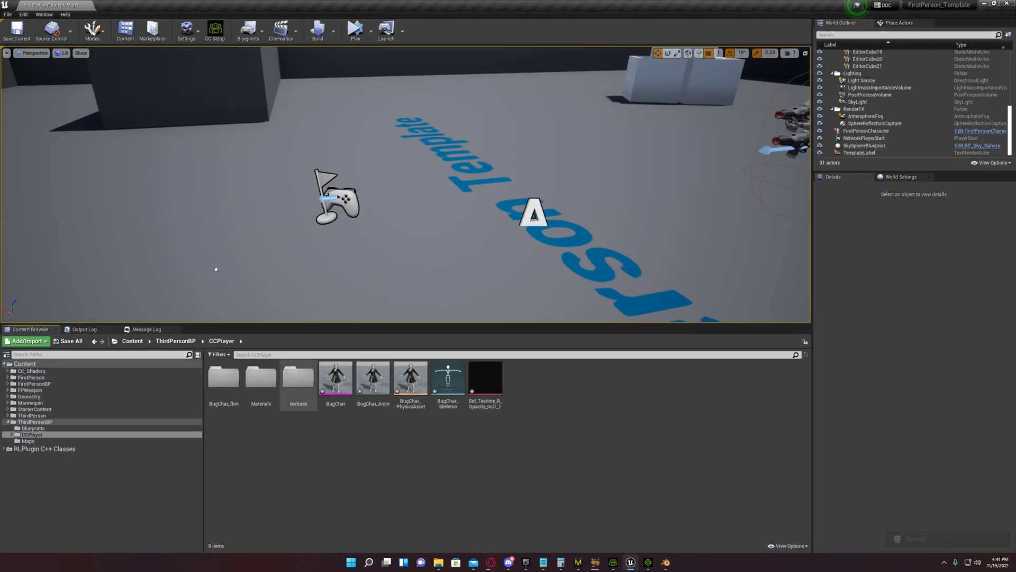
{"action": "right_click", "coordinate": [524, 404]}
{"action": "left_click", "coordinate": [552, 160]}
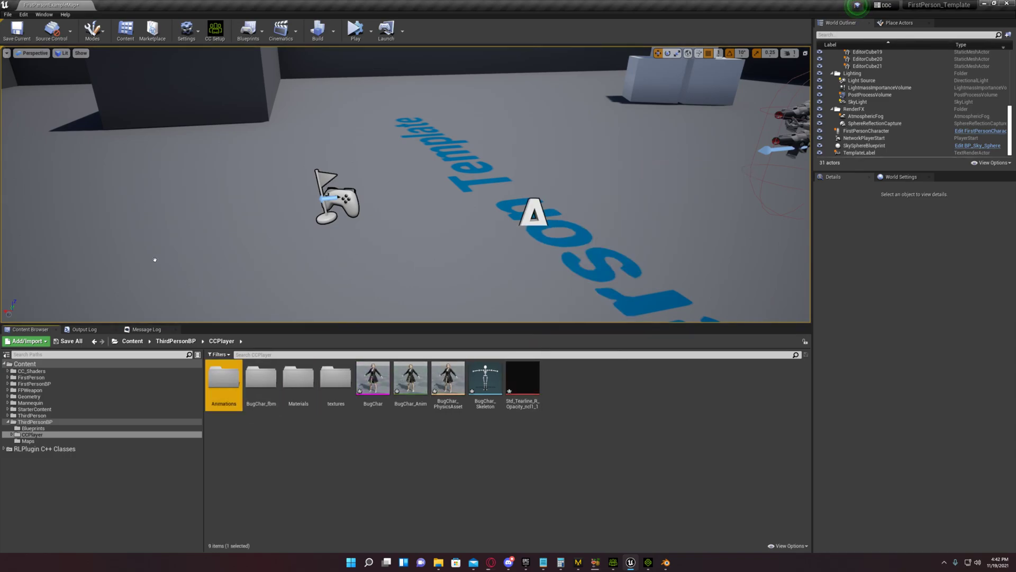
Step: Open the Animations folder and choose BugChar_Move_Greet_F_Motion.Fbx and BugChar_Run_F_Motion.Fbx for import
{"action": "double_click", "coordinate": [232, 389]}
{"action": "right_click", "coordinate": [270, 408]}
{"action": "left_click", "coordinate": [311, 189]}
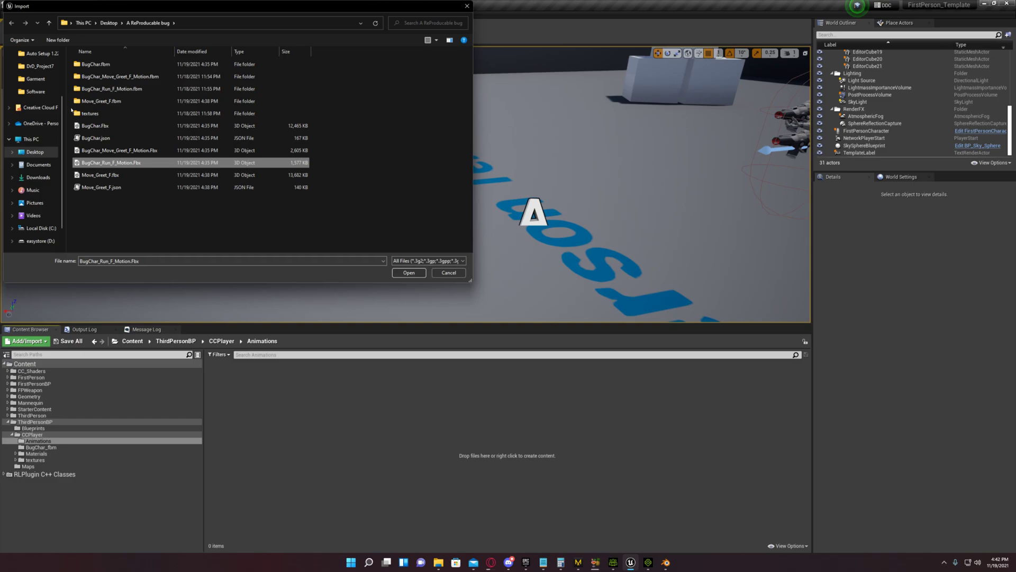
{"action": "key", "text": "shift+Up"}
{"action": "key", "text": "Return"}
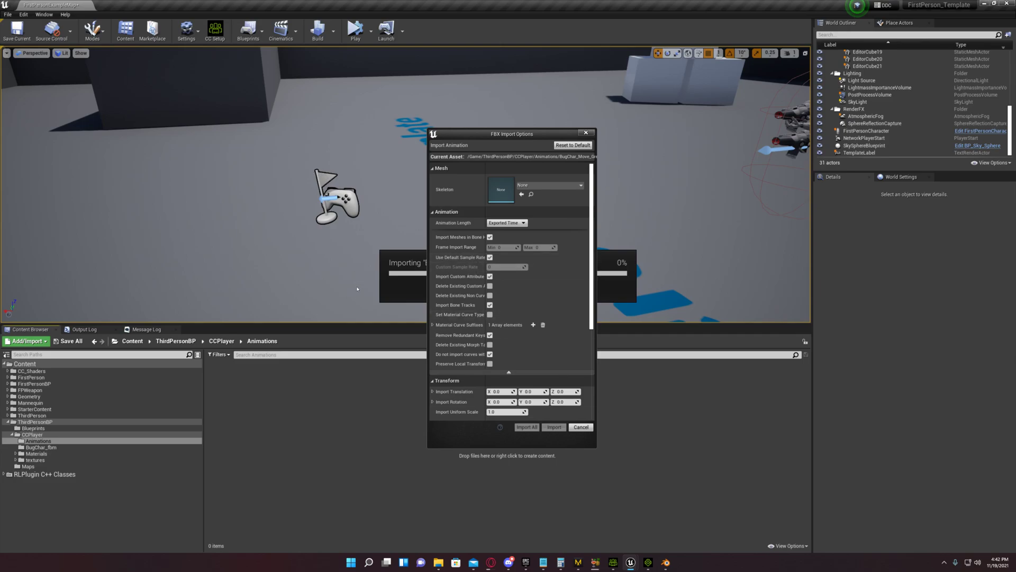
Step: Assign BugChar_Skeleton as the skeleton and import all of the chosen animations
{"action": "left_click", "coordinate": [550, 185]}
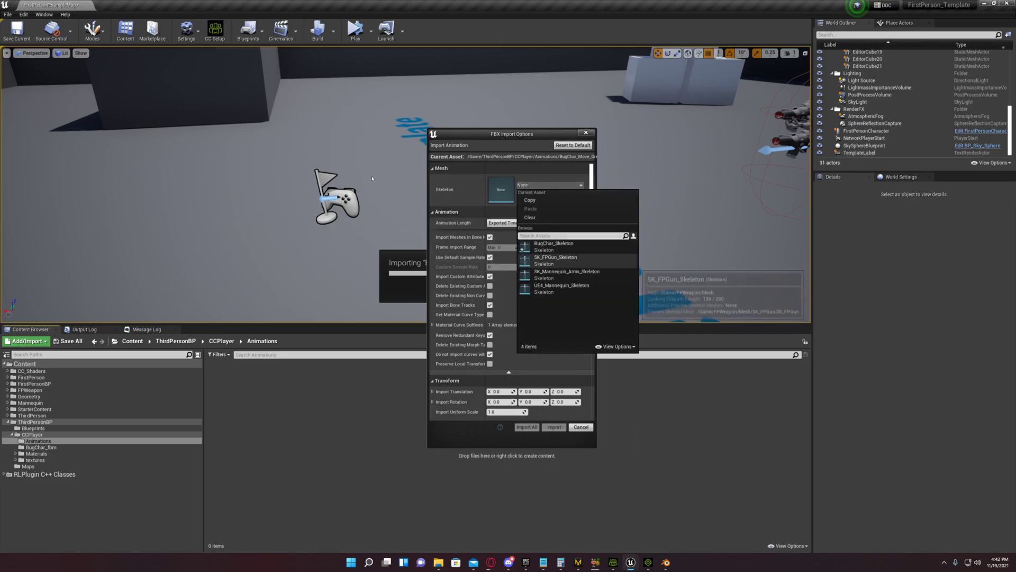
{"action": "left_click", "coordinate": [553, 247]}
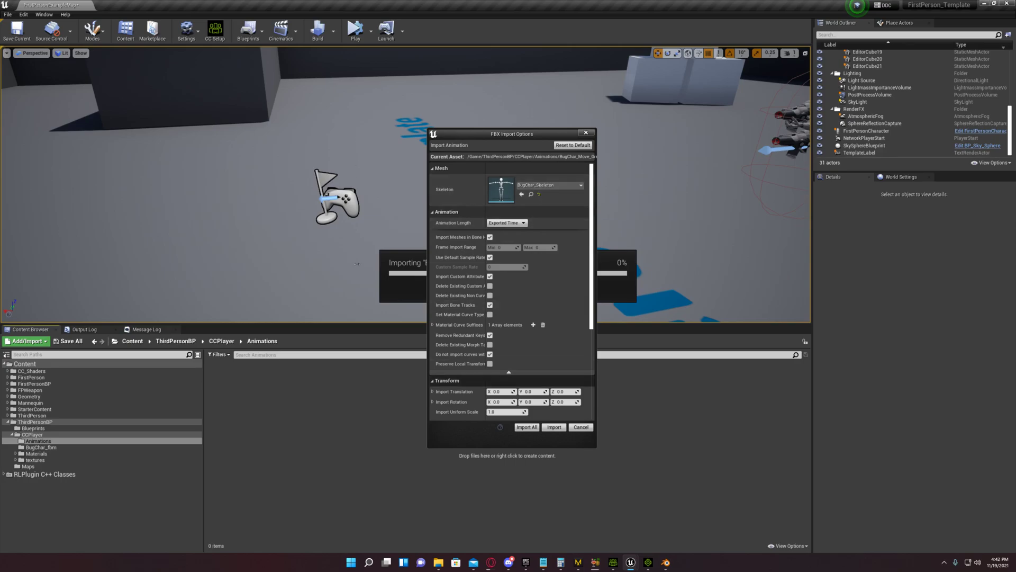
{"action": "left_click", "coordinate": [528, 427]}
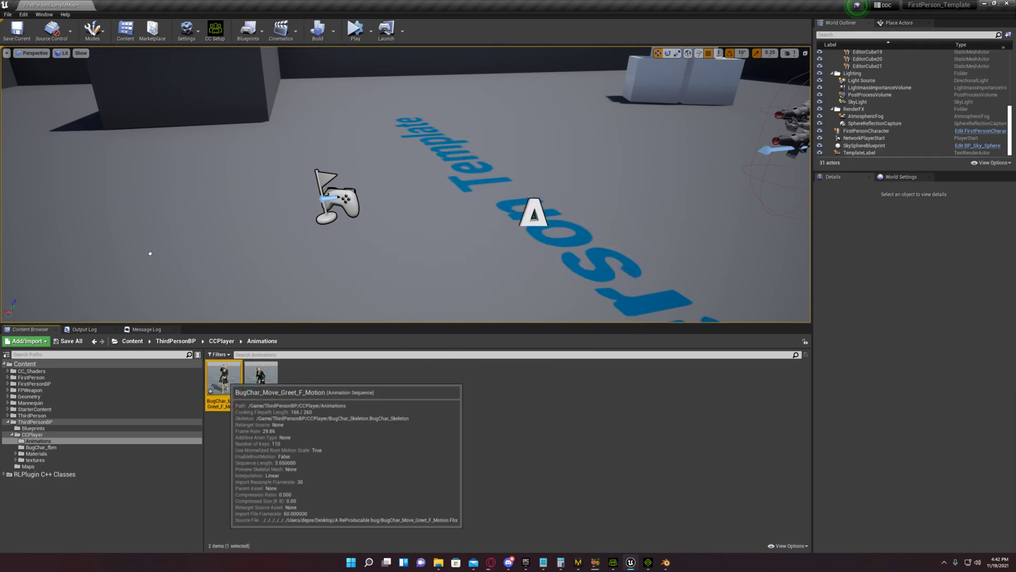
Step: Place the greet and run animations in the level and frame both characters in view
{"action": "left_click_drag", "start_coordinate": [224, 377], "coordinate": [470, 233]}
{"action": "left_click_drag", "start_coordinate": [261, 377], "coordinate": [368, 228]}
{"action": "key", "text": "f"}
{"action": "right_click_drag", "start_coordinate": [392, 223], "coordinate": [694, 159]}
{"action": "right_click_drag", "start_coordinate": [300, 153], "coordinate": [305, 239]}
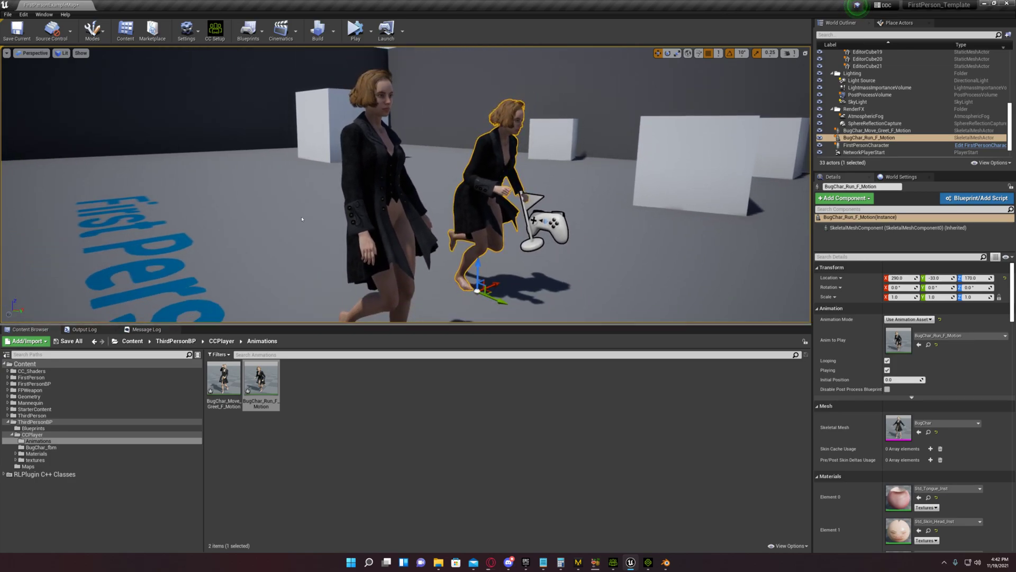
Step: Enlarge the viewport, simulate the level, and examine the jacket's movement on both animated characters from several angles
{"action": "left_click_drag", "start_coordinate": [301, 324], "coordinate": [301, 458]}
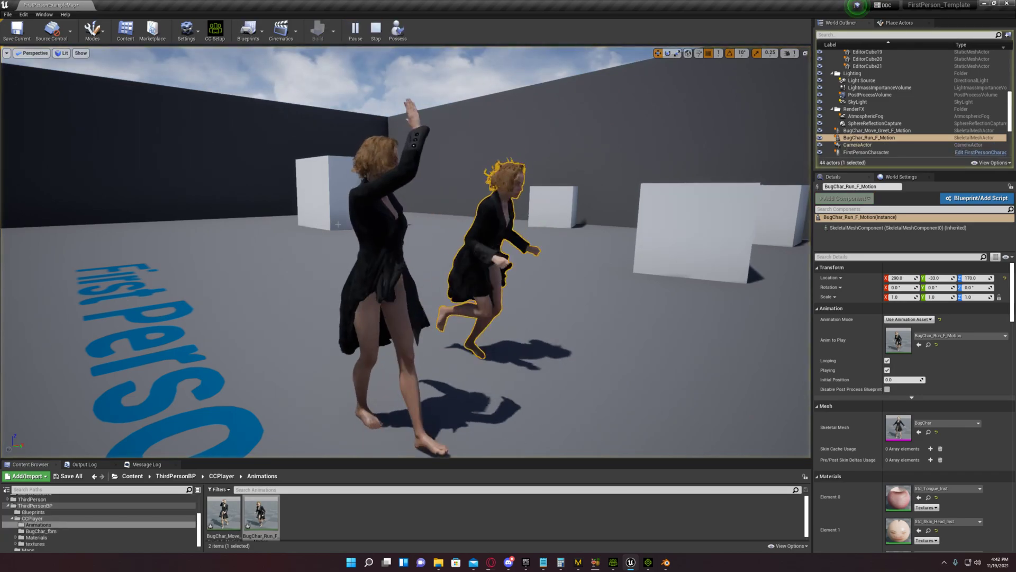
{"action": "right_click_drag", "start_coordinate": [340, 224], "coordinate": [466, 215]}
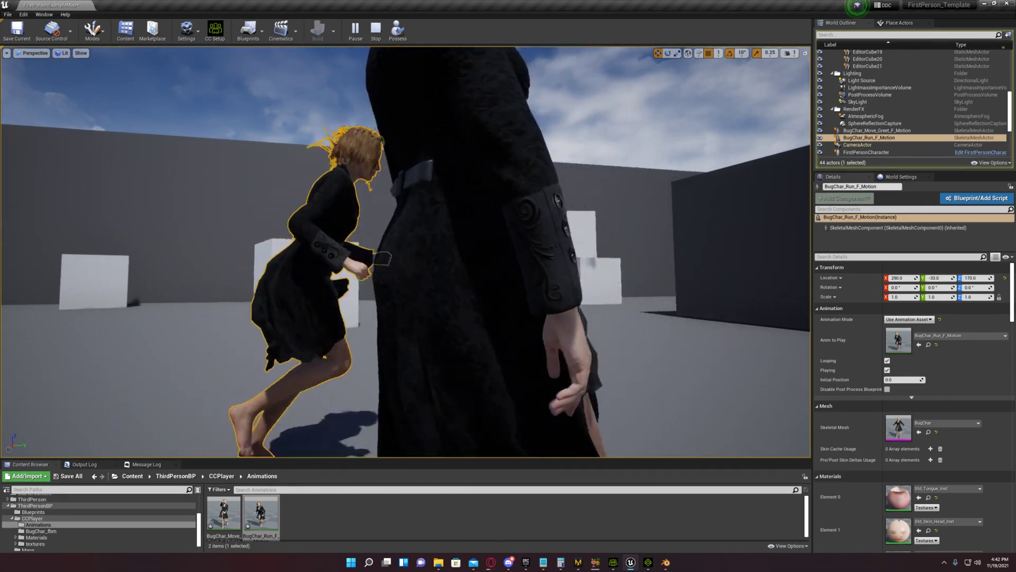
{"action": "right_click_drag", "start_coordinate": [466, 214], "coordinate": [535, 227]}
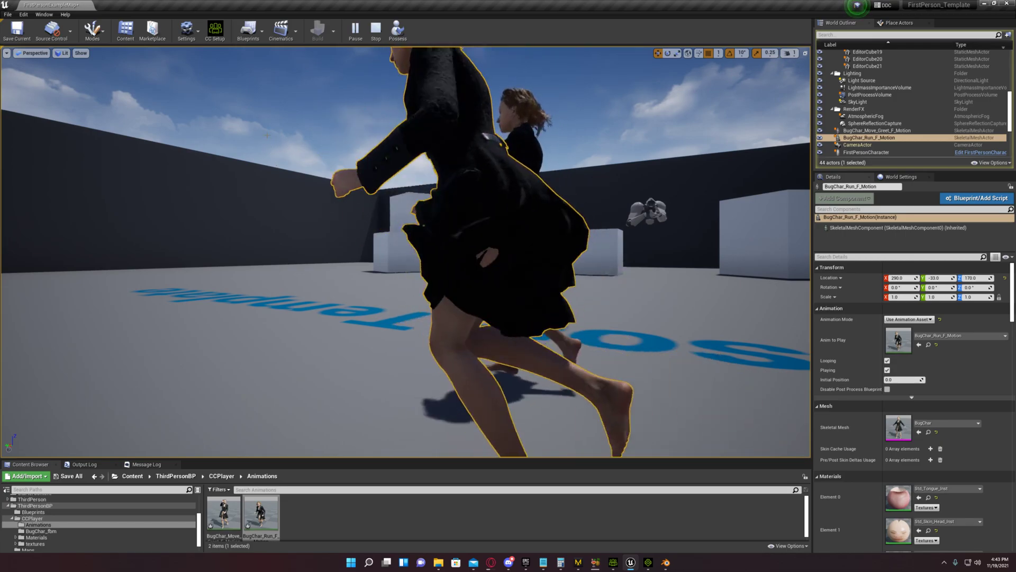
{"action": "right_click_drag", "start_coordinate": [320, 149], "coordinate": [466, 172]}
{"action": "mouse_move", "coordinate": [233, 333]}
{"action": "right_mouse_down"}
{"action": "mouse_move", "coordinate": [275, 333]}
{"action": "mouse_move", "coordinate": [233, 347]}
{"action": "right_mouse_up"}
Step: Stop the simulation and go back up to the CCPlayer folder
{"action": "key", "text": "Escape"}
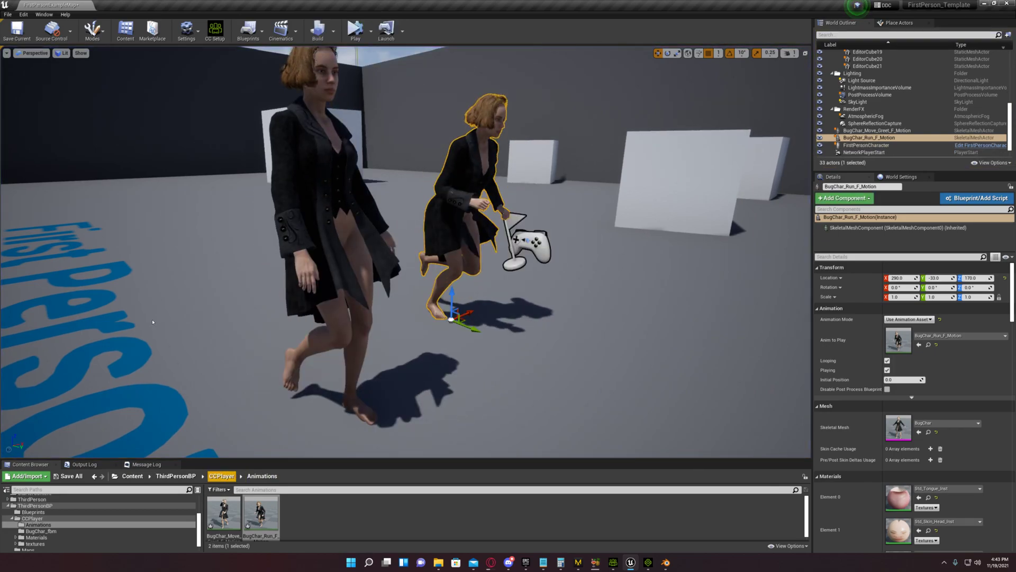
{"action": "left_click", "coordinate": [223, 477]}
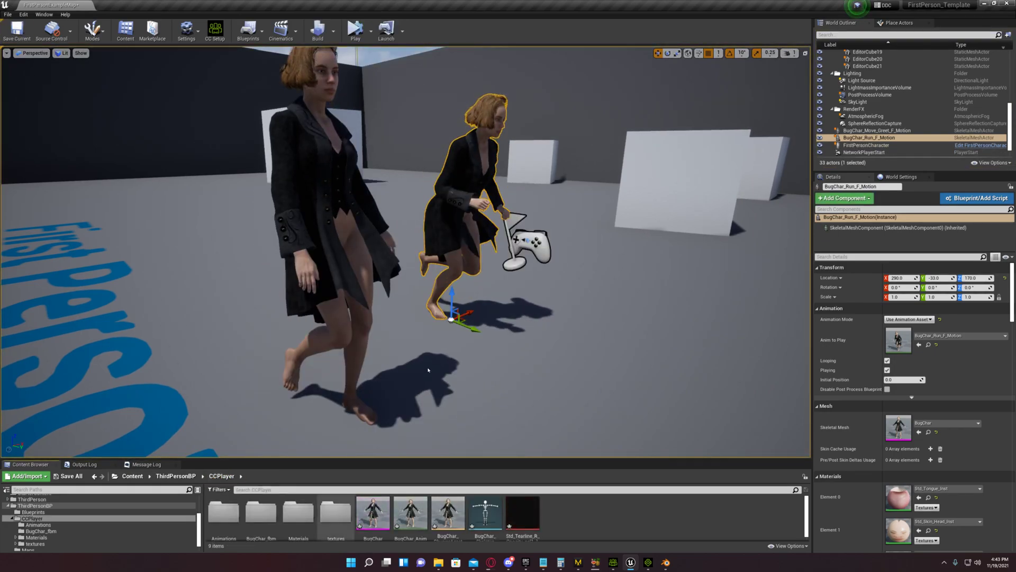
Step: Open the BugChar physics asset and examine the collision bodies around the whole character
{"action": "double_click", "coordinate": [448, 512]}
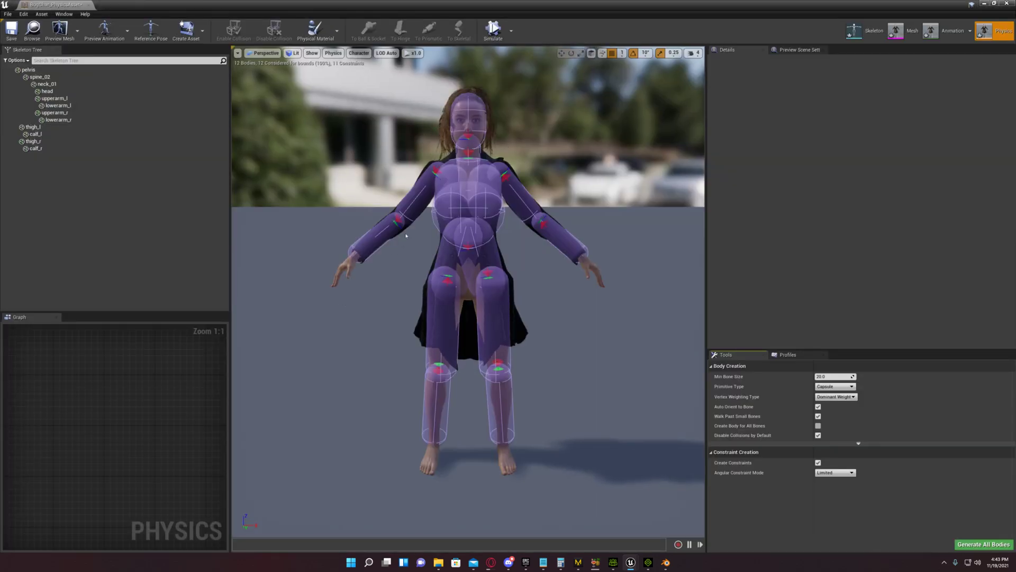
{"action": "right_click_drag", "start_coordinate": [338, 174], "coordinate": [413, 160]}
{"action": "key", "text": "w"}
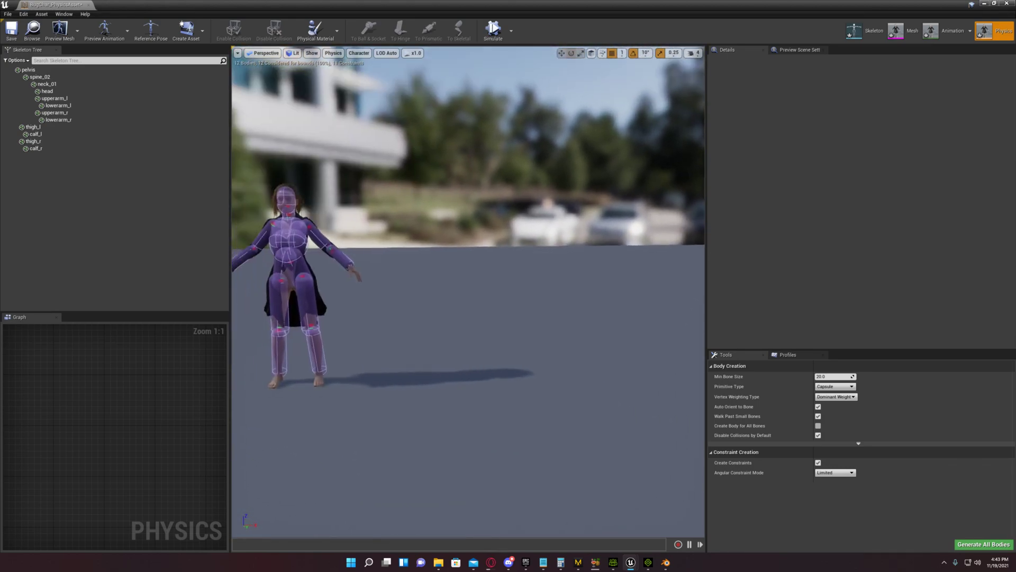
{"action": "key", "text": "w"}
{"action": "key", "text": "a"}
{"action": "right_click_drag", "start_coordinate": [358, 173], "coordinate": [337, 157]}
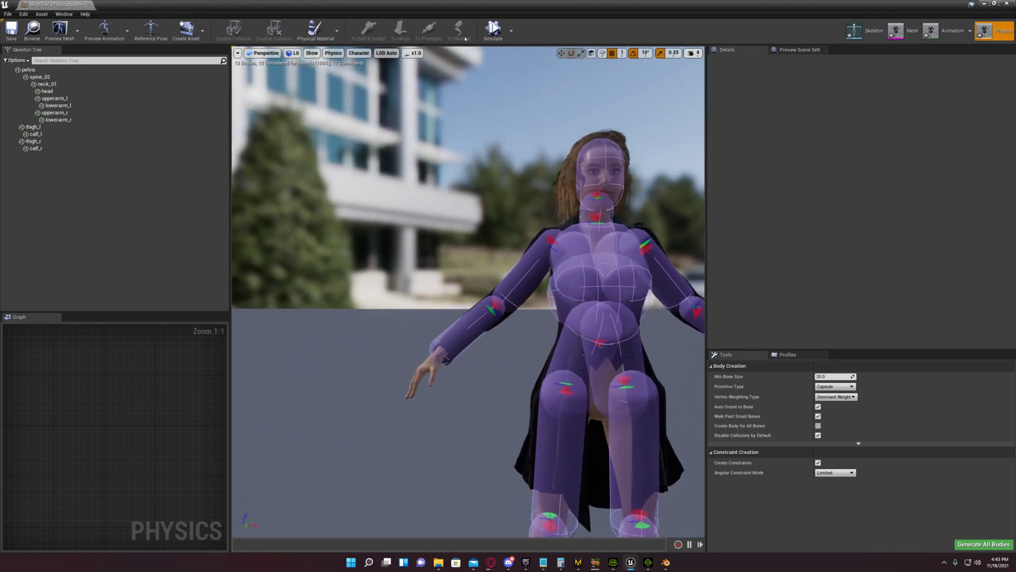
Step: Select the pelvis body and examine its capsules and constraints up close
{"action": "right_click_drag", "start_coordinate": [462, 170], "coordinate": [505, 194]}
{"action": "key", "text": "w"}
{"action": "key", "text": "w"}
{"action": "key", "text": "s"}
{"action": "left_click", "coordinate": [495, 232]}
{"action": "key", "text": "s"}
{"action": "key", "text": "s"}
{"action": "key", "text": "a"}
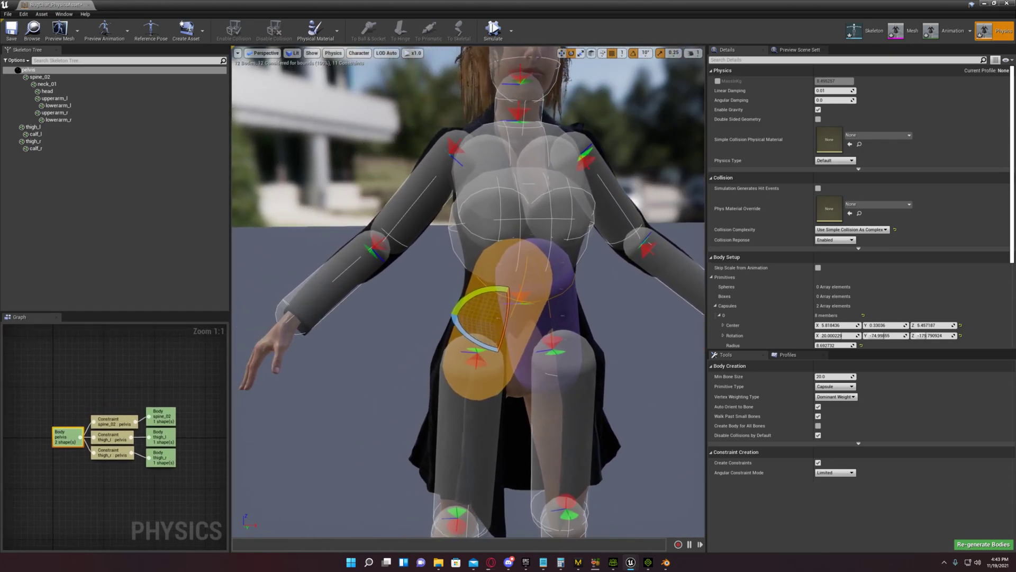
{"action": "key", "text": "w"}
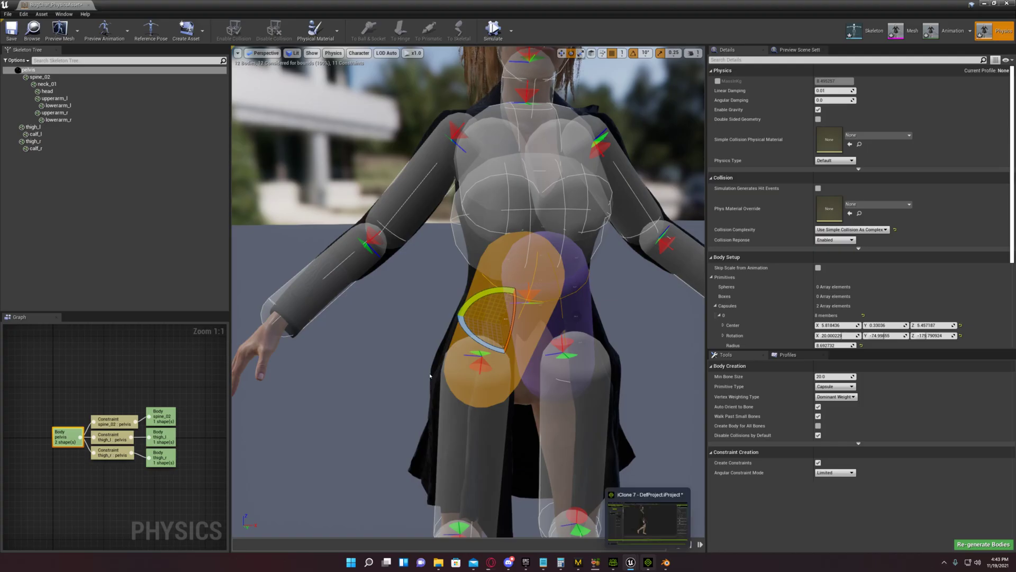
Step: Switch to iClone, play part of the Move_Greet_F motion, and return to the first frame
{"action": "left_click", "coordinate": [648, 562]}
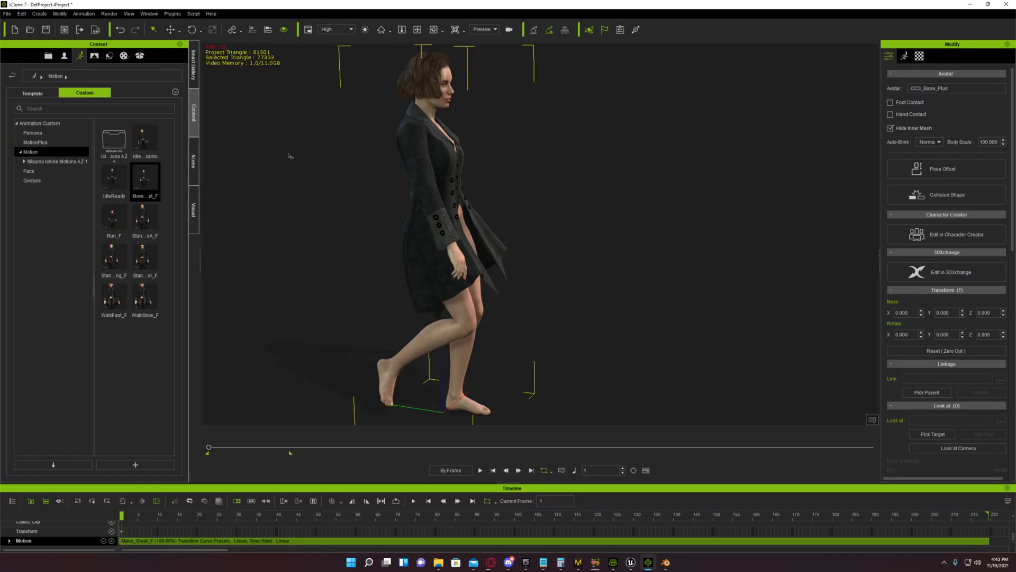
{"action": "key", "text": "space"}
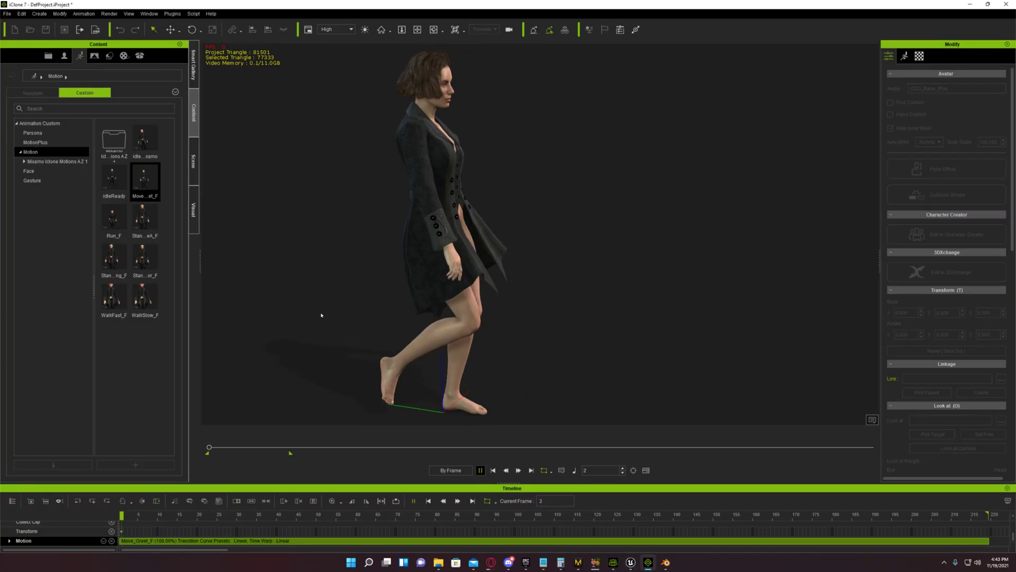
{"action": "key", "text": "space"}
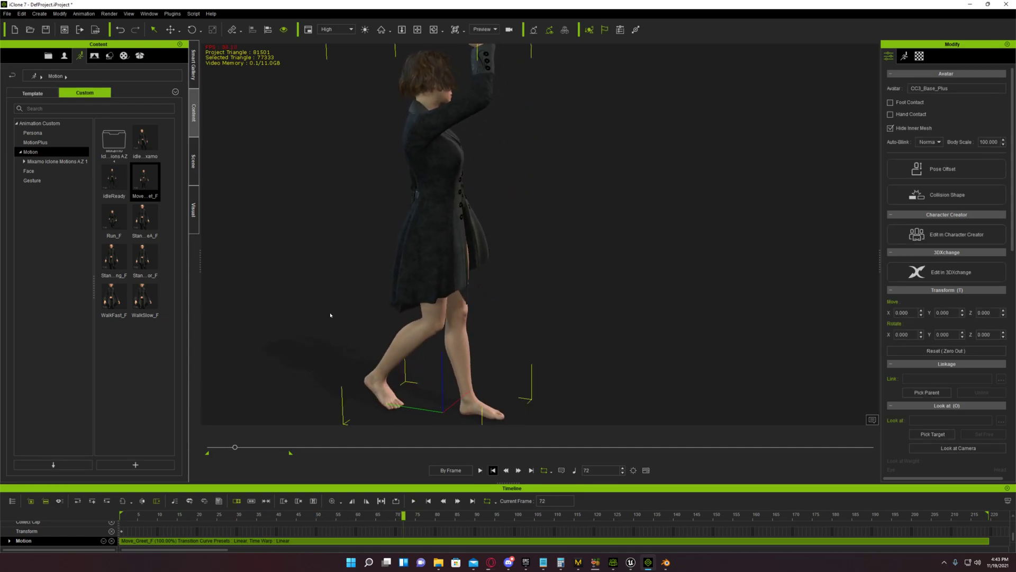
{"action": "key", "text": "Home"}
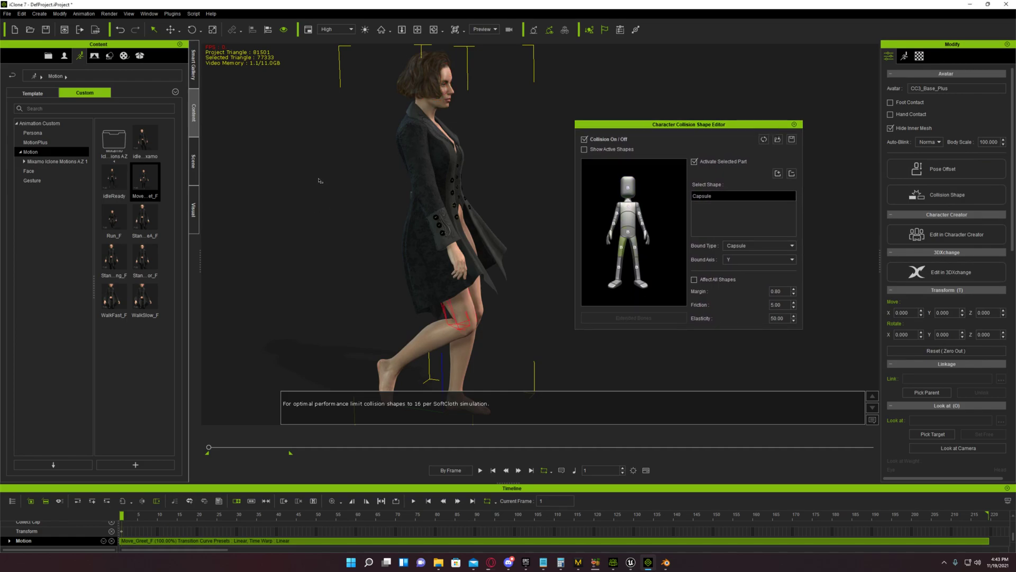
Step: Examine the avatar's collision shapes on the hip, upper torso and both lower legs in the Character Collision Shape Editor
{"action": "key", "text": "b"}
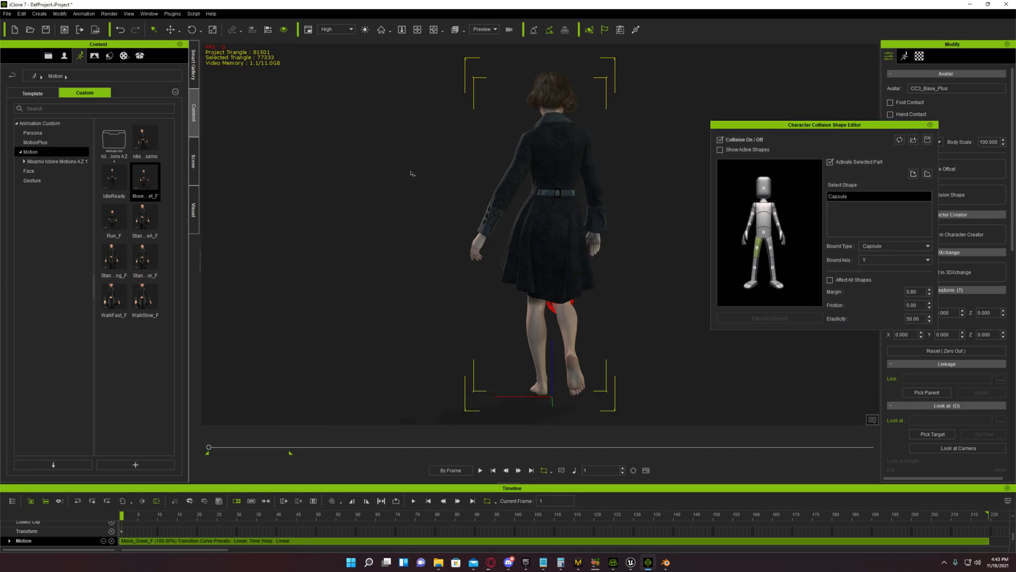
{"action": "right_click_drag", "start_coordinate": [412, 173], "coordinate": [259, 209]}
{"action": "left_click", "coordinate": [513, 156]}
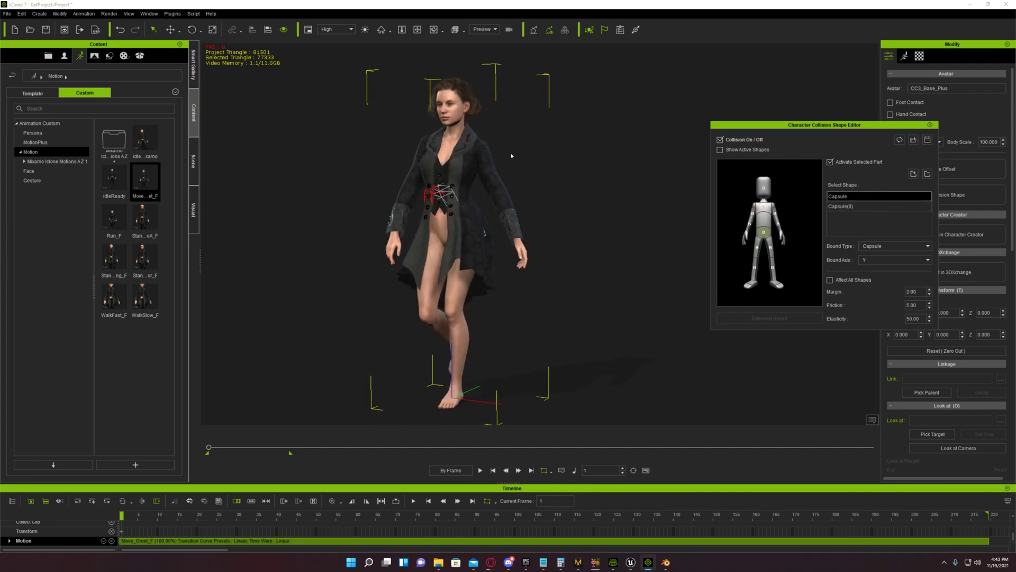
{"action": "right_click_drag", "start_coordinate": [307, 166], "coordinate": [370, 170]}
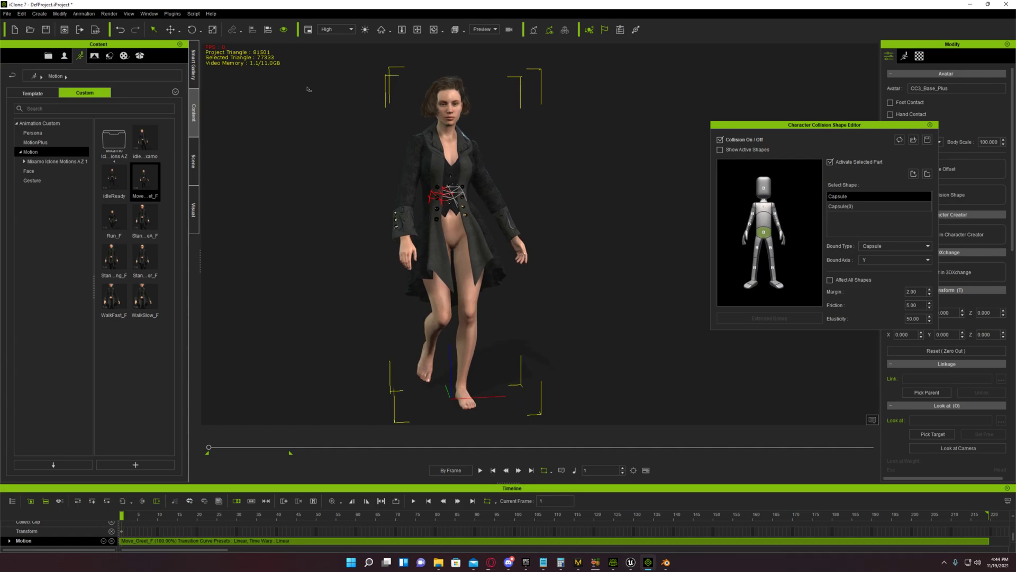
{"action": "left_click", "coordinate": [509, 149]}
{"action": "left_click", "coordinate": [512, 138]}
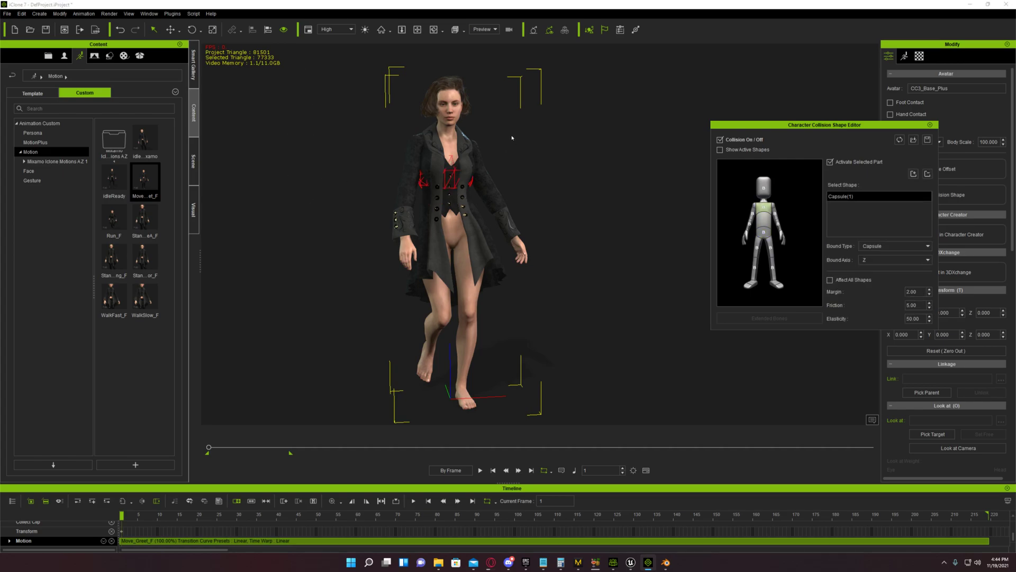
{"action": "left_click", "coordinate": [503, 176]}
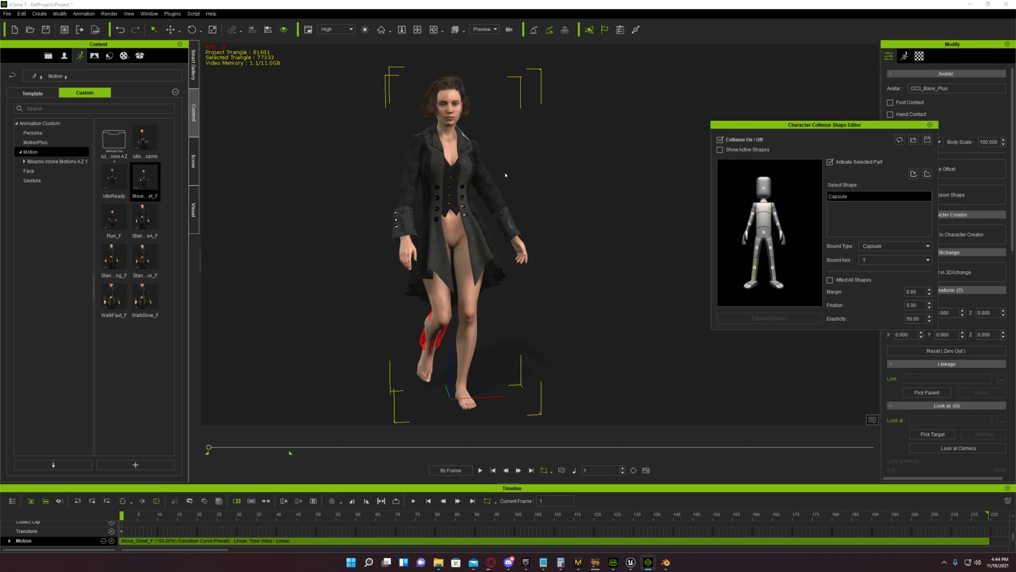
{"action": "left_click", "coordinate": [516, 178]}
{"action": "left_click", "coordinate": [419, 375]}
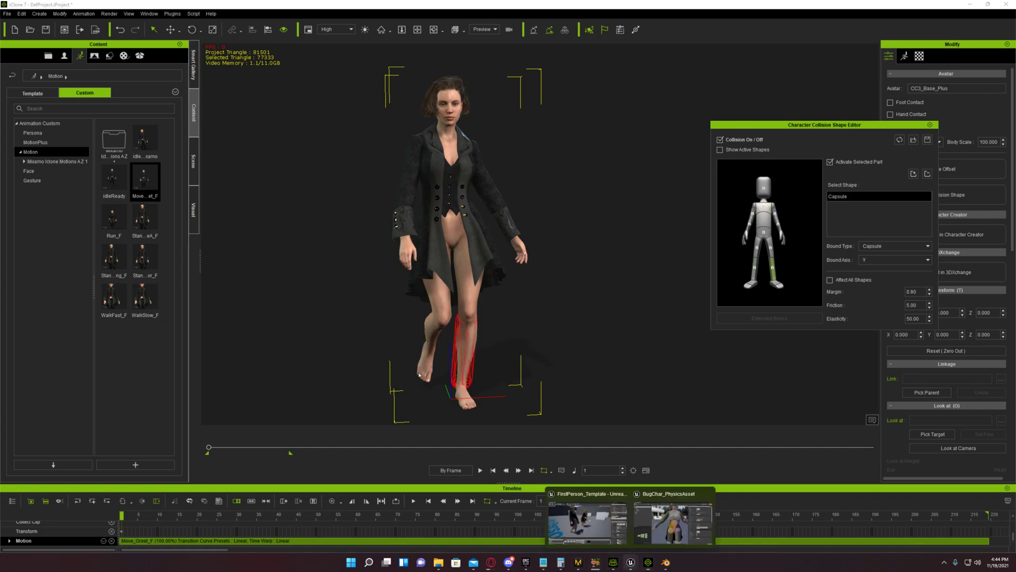
Step: Switch back to the BugChar physics asset in Unreal, select the lowerarm_l body, and review its capsule settings
{"action": "left_click", "coordinate": [672, 523]}
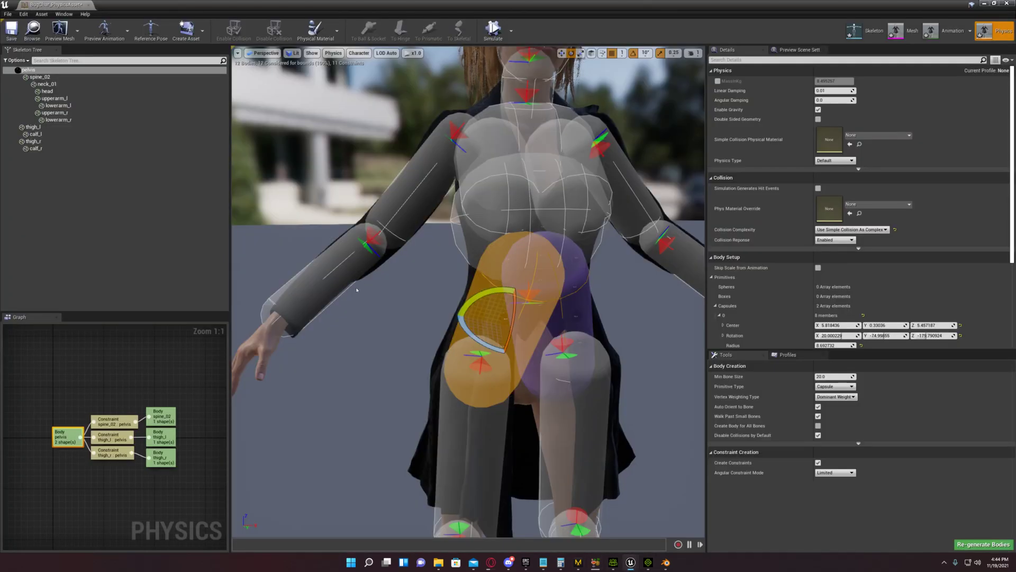
{"action": "scroll", "coordinate": [358, 248], "scroll_direction": "down", "scroll_amount": 5}
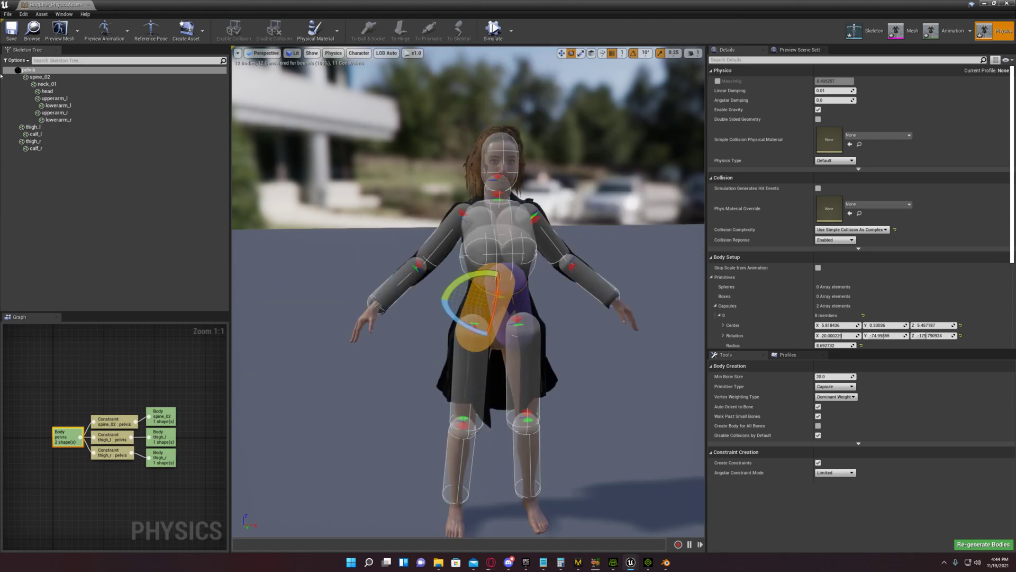
{"action": "left_click", "coordinate": [57, 105]}
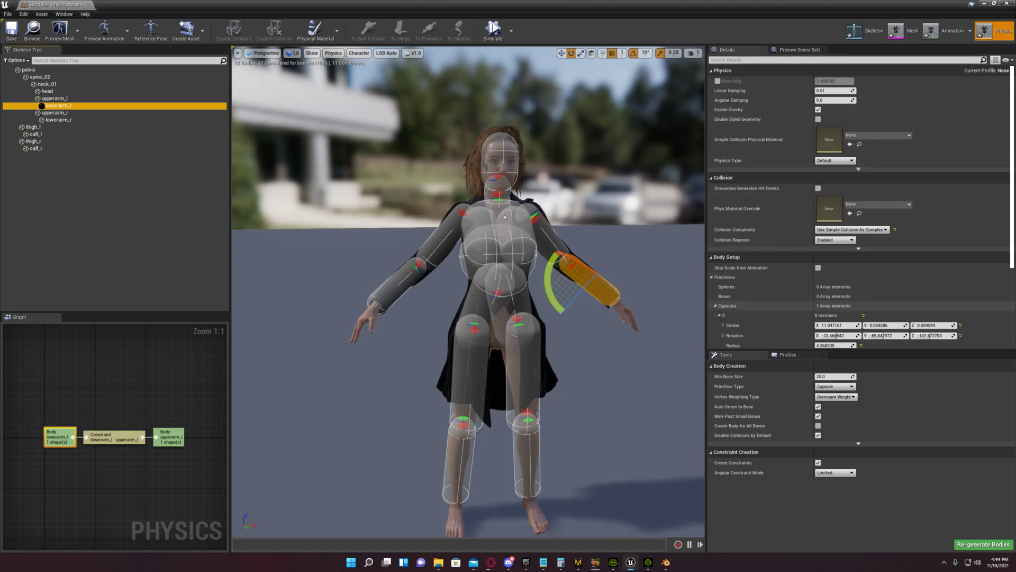
{"action": "scroll", "coordinate": [857, 265], "scroll_direction": "down", "scroll_amount": 3}
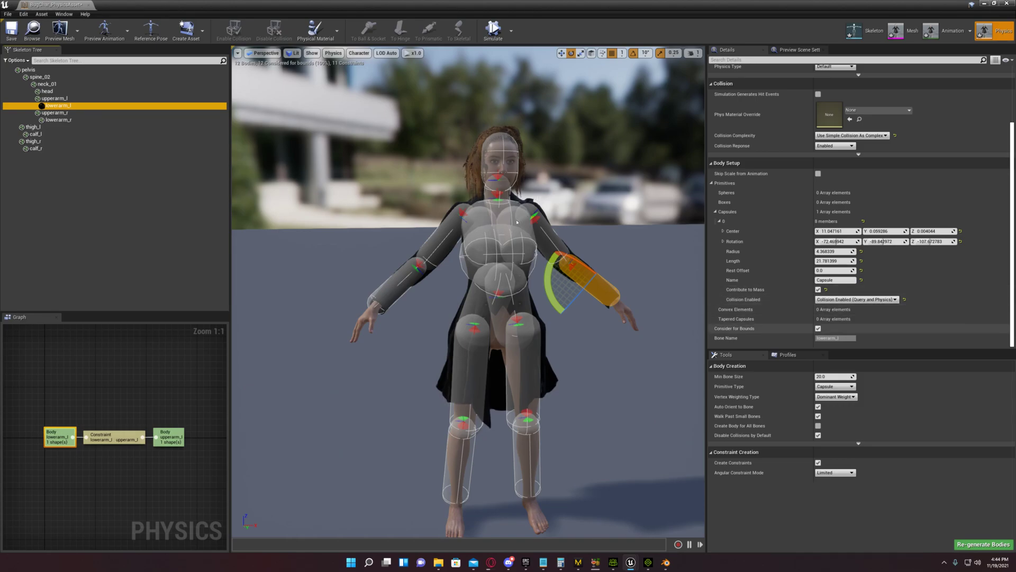
Step: Switch to the browser and read the replies in the forum thread about the character's hand sticking to physics cloth
{"action": "mouse_move", "coordinate": [578, 562]}
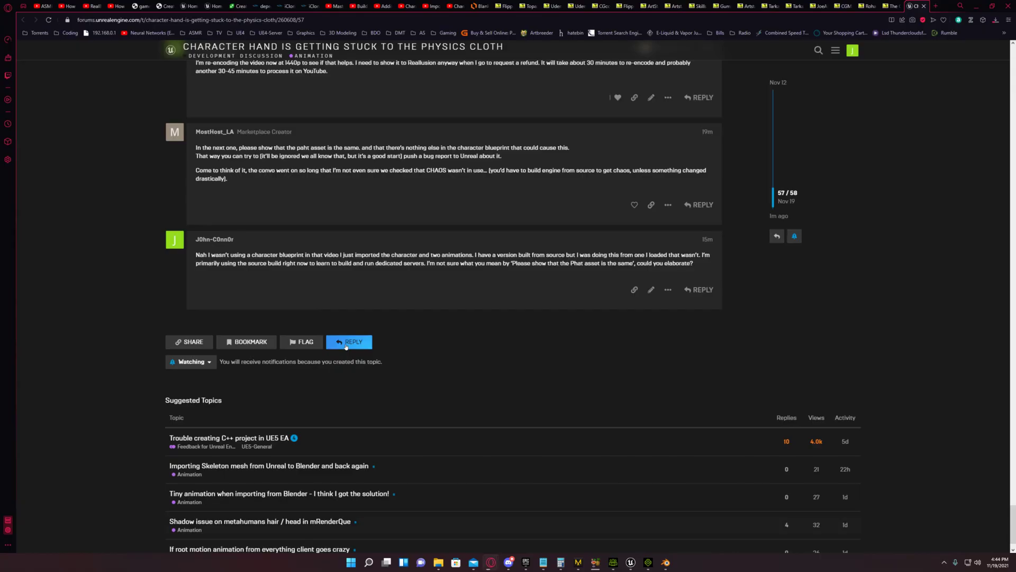
{"action": "left_click", "coordinate": [535, 518]}
{"action": "scroll", "coordinate": [275, 189], "scroll_direction": "up", "scroll_amount": 1}
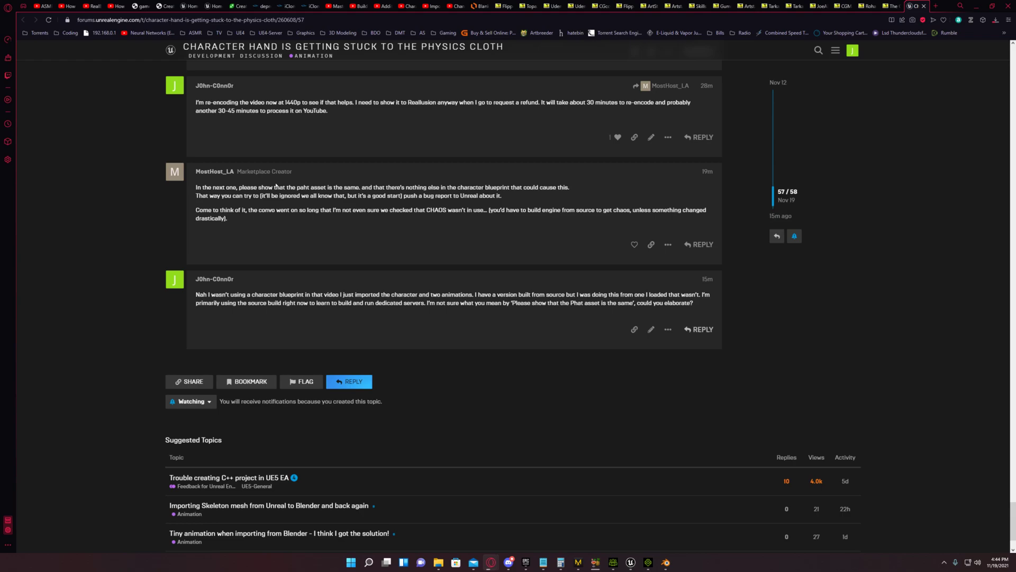
{"action": "scroll", "coordinate": [276, 185], "scroll_direction": "up", "scroll_amount": 3}
{"action": "scroll", "coordinate": [276, 185], "scroll_direction": "up", "scroll_amount": 1}
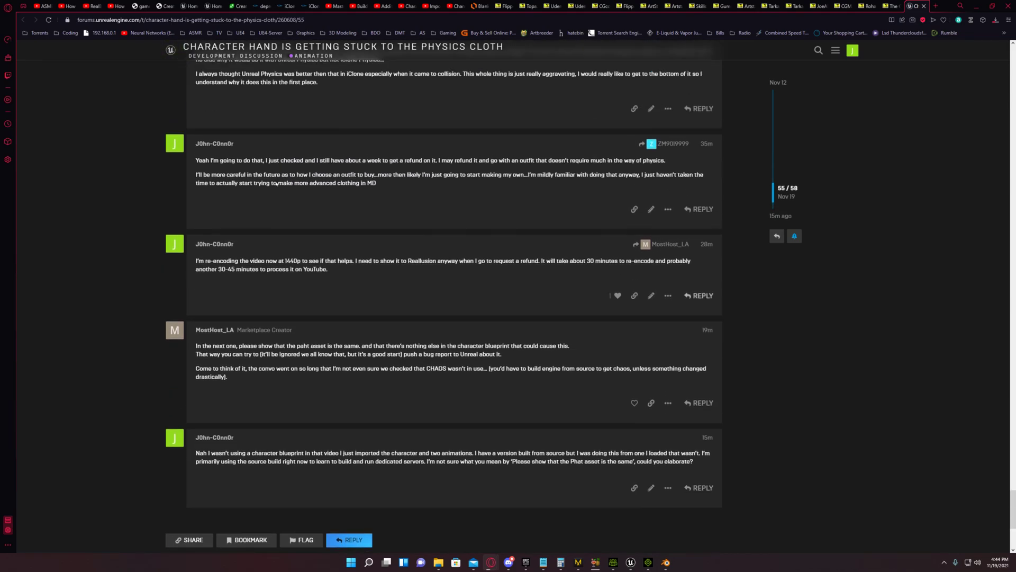
{"action": "scroll", "coordinate": [275, 184], "scroll_direction": "up", "scroll_amount": 4}
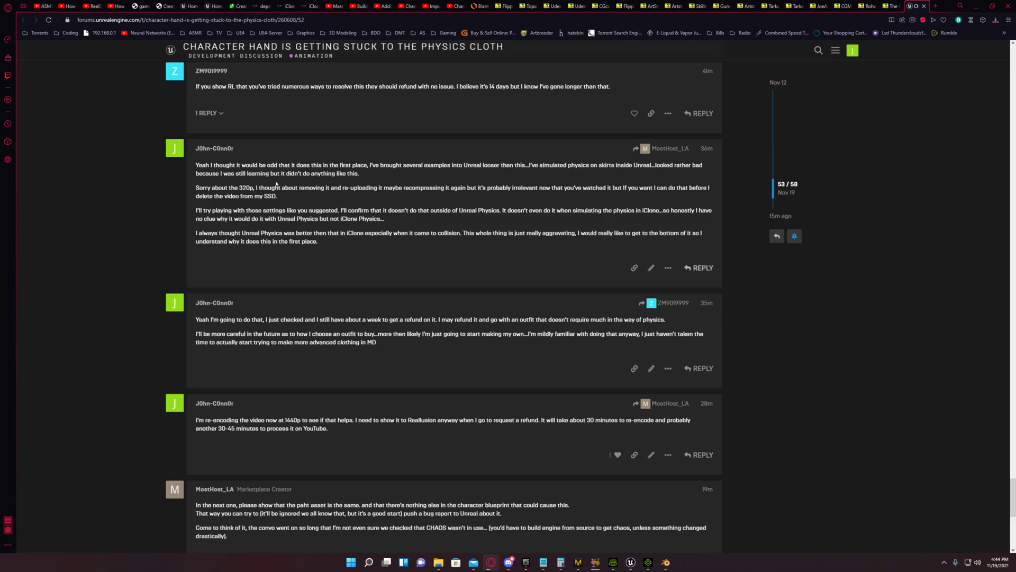
{"action": "scroll", "coordinate": [276, 184], "scroll_direction": "up", "scroll_amount": 6}
{"action": "scroll", "coordinate": [275, 182], "scroll_direction": "down", "scroll_amount": 10}
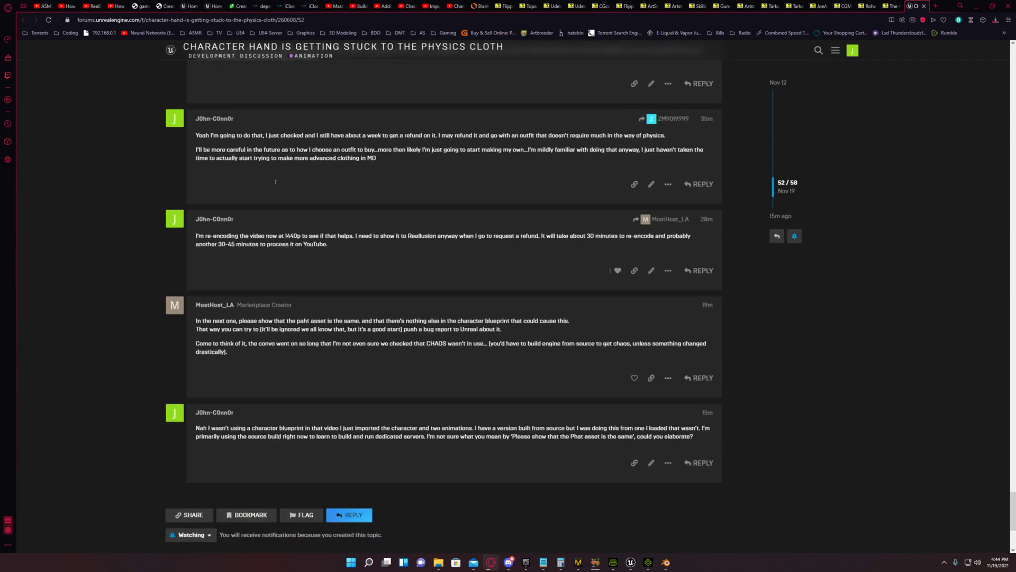
{"action": "scroll", "coordinate": [276, 183], "scroll_direction": "up", "scroll_amount": 10}
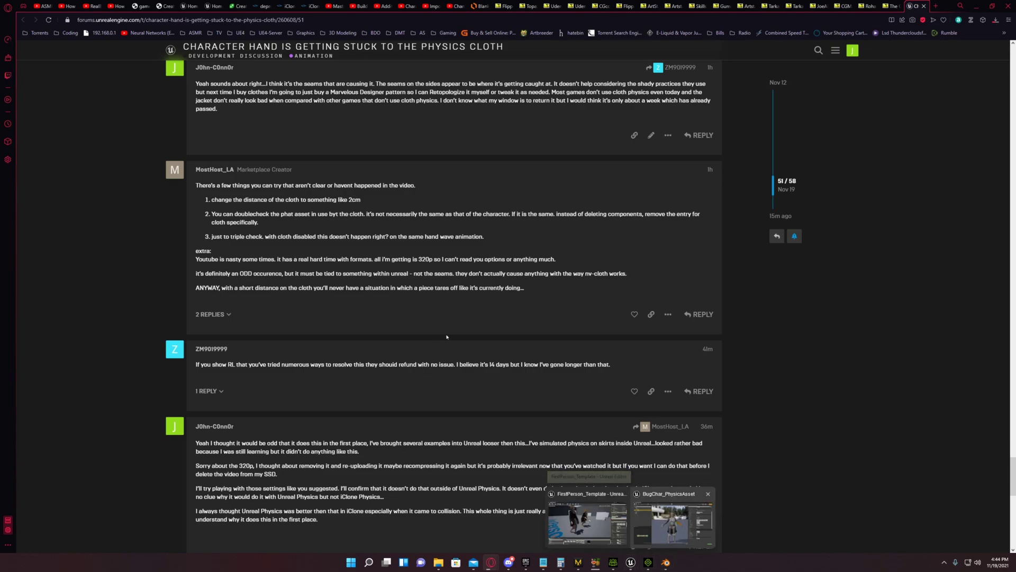
Step: Return to the BugChar physics asset in Unreal, open its skeletal mesh, and select the Kindred_F_Jacket_L_ClothingData_0 clothing data
{"action": "left_click", "coordinate": [665, 517]}
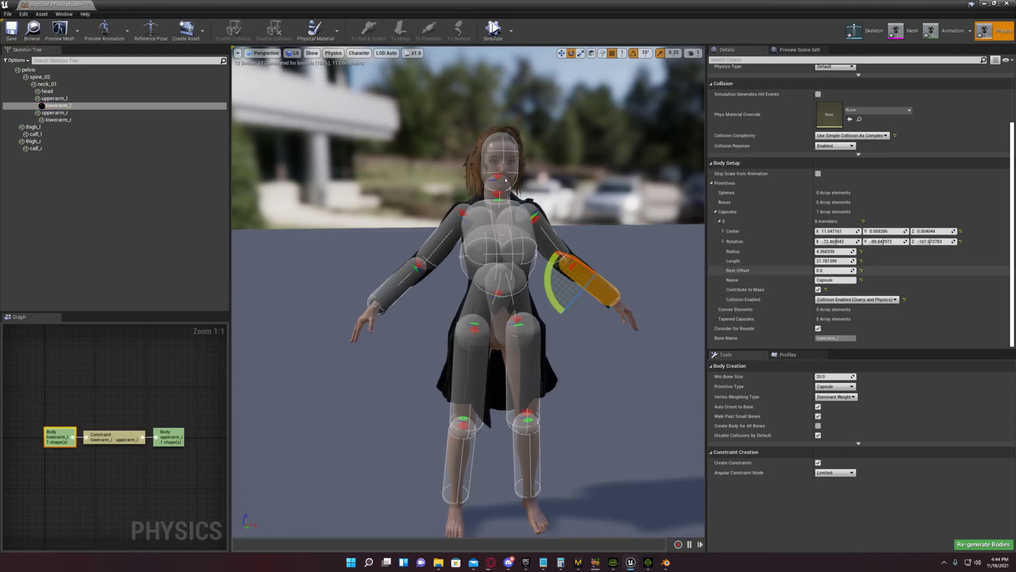
{"action": "scroll", "coordinate": [858, 206], "scroll_direction": "up", "scroll_amount": 4}
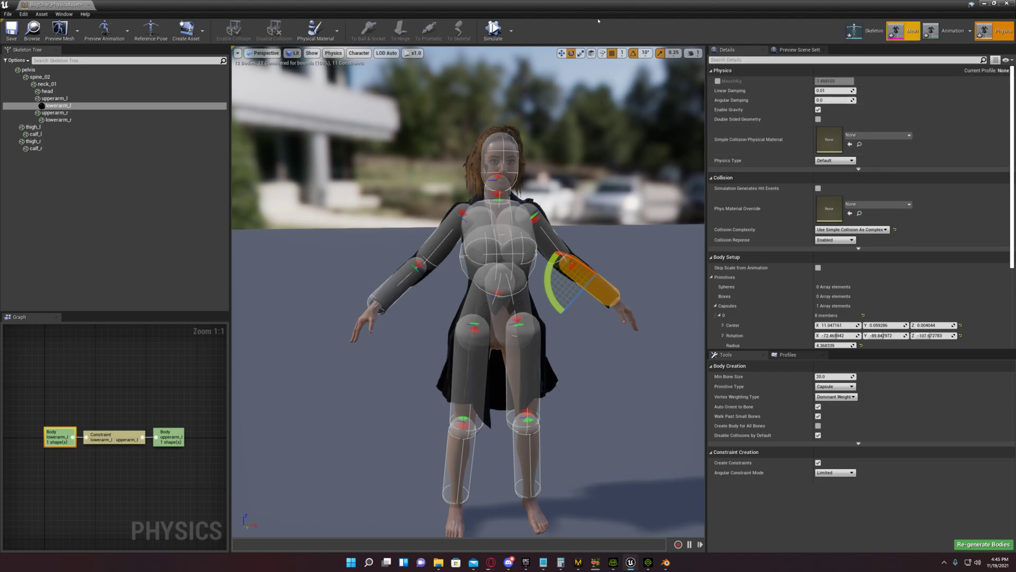
{"action": "left_click", "coordinate": [905, 31]}
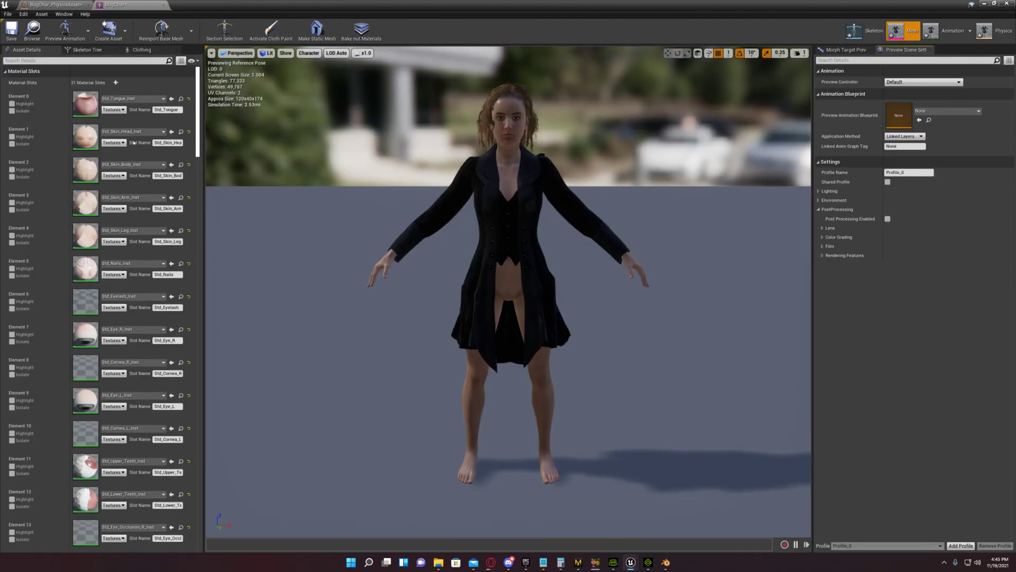
{"action": "left_click", "coordinate": [142, 49]}
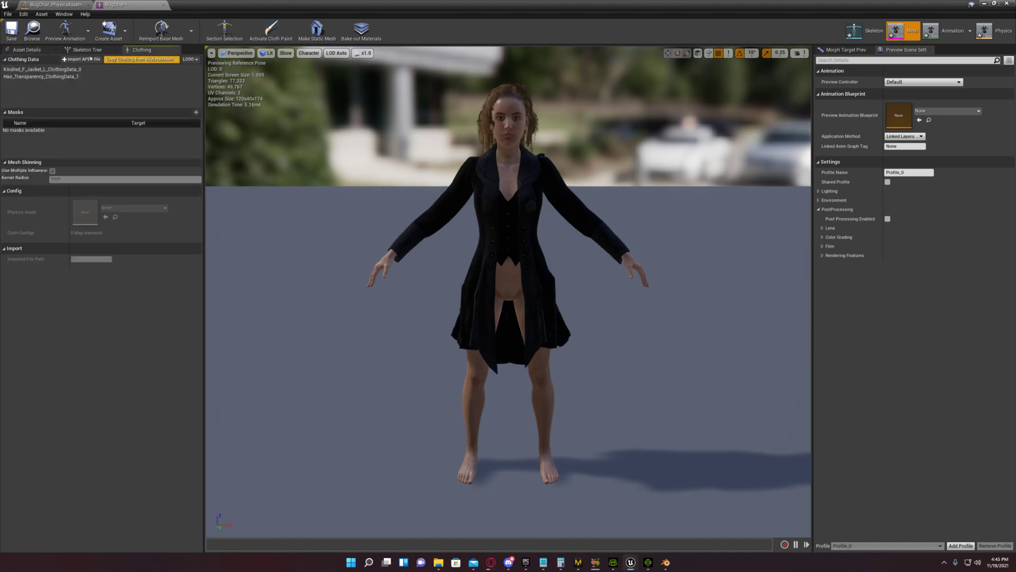
{"action": "left_click", "coordinate": [33, 69]}
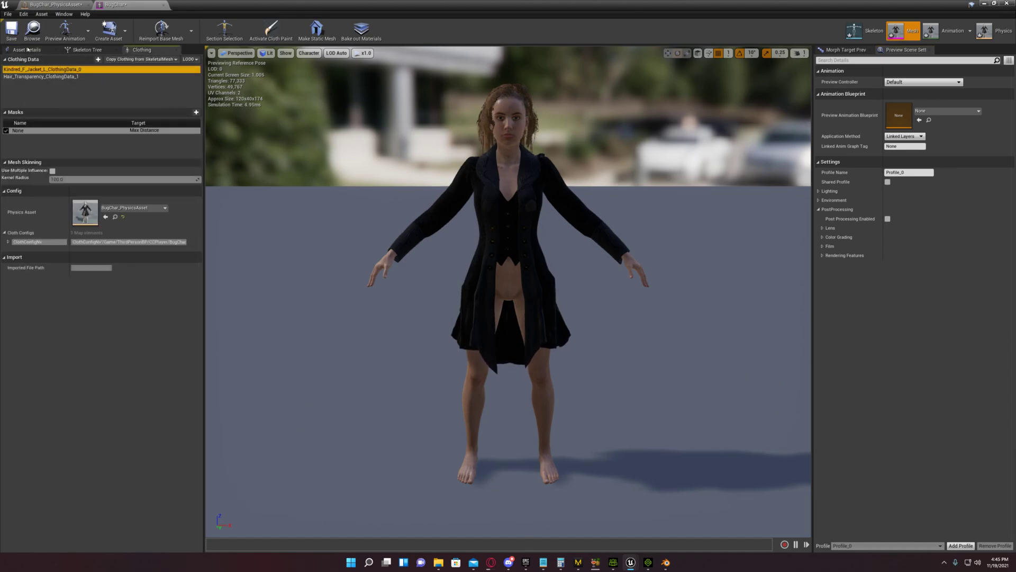
Step: Expand the jacket's cloth configuration and set its Self Collision Radius to 2.0
{"action": "left_click", "coordinate": [8, 242]}
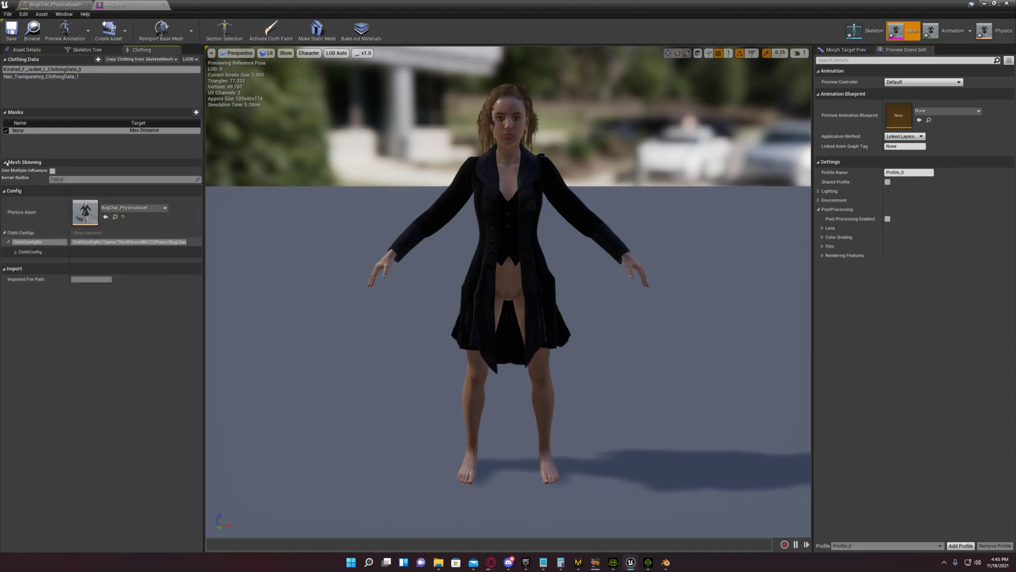
{"action": "left_click", "coordinate": [16, 252]}
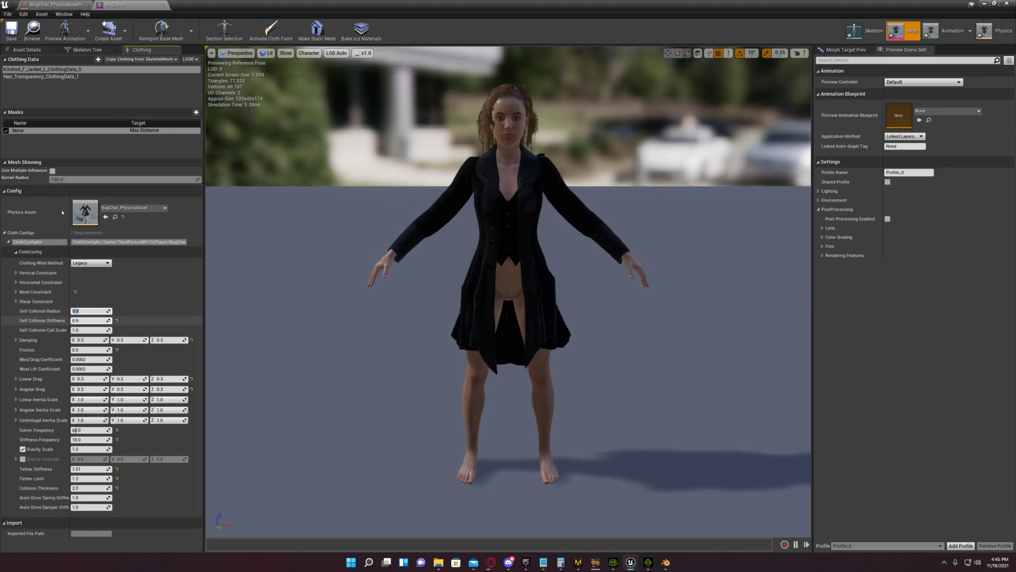
{"action": "type", "text": "2"}
{"action": "key", "text": "Return"}
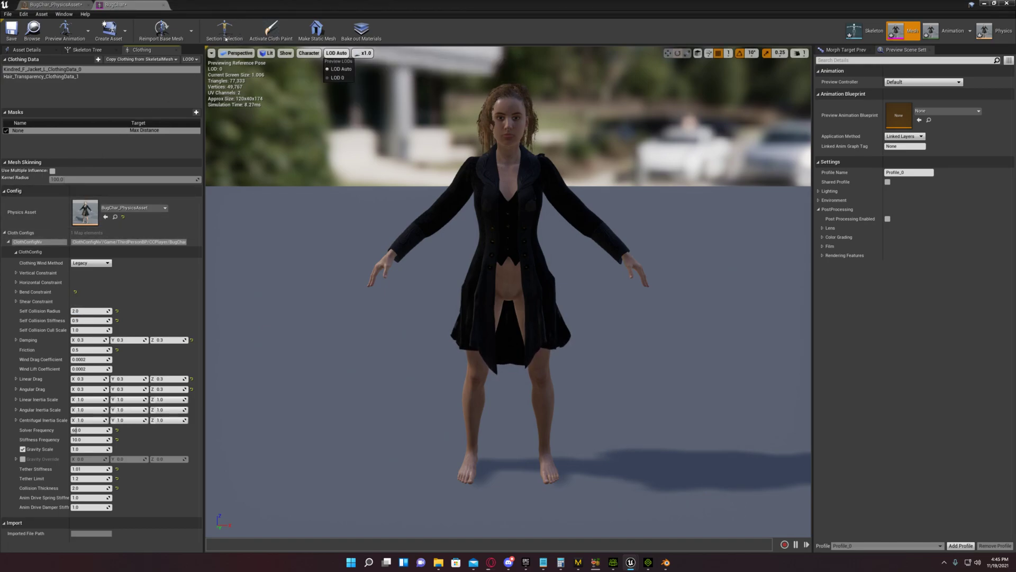
Step: Turn on the Self Collision Radii visualization for the character's clothing
{"action": "left_click", "coordinate": [309, 53]}
{"action": "mouse_move", "coordinate": [318, 95]}
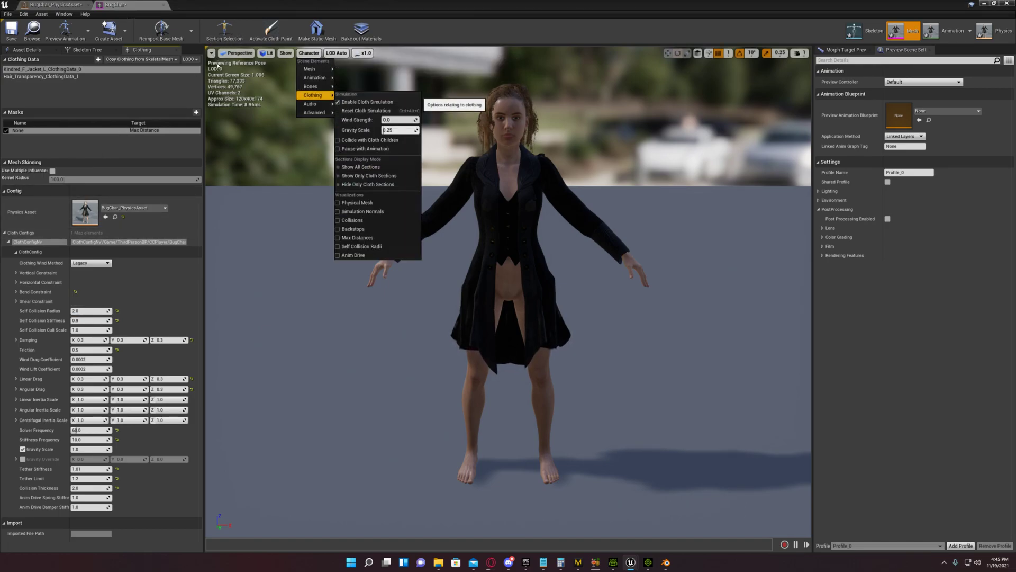
{"action": "left_click", "coordinate": [360, 246]}
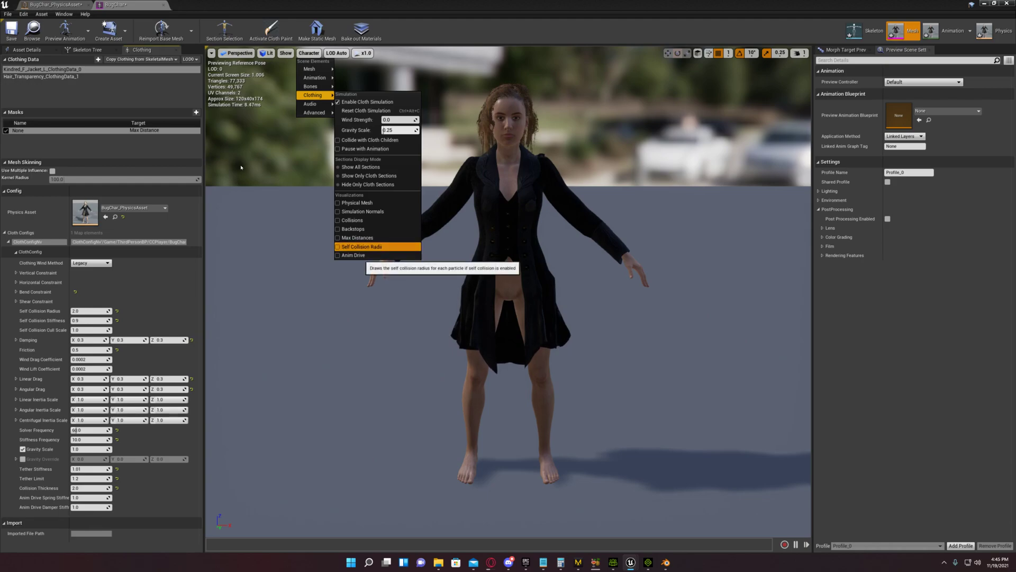
Step: Inspect the jacket's painted cloth weights from the side and back in cloth paint mode, and leave the mode
{"action": "mouse_move", "coordinate": [296, 222]}
{"action": "left_mouse_down", "text": "alt"}
{"action": "mouse_move", "coordinate": [493, 225]}
{"action": "mouse_move", "coordinate": [522, 202]}
{"action": "mouse_move", "coordinate": [484, 214]}
{"action": "mouse_move", "coordinate": [432, 207]}
{"action": "left_mouse_up", "text": "alt"}
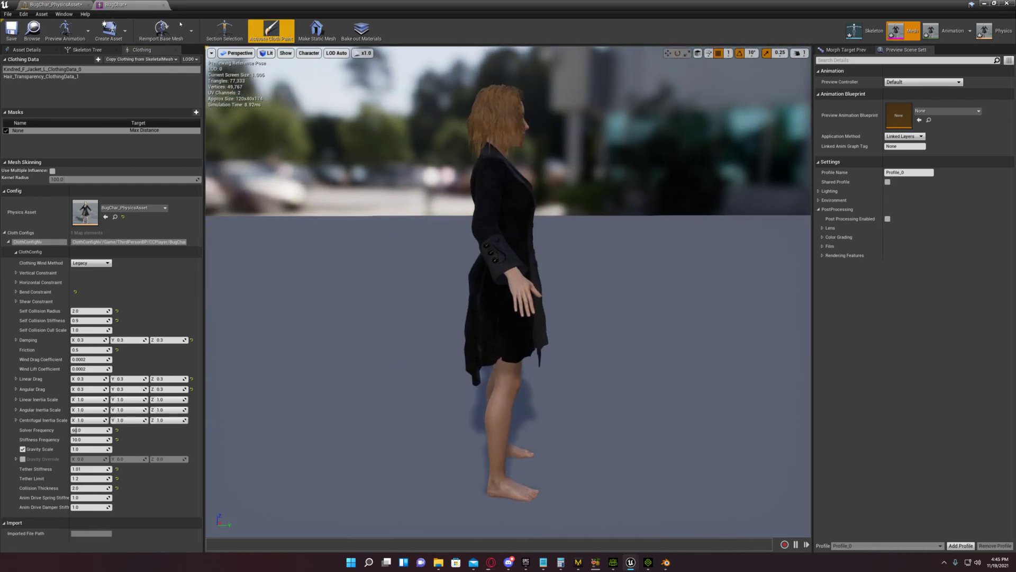
{"action": "left_click", "coordinate": [271, 31]}
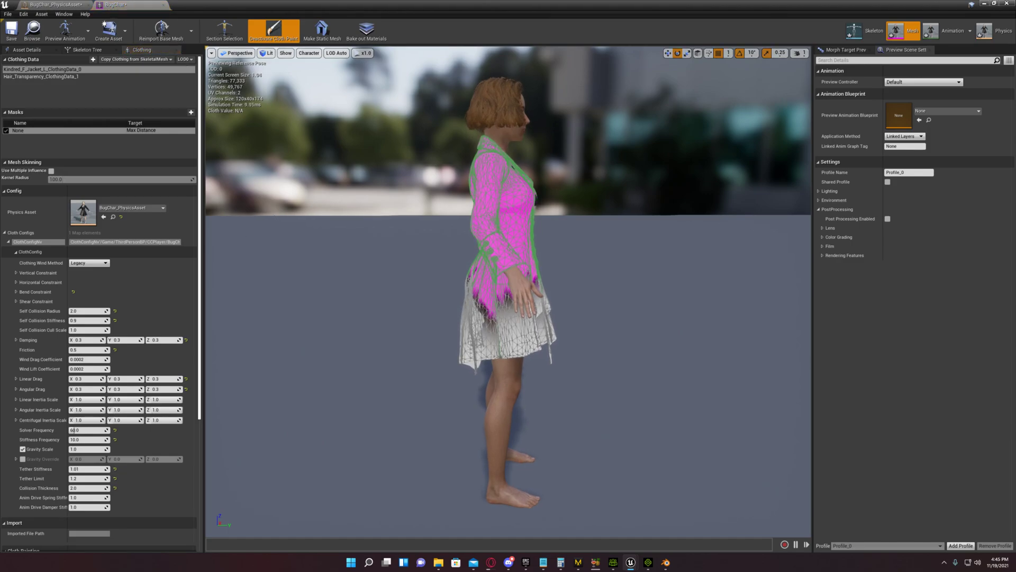
{"action": "left_click_drag", "start_coordinate": [279, 232], "coordinate": [400, 223], "text": "alt"}
{"action": "left_click", "coordinate": [271, 32]}
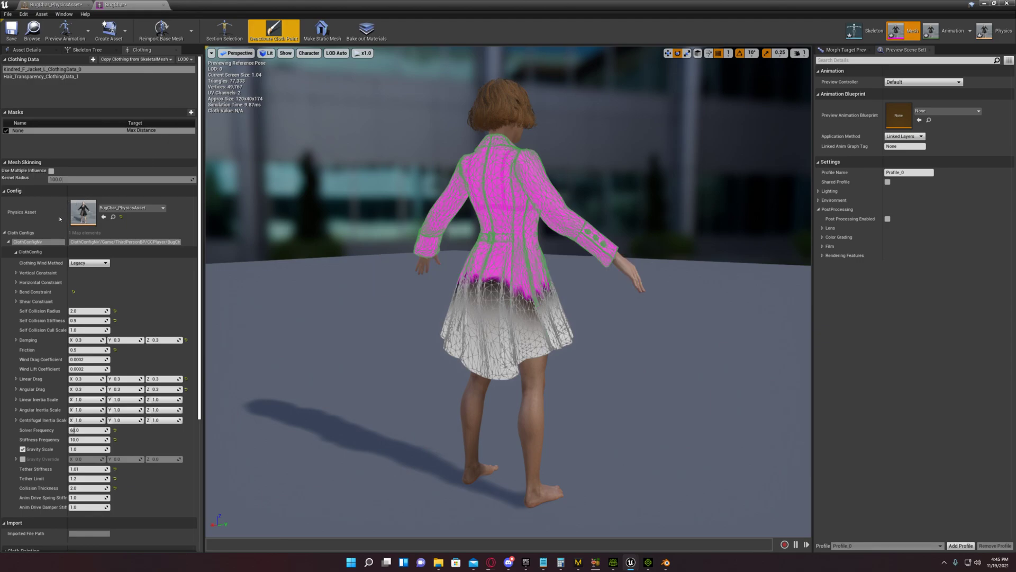
{"action": "left_click", "coordinate": [273, 31]}
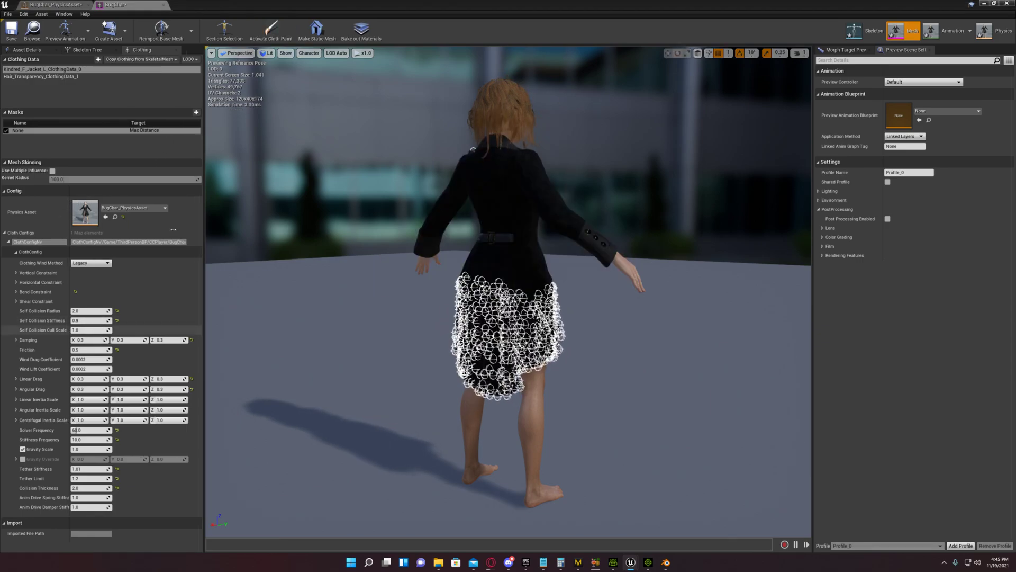
Step: Set the jacket's Self Collision Radius to 1.0 and compare the self-collision spheres around its lower part before and after
{"action": "left_click_drag", "start_coordinate": [508, 291], "coordinate": [469, 312], "text": "alt"}
{"action": "left_click_drag", "start_coordinate": [392, 226], "coordinate": [529, 225], "text": "alt"}
{"action": "scroll", "coordinate": [392, 226], "scroll_direction": "up", "scroll_amount": 8}
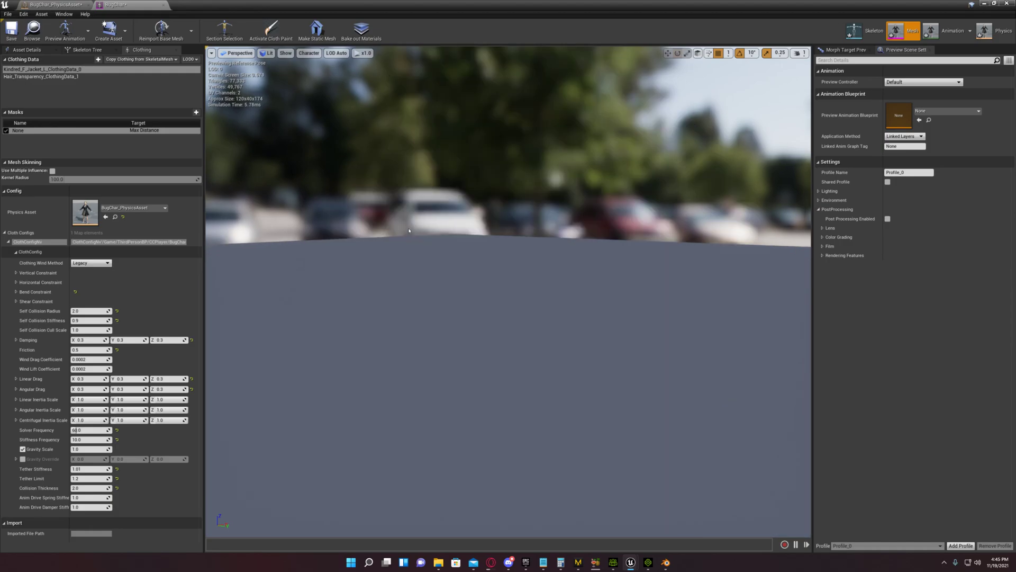
{"action": "scroll", "coordinate": [392, 226], "scroll_direction": "down", "scroll_amount": 4}
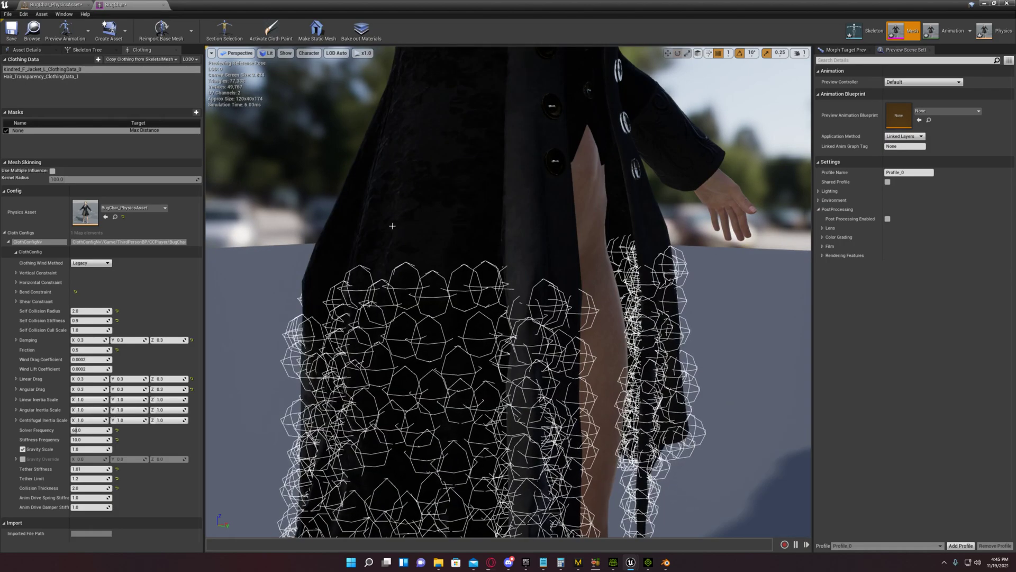
{"action": "left_click_drag", "start_coordinate": [392, 226], "coordinate": [318, 185], "text": "alt"}
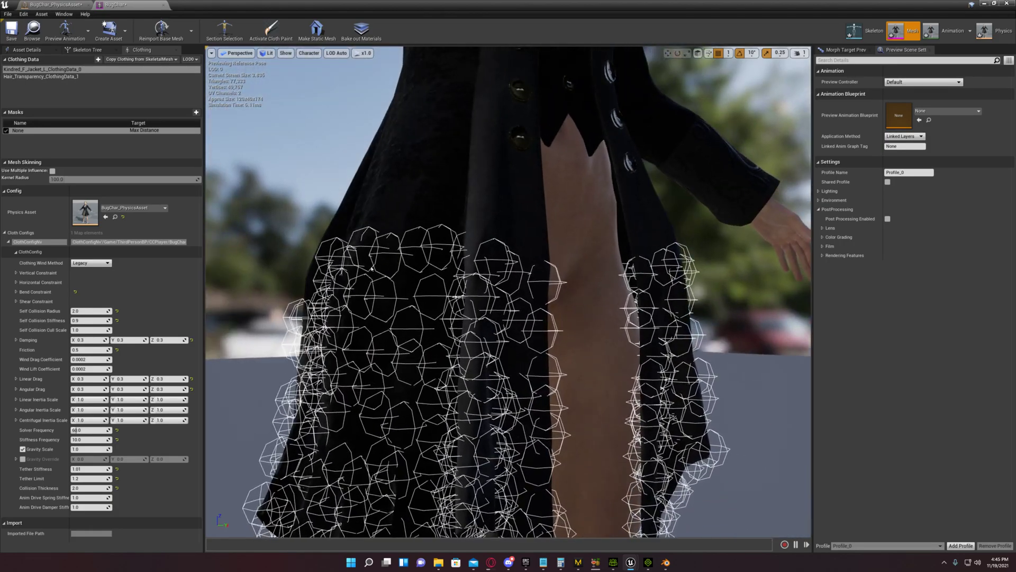
{"action": "middle_click_drag", "start_coordinate": [392, 226], "coordinate": [378, 243]}
{"action": "scroll", "coordinate": [377, 233], "scroll_direction": "down", "scroll_amount": 5}
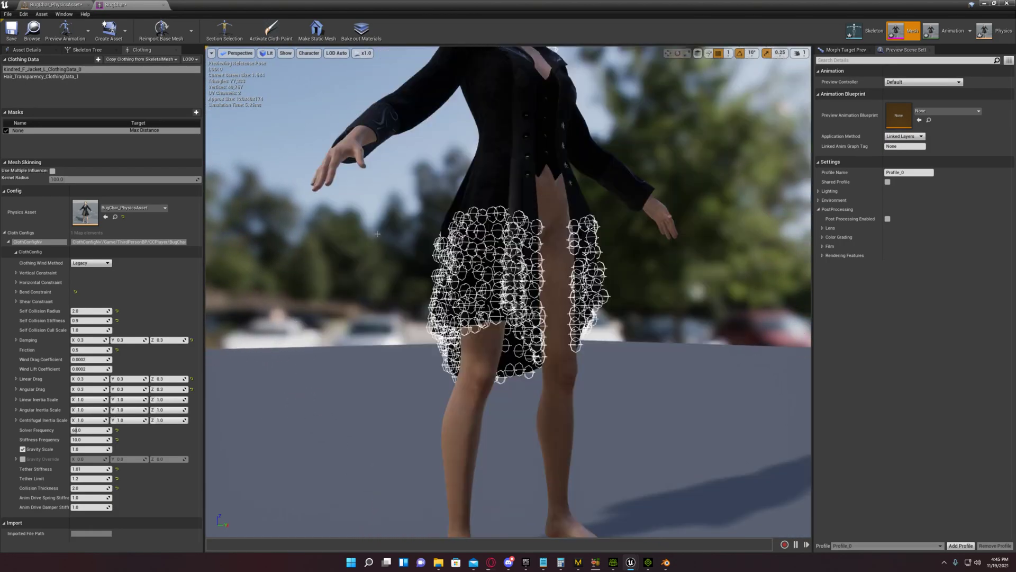
{"action": "left_click_drag", "start_coordinate": [377, 208], "coordinate": [377, 199]}
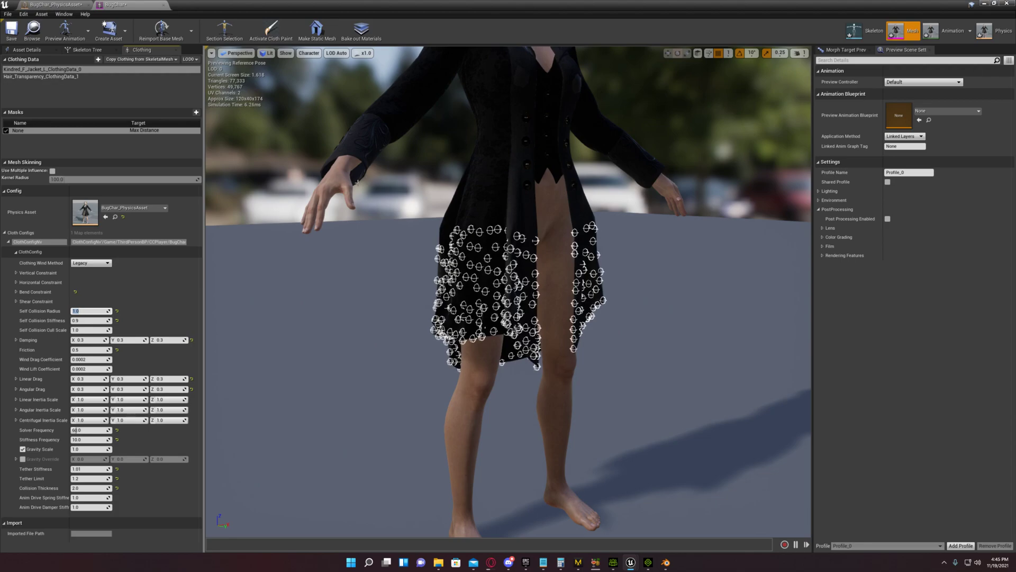
{"action": "mouse_move", "coordinate": [435, 201]}
{"action": "left_mouse_down", "text": "alt"}
{"action": "mouse_move", "coordinate": [377, 207]}
{"action": "mouse_move", "coordinate": [419, 197]}
{"action": "left_mouse_up", "text": "alt"}
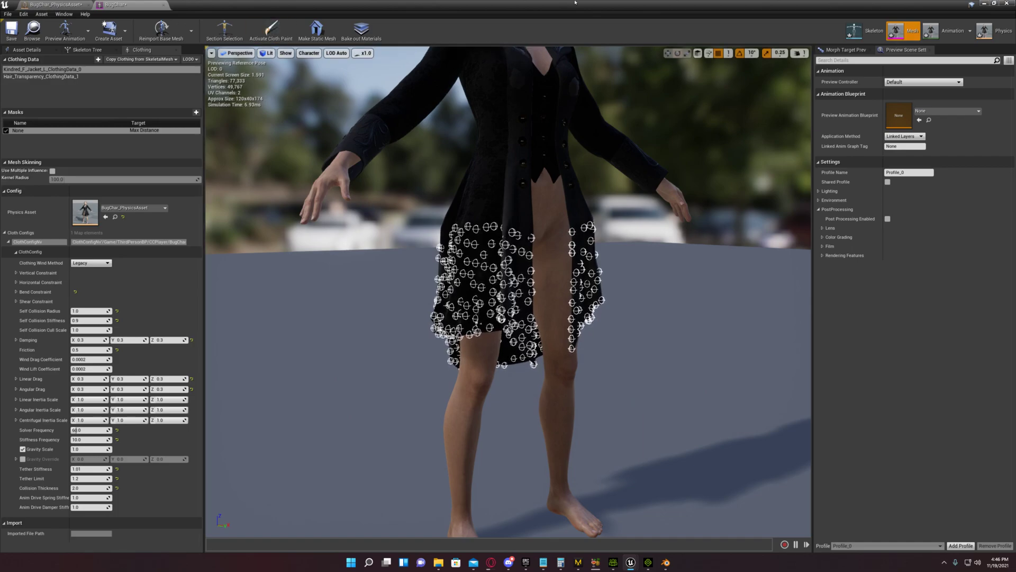
Step: Return to the level editor and simulate the level to check both characters' jacket motion up close, and stop the simulation
{"action": "double_click", "coordinate": [664, 2]}
{"action": "left_click", "coordinate": [664, 3]}
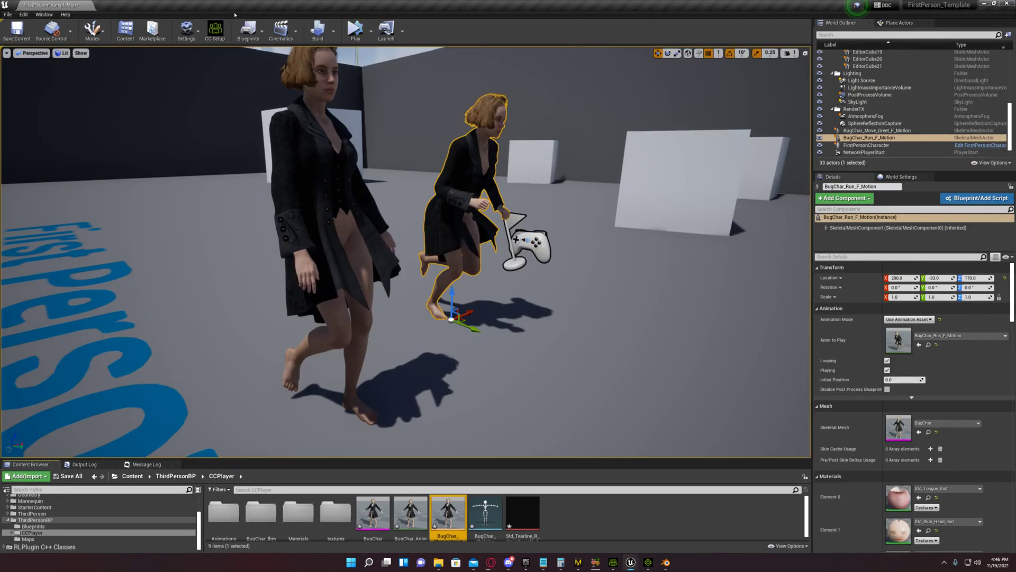
{"action": "left_click", "coordinate": [355, 31]}
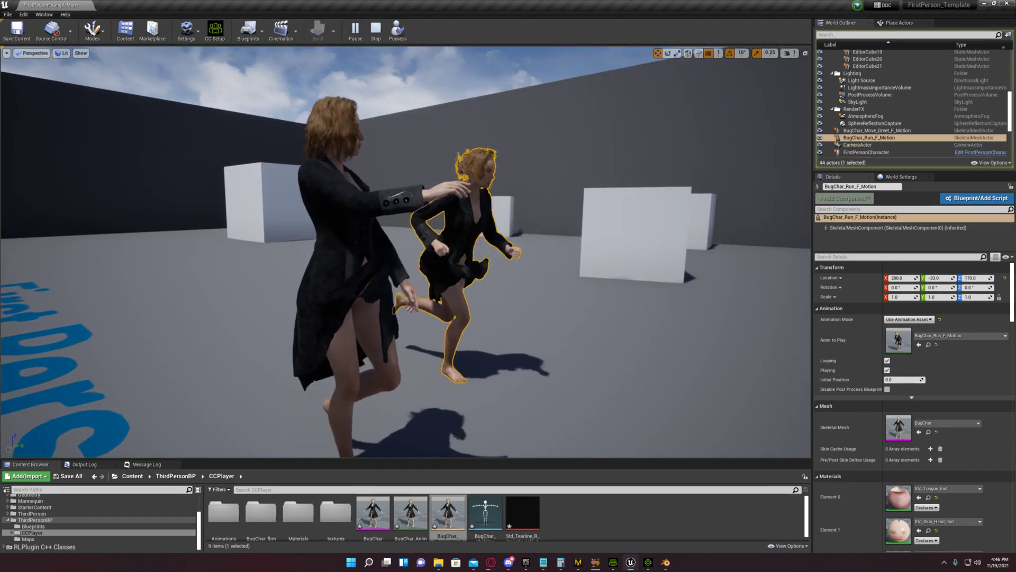
{"action": "mouse_move", "coordinate": [406, 251]}
{"action": "right_mouse_down"}
{"action": "mouse_move", "coordinate": [423, 281]}
{"action": "mouse_move", "coordinate": [408, 301]}
{"action": "mouse_move", "coordinate": [455, 297]}
{"action": "mouse_move", "coordinate": [408, 260]}
{"action": "right_mouse_up"}
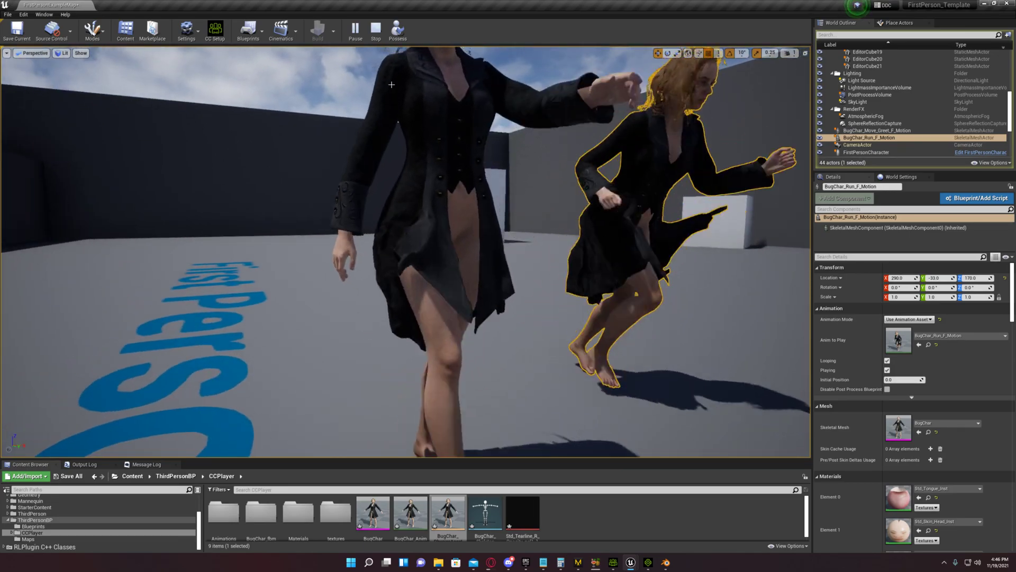
{"action": "key", "text": "Escape"}
Step: Check the BugChar mesh editor, simulate the level again to view both characters' jackets from different angles, and stop it
{"action": "mouse_move", "coordinate": [631, 562]}
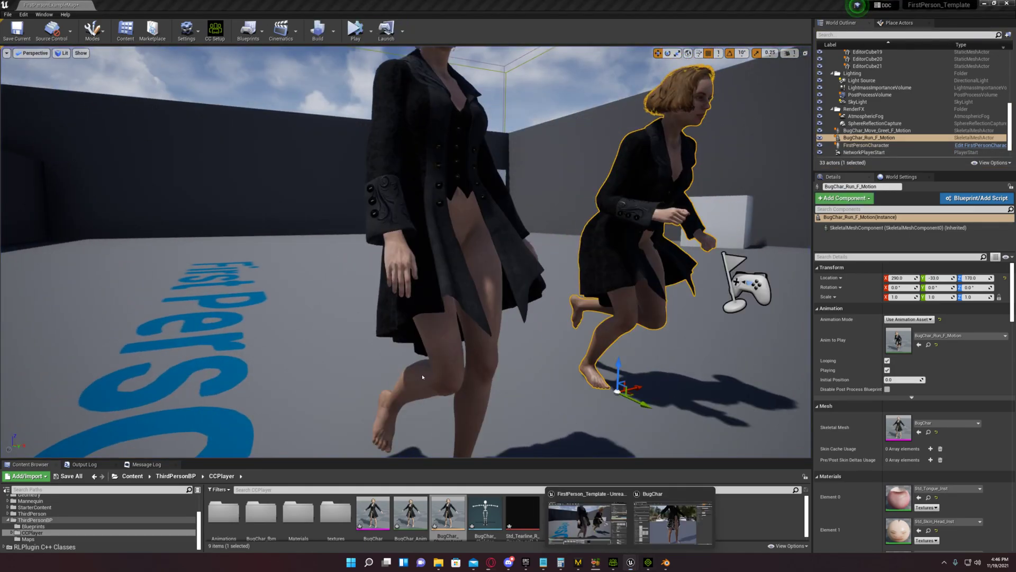
{"action": "left_click", "coordinate": [673, 521]}
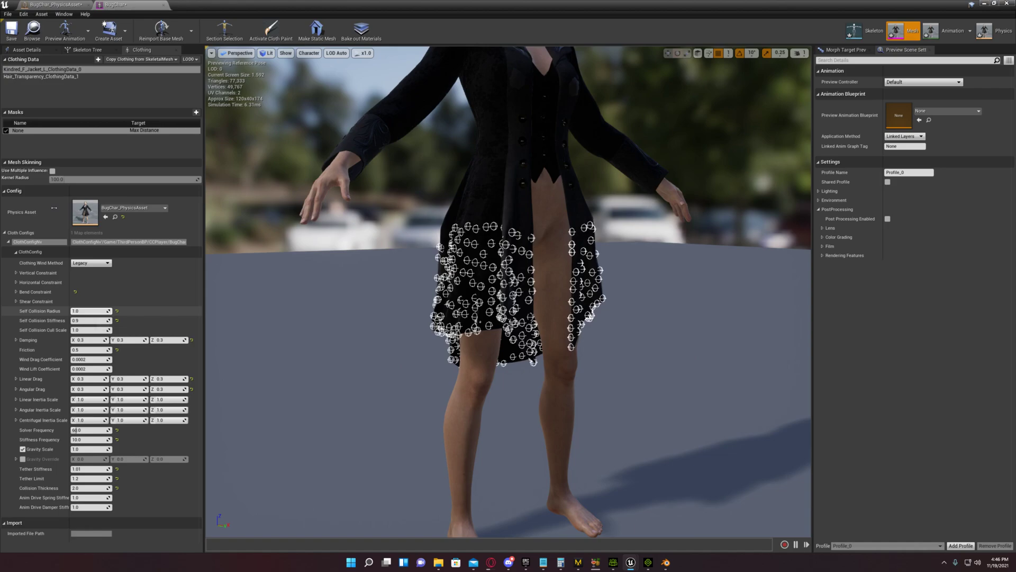
{"action": "left_click", "coordinate": [310, 130]}
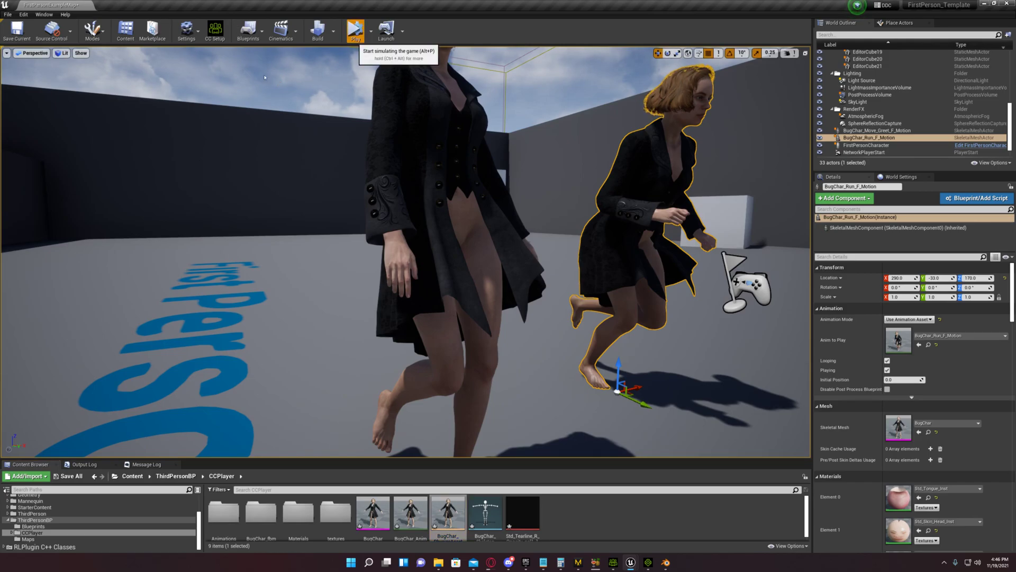
{"action": "key", "text": "a"}
{"action": "right_click_drag", "start_coordinate": [397, 189], "coordinate": [524, 191]}
{"action": "right_click_drag", "start_coordinate": [396, 122], "coordinate": [337, 119]}
{"action": "key", "text": "d"}
{"action": "left_click", "coordinate": [376, 31]}
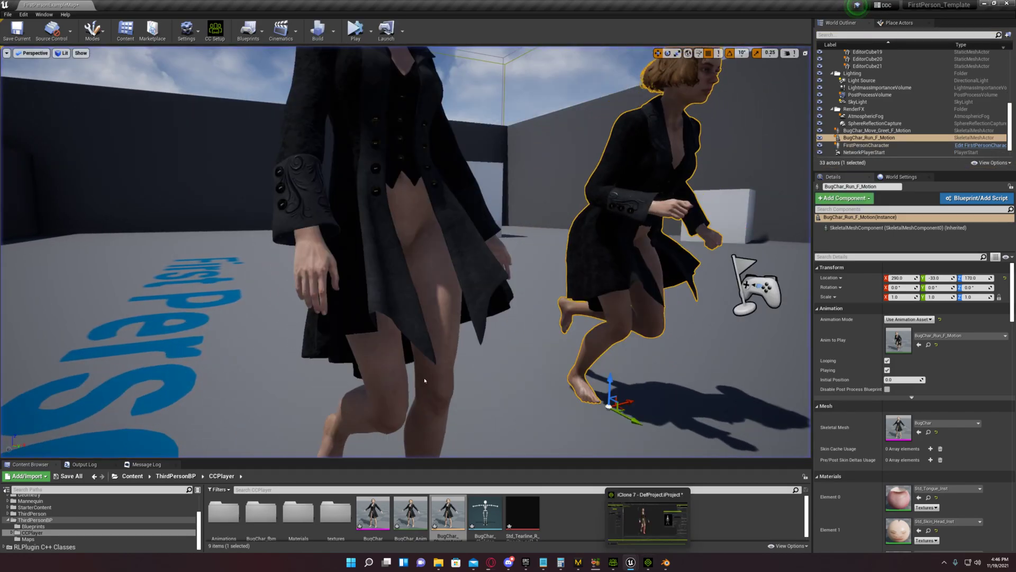
Step: Return to the BugChar mesh editor, set the jacket's Tether Stiffness to 20.0, and save the mesh
{"action": "left_click", "coordinate": [631, 562]}
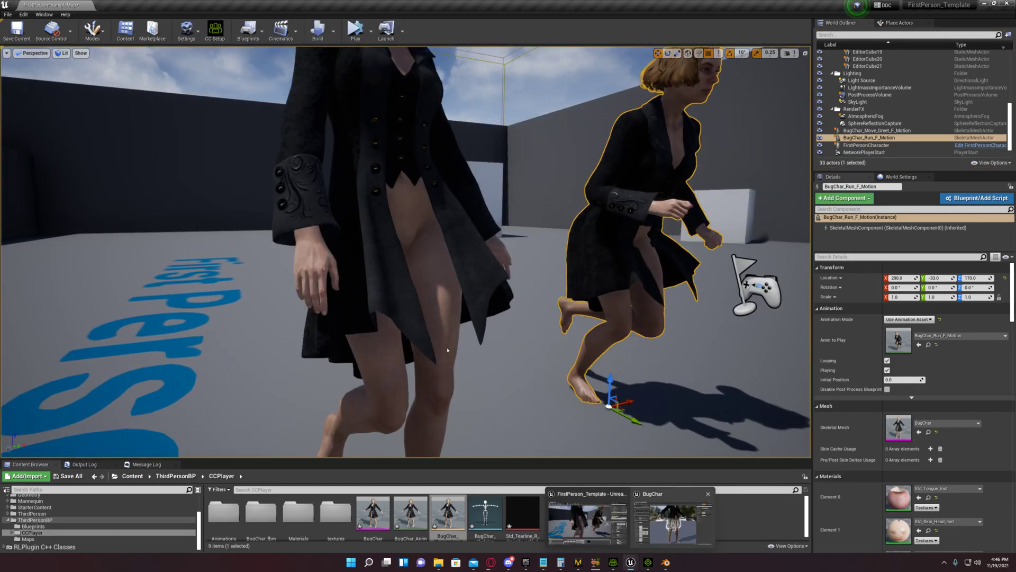
{"action": "left_click", "coordinate": [669, 523]}
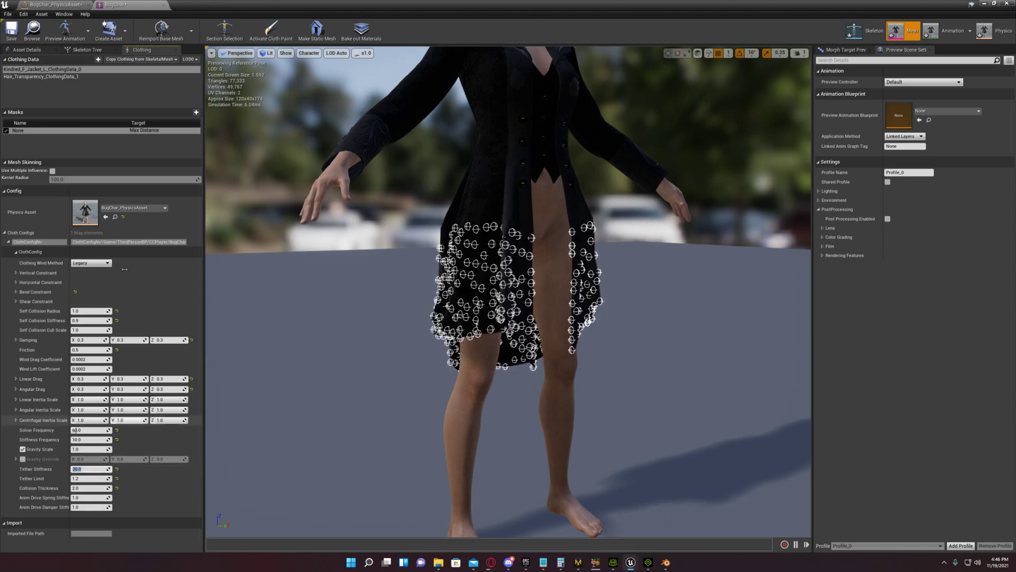
{"action": "key", "text": "ctrl+s"}
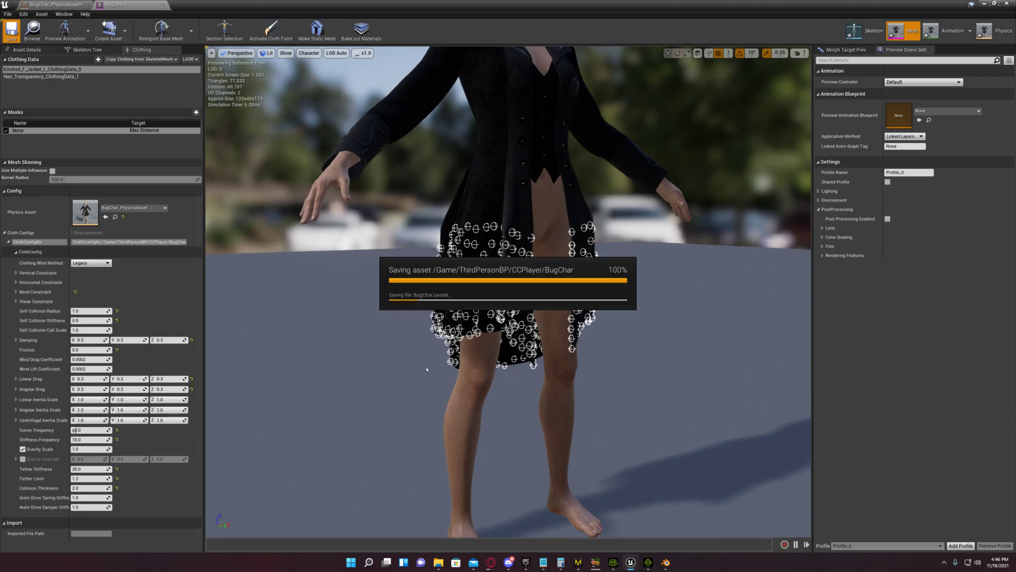
Step: Switch to Blender, make CC_Base_Body the active object, and show its vertex groups and shape keys
{"action": "key", "text": "alt+Tab"}
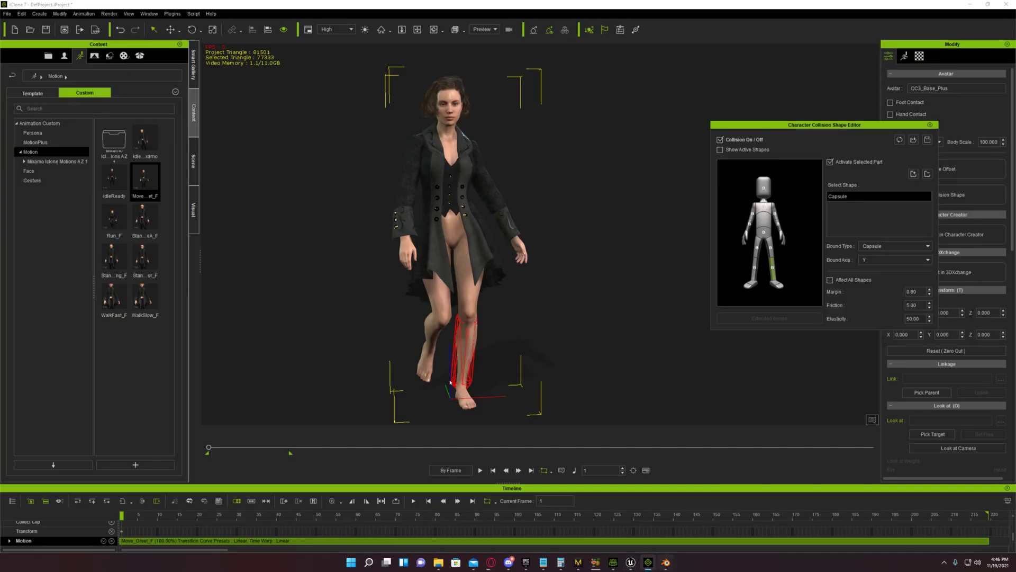
{"action": "key", "text": "alt+Tab"}
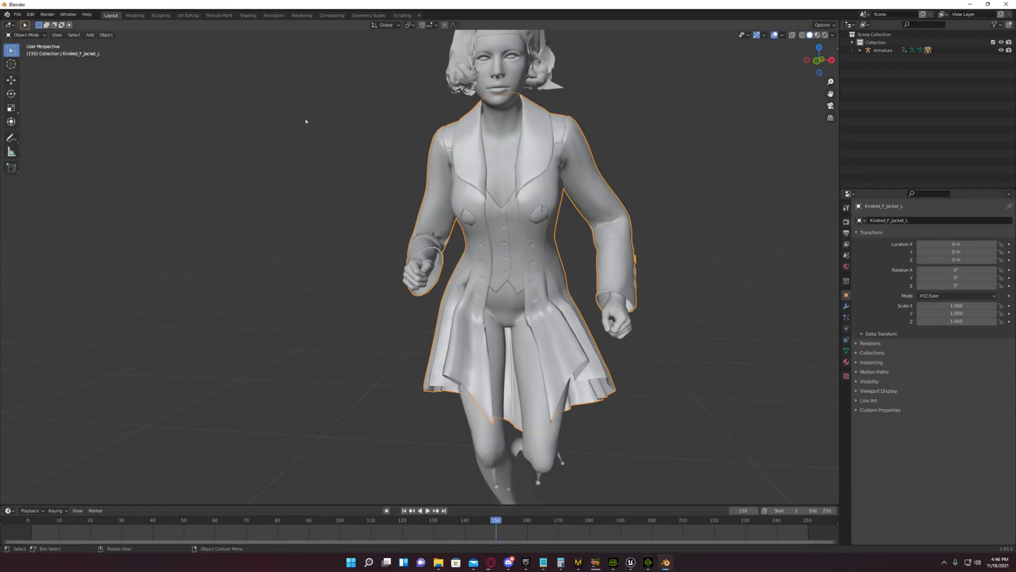
{"action": "key", "text": "ctrl+z"}
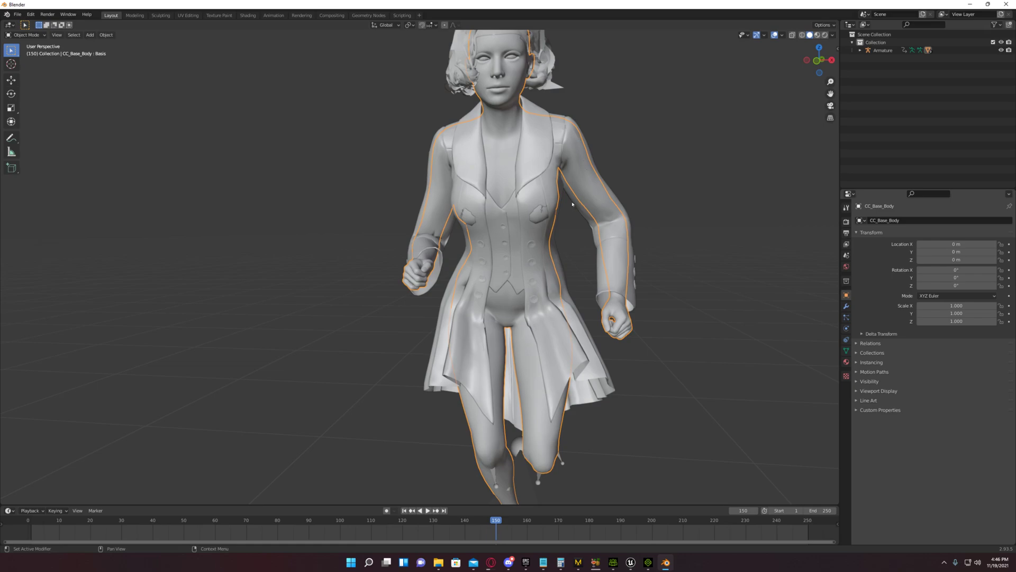
{"action": "left_click", "coordinate": [847, 317]}
{"action": "left_click", "coordinate": [847, 351]}
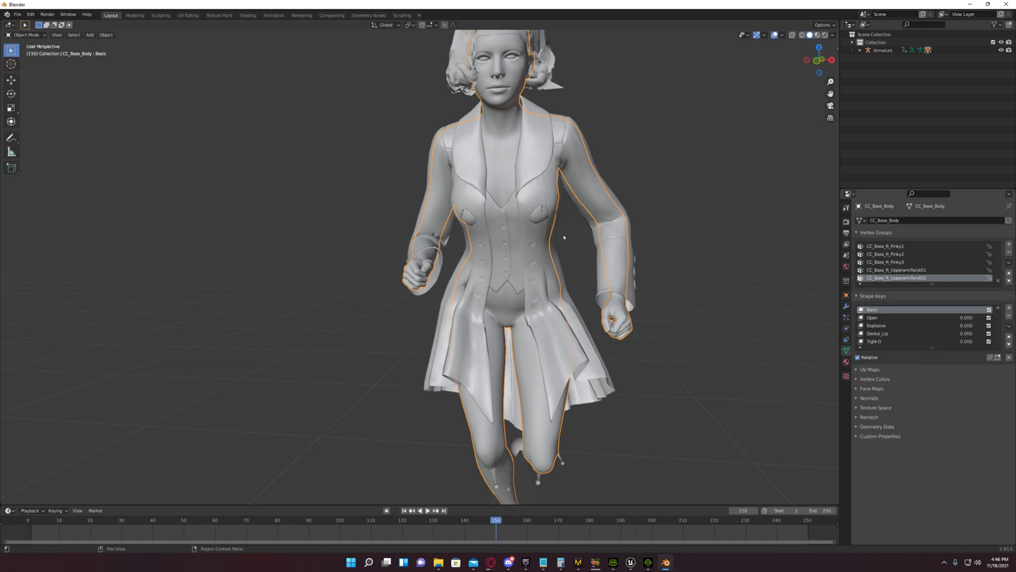
Step: Look through the body's CC_Base_R_UpperarmTwist01, CC_Base_R_UpperarmTwist02 and CC_Base_R_Pinky3 vertex groups, briefly checking the mesh in Edit Mode
{"action": "left_click", "coordinate": [897, 270]}
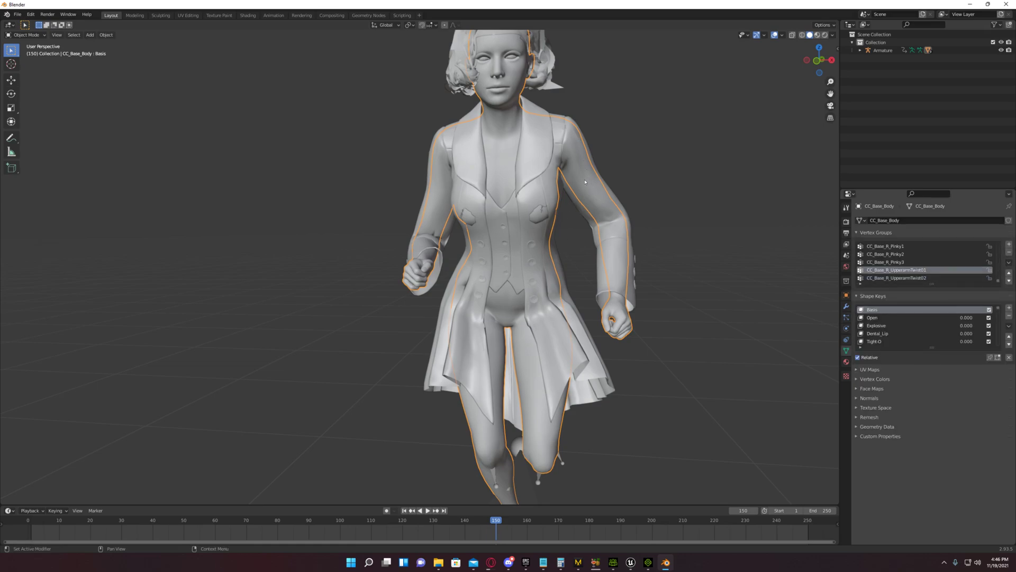
{"action": "key", "text": "Tab"}
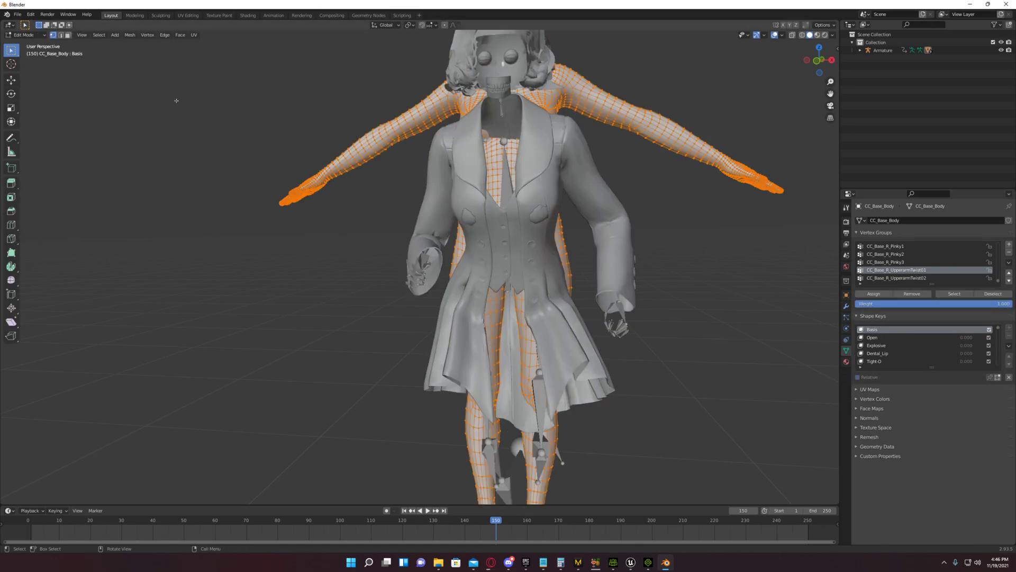
{"action": "key", "text": "Tab"}
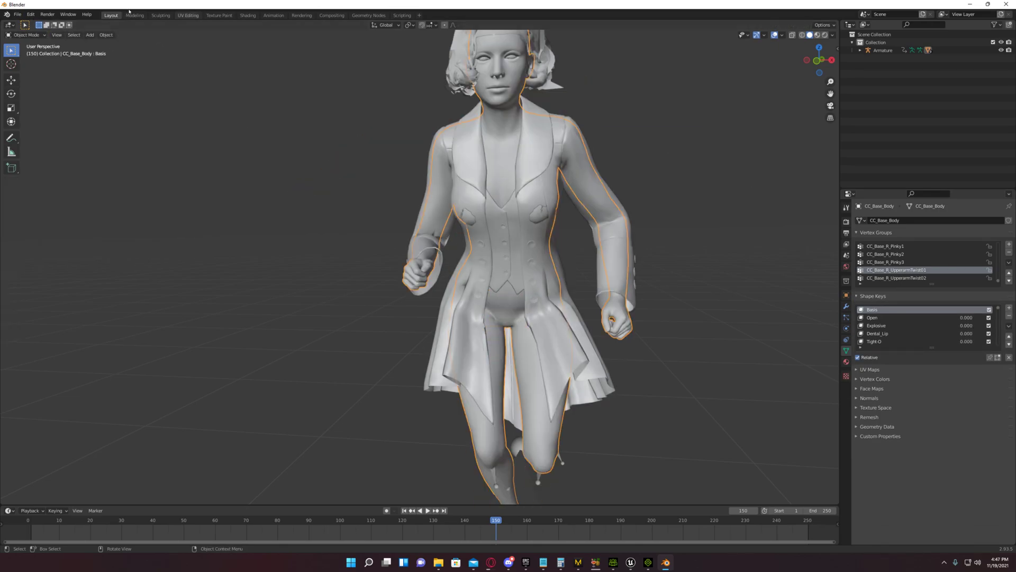
{"action": "left_click", "coordinate": [892, 278]}
{"action": "left_click", "coordinate": [883, 263]}
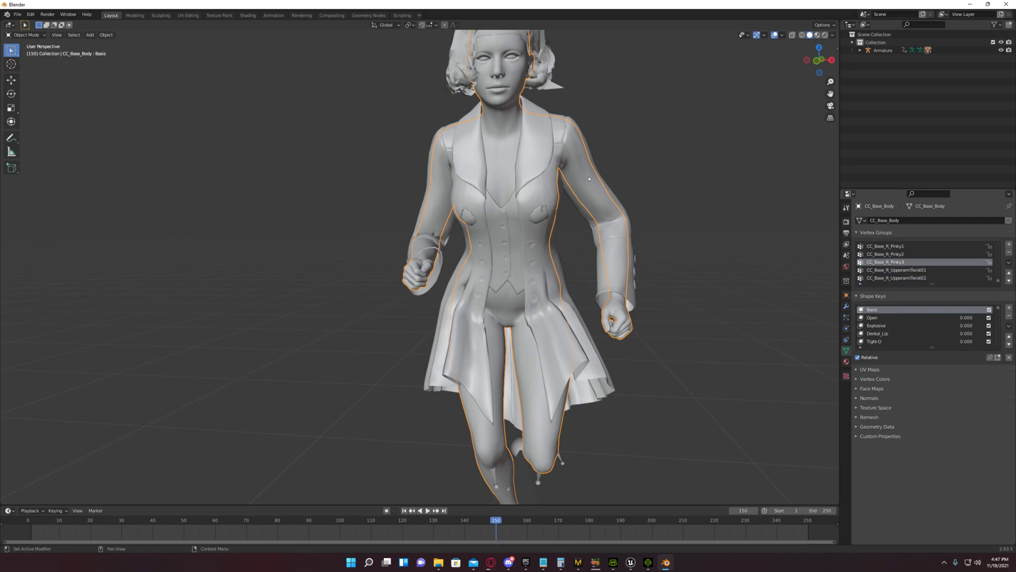
{"action": "left_click", "coordinate": [886, 270]}
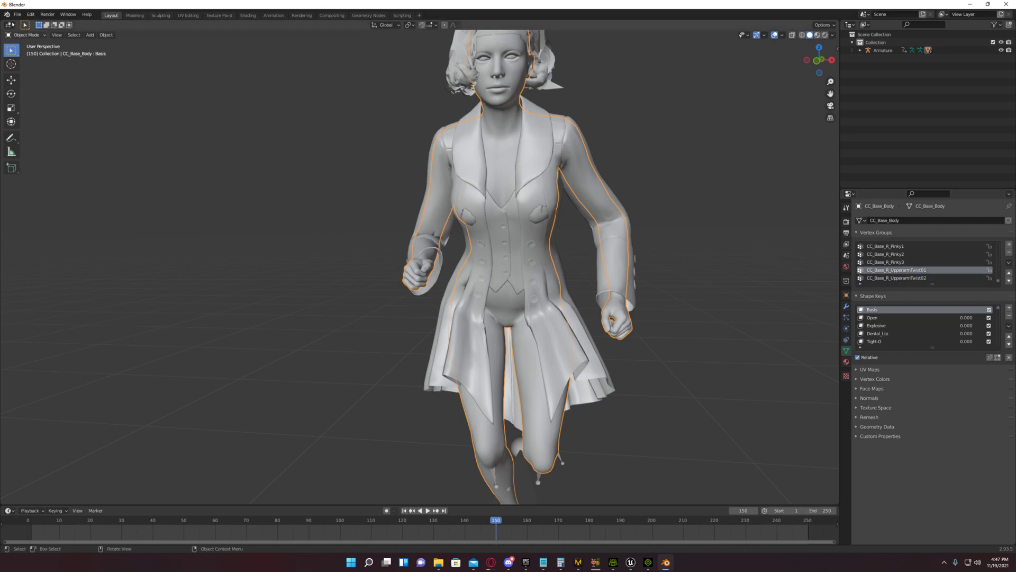
{"action": "left_click", "coordinate": [9, 25]}
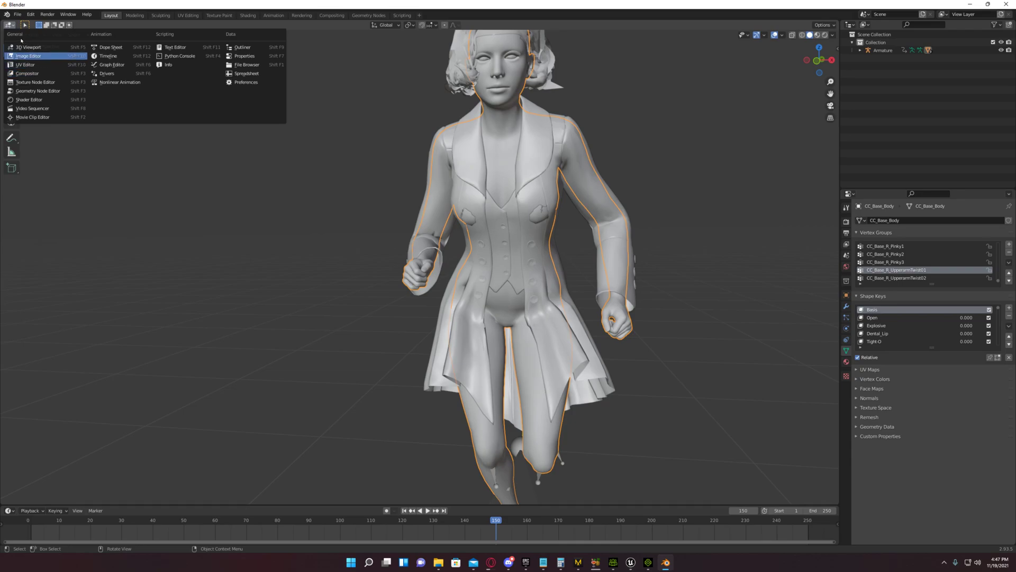
{"action": "left_click", "coordinate": [10, 17]}
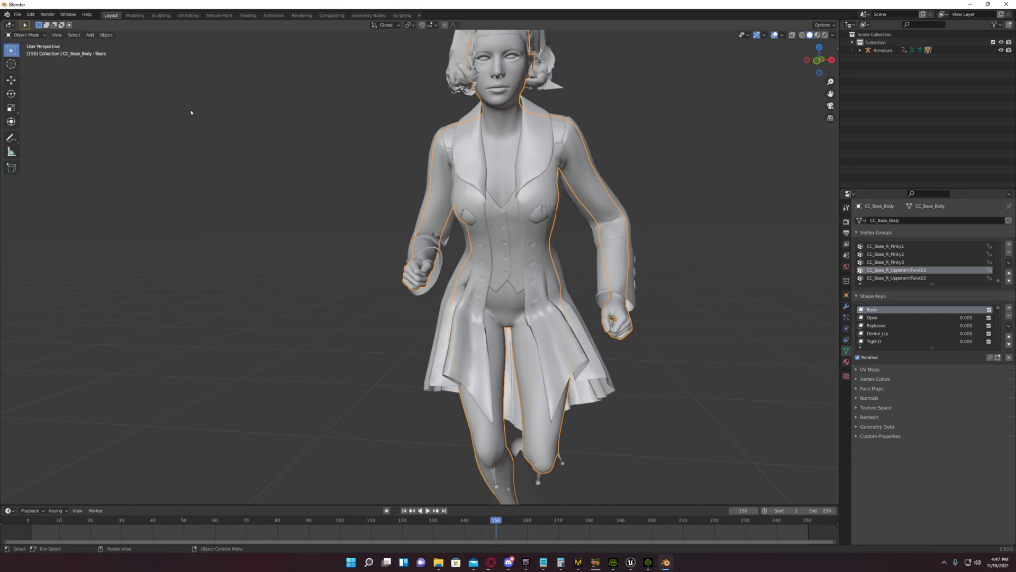
Step: Select vertex group CC_Base_R_Pinky3 on the body and CC_Base_R_UpperarmTwist01 on the Kindred_F_Jacket_L mesh to compare their skinning groups
{"action": "middle_click_drag", "start_coordinate": [360, 212], "coordinate": [346, 173]}
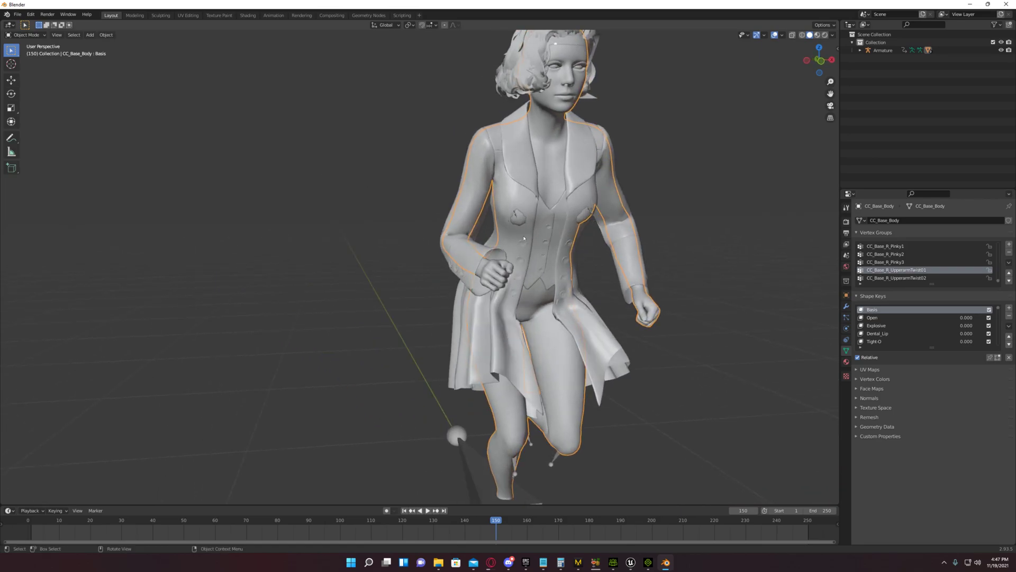
{"action": "left_click", "coordinate": [901, 262]}
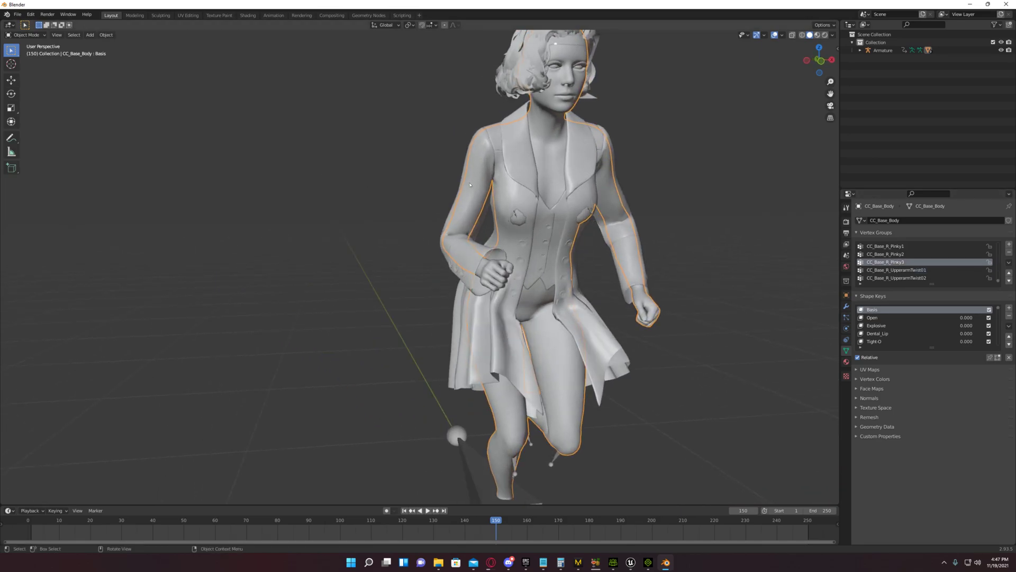
{"action": "middle_click_drag", "start_coordinate": [586, 173], "coordinate": [464, 183]}
{"action": "middle_click_drag", "start_coordinate": [290, 151], "coordinate": [316, 152]}
{"action": "key", "text": "ctrl+z"}
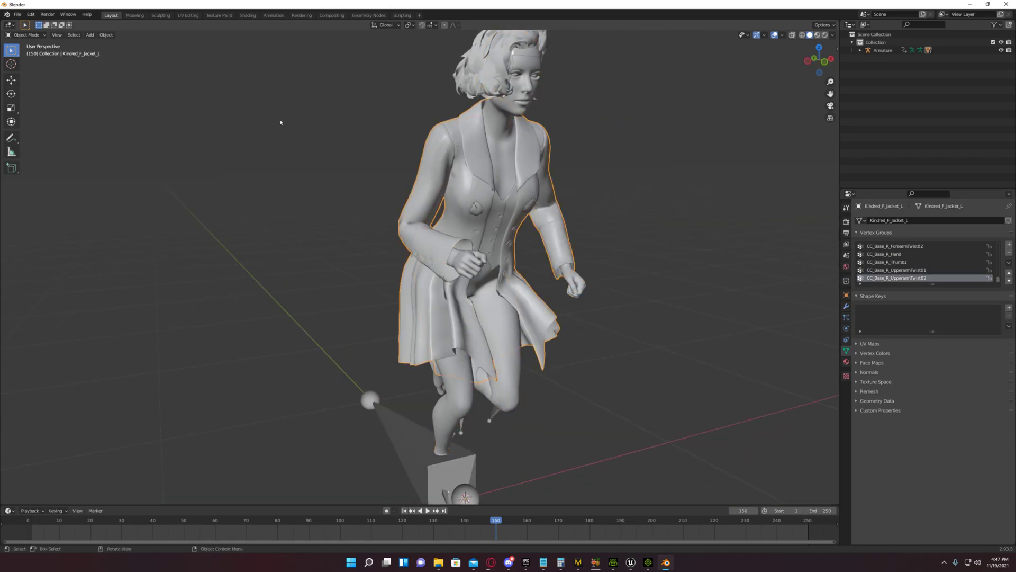
{"action": "key", "text": "ctrl+z"}
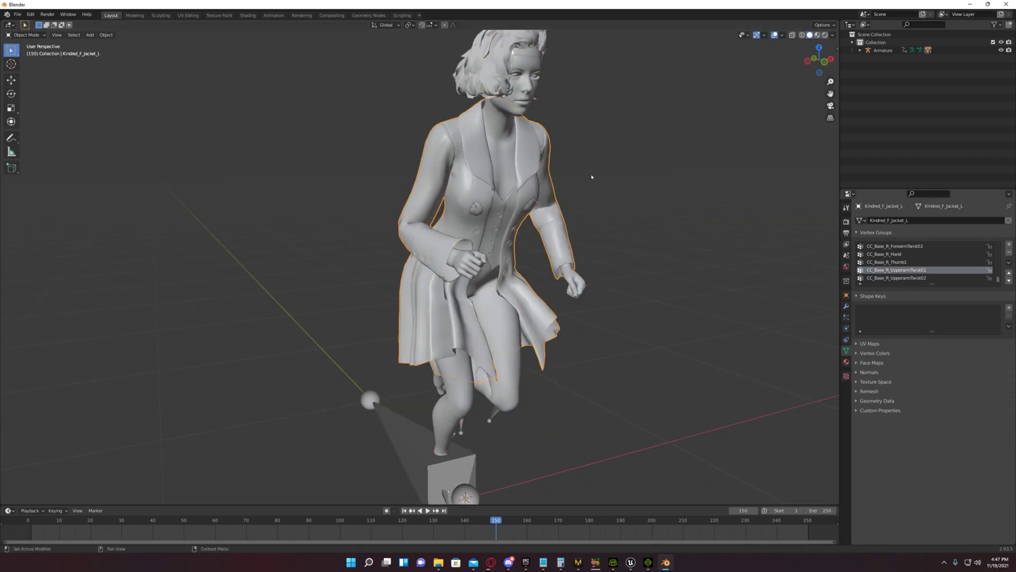
Step: Undo the last vertex group selection, switch to the Unreal level, and simulate it to examine both BugChar characters' jackets up close
{"action": "key", "text": "ctrl+z"}
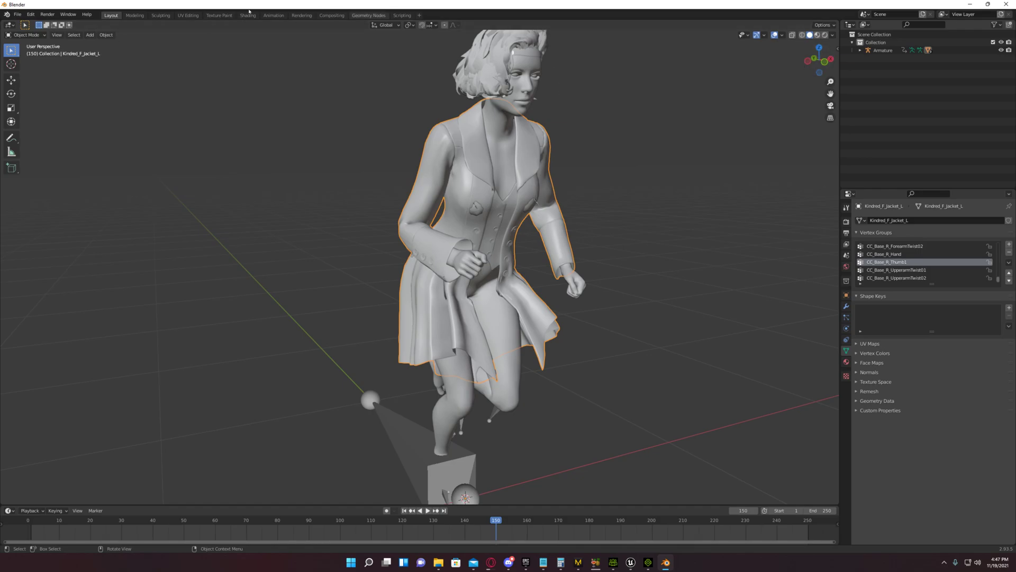
{"action": "mouse_move", "coordinate": [630, 563]}
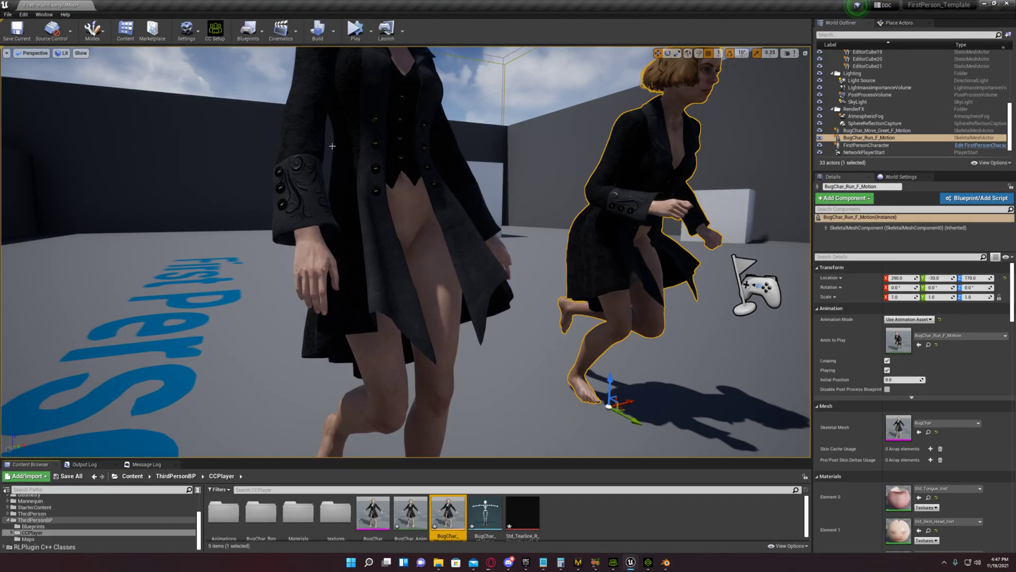
{"action": "key", "text": "alt+p"}
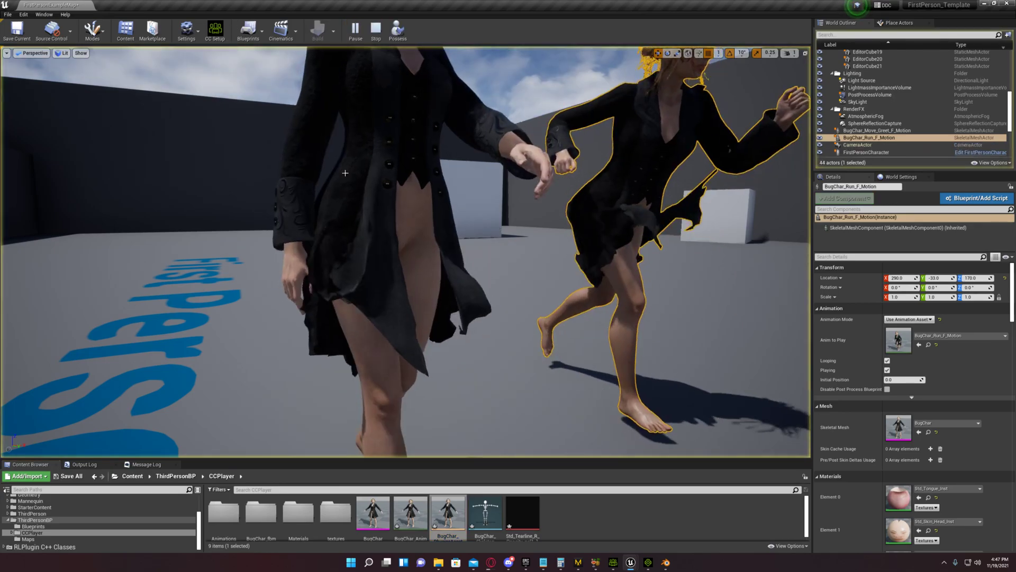
{"action": "scroll", "coordinate": [350, 153], "scroll_direction": "down", "scroll_amount": 4}
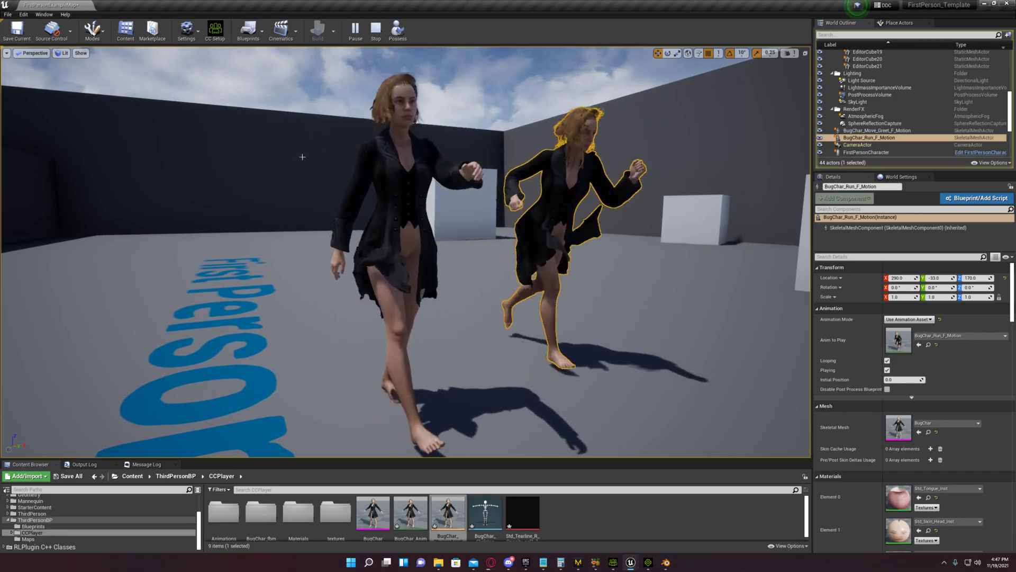
{"action": "key", "text": "w"}
{"action": "right_click_drag", "start_coordinate": [304, 157], "coordinate": [203, 140]}
{"action": "key", "text": "d"}
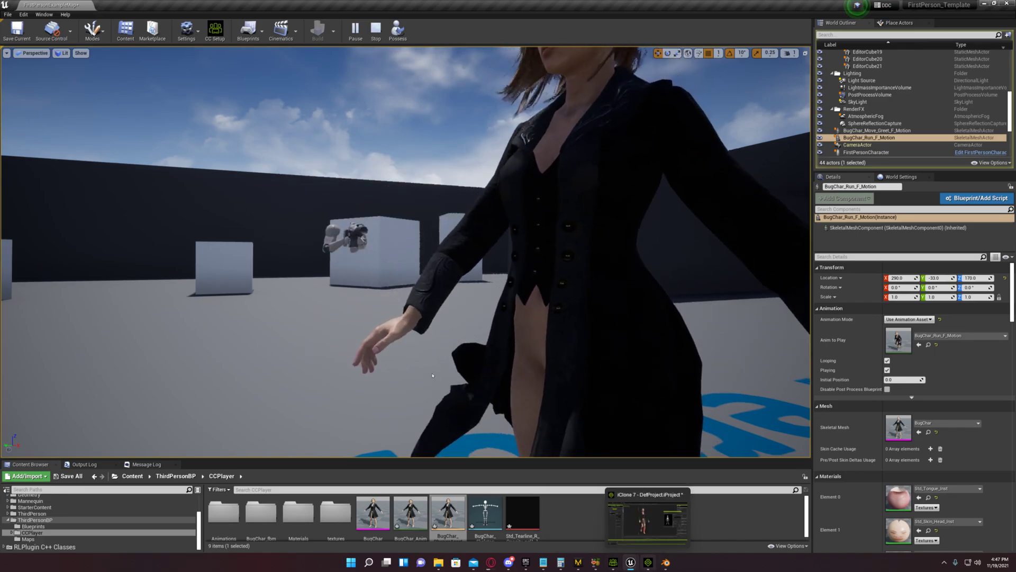
Step: Stop the level simulation and set the jacket's Tether Stiffness to 50.0 in the BugChar mesh editor
{"action": "mouse_move", "coordinate": [631, 563]}
{"action": "left_click", "coordinate": [669, 516]}
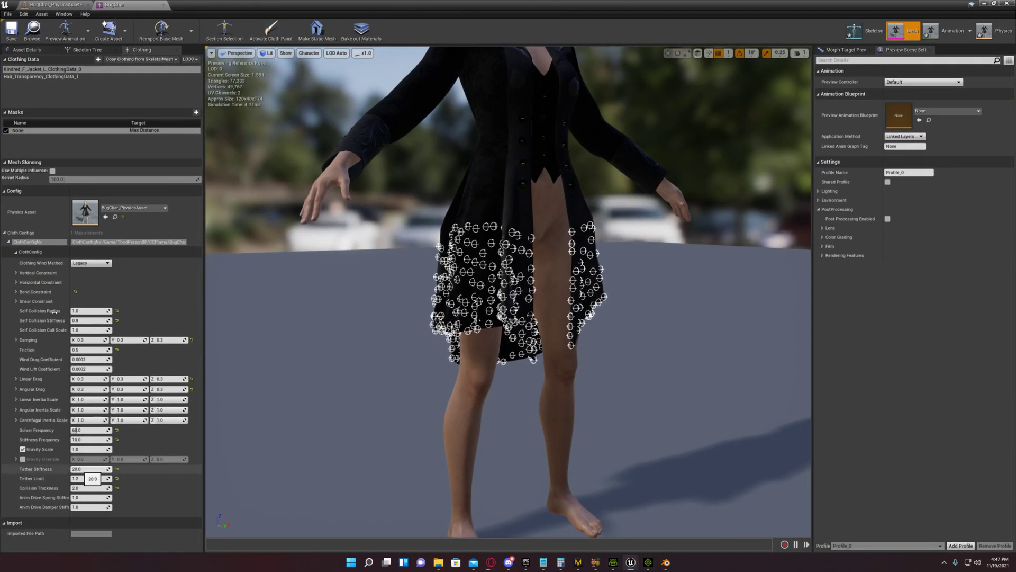
{"action": "left_click_drag", "start_coordinate": [878, 5], "coordinate": [824, 103]}
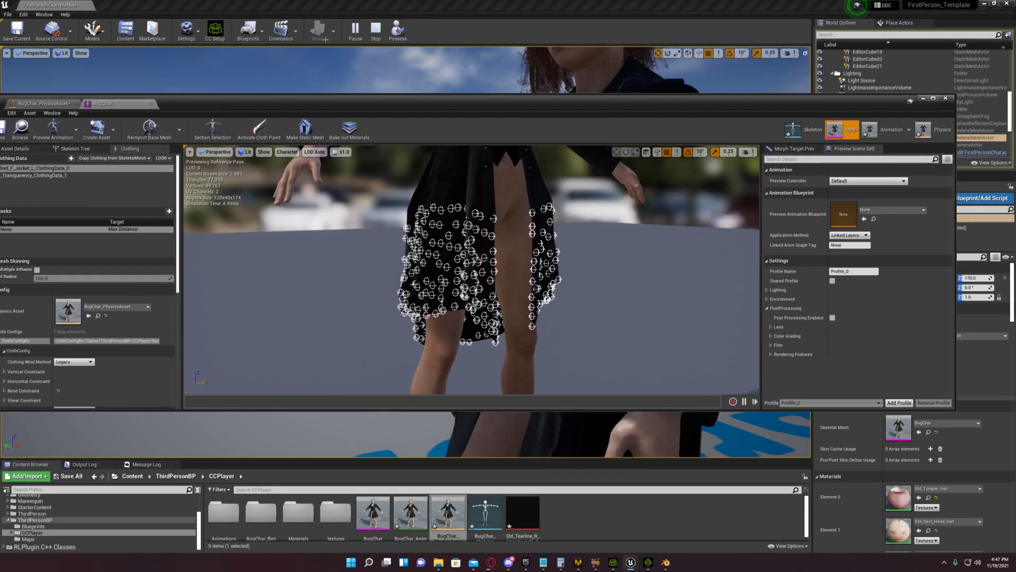
{"action": "left_click", "coordinate": [376, 29]}
{"action": "left_click", "coordinate": [934, 98]}
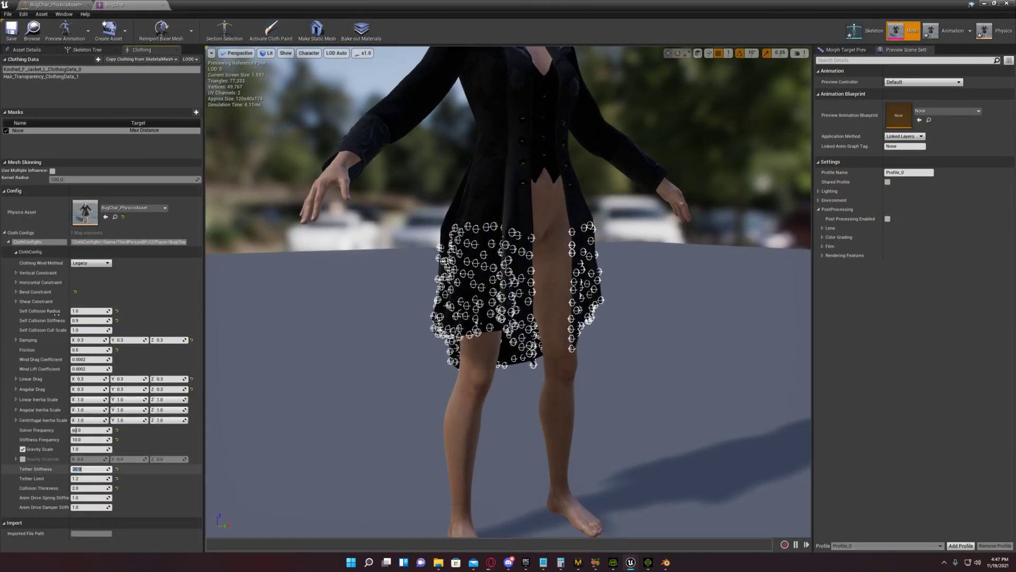
{"action": "type", "text": "50"}
{"action": "key", "text": "Return"}
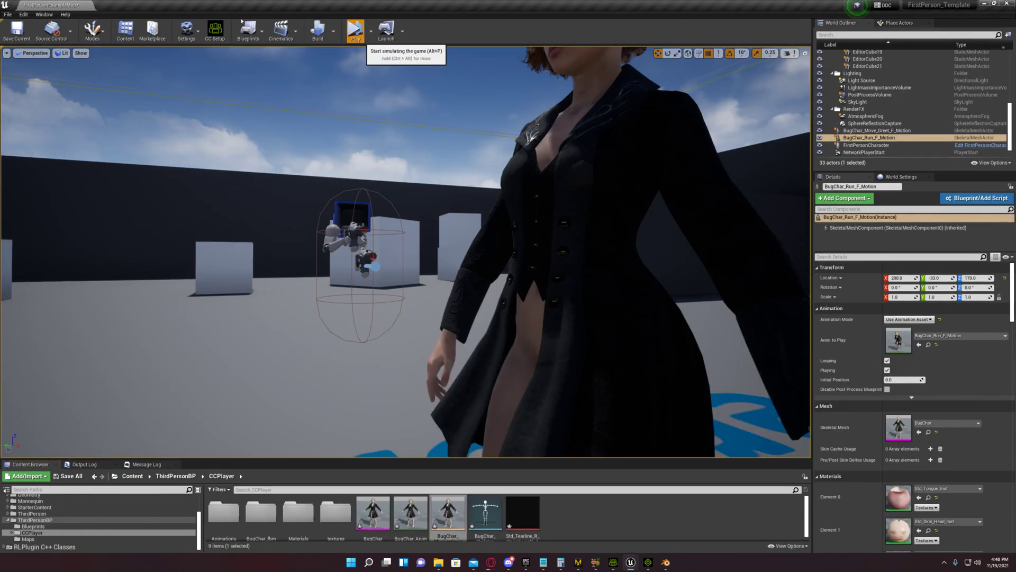
Step: Simulate the level to check how the jacket moves with the new tether stiffness, and stop the simulation
{"action": "left_click", "coordinate": [355, 30]}
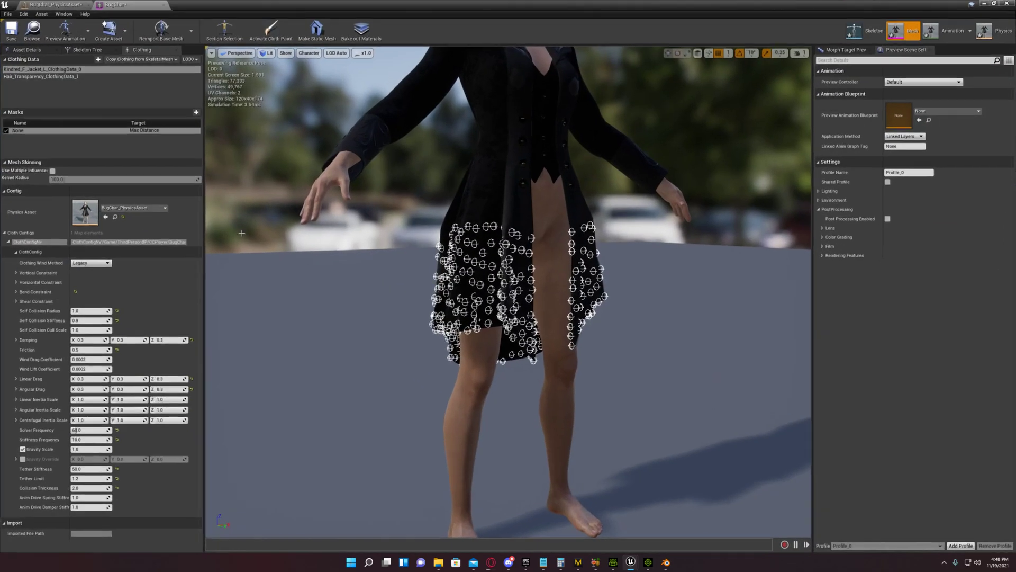
{"action": "left_click", "coordinate": [271, 31]}
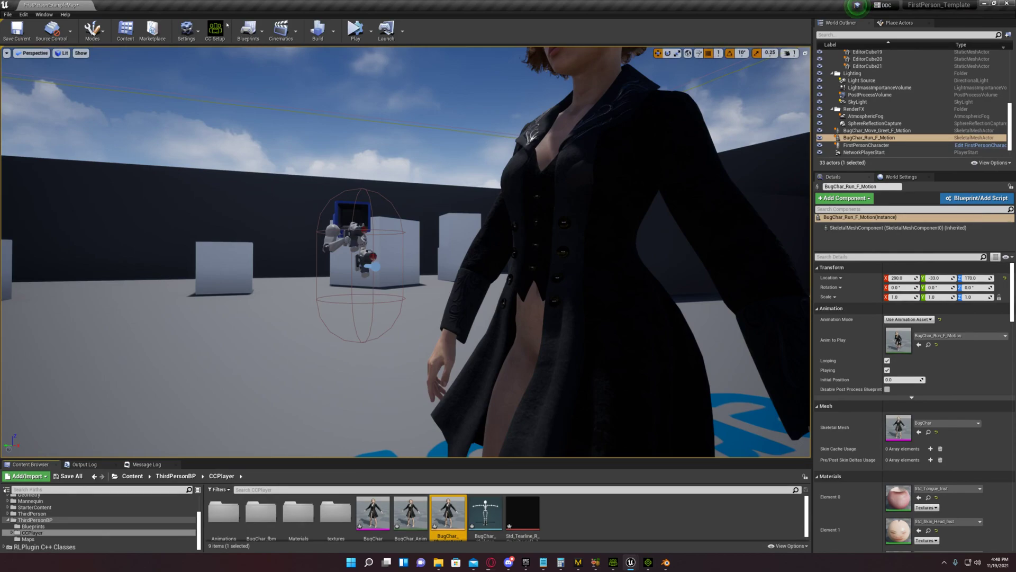
{"action": "left_click", "coordinate": [354, 33]}
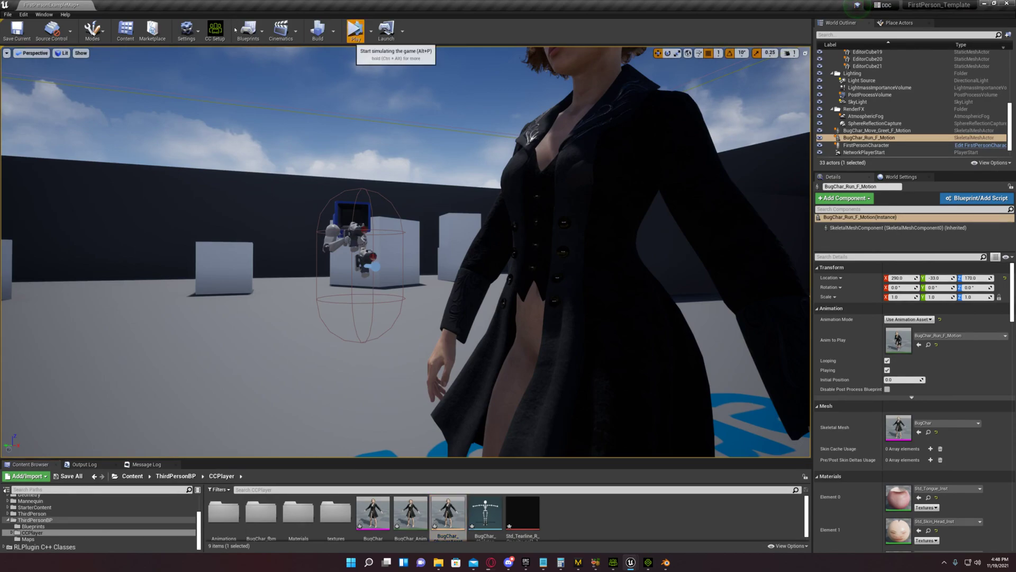
{"action": "left_click", "coordinate": [356, 31]}
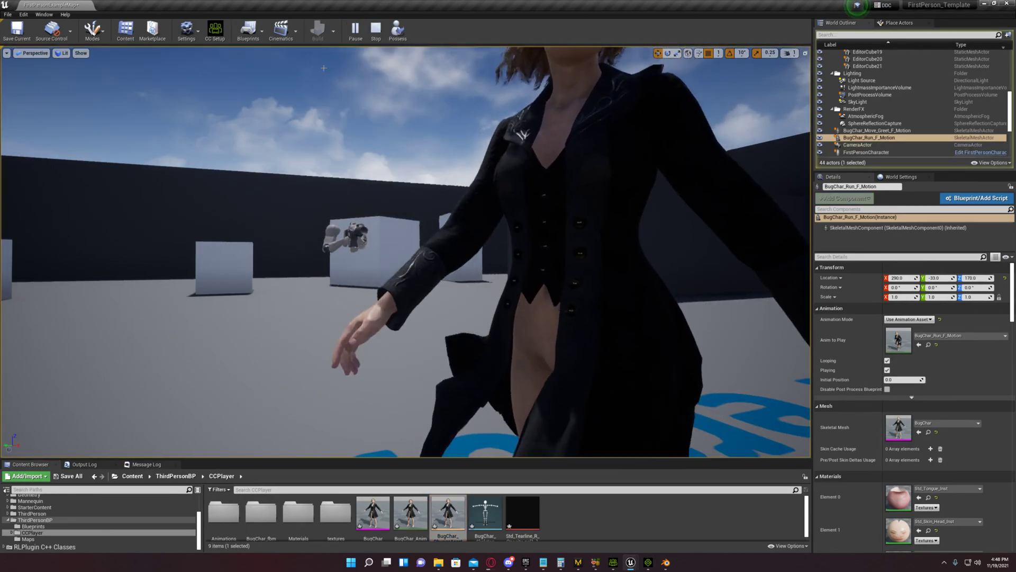
{"action": "key", "text": "Escape"}
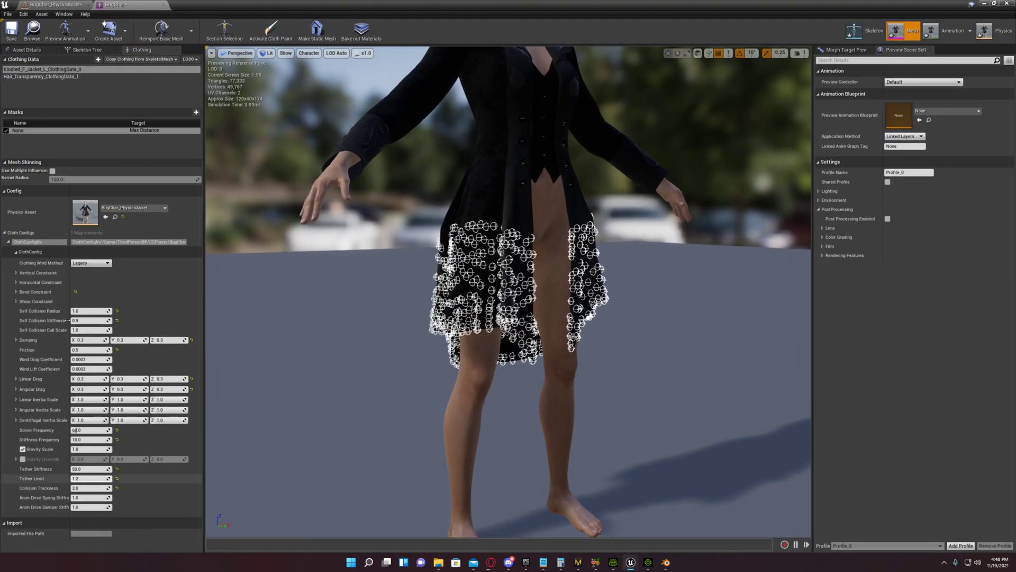
Step: Set the jacket's Tether Stiffness to 5000.0 and briefly simulate the level to test it
{"action": "left_click", "coordinate": [97, 469]}
{"action": "type", "text": "500"}
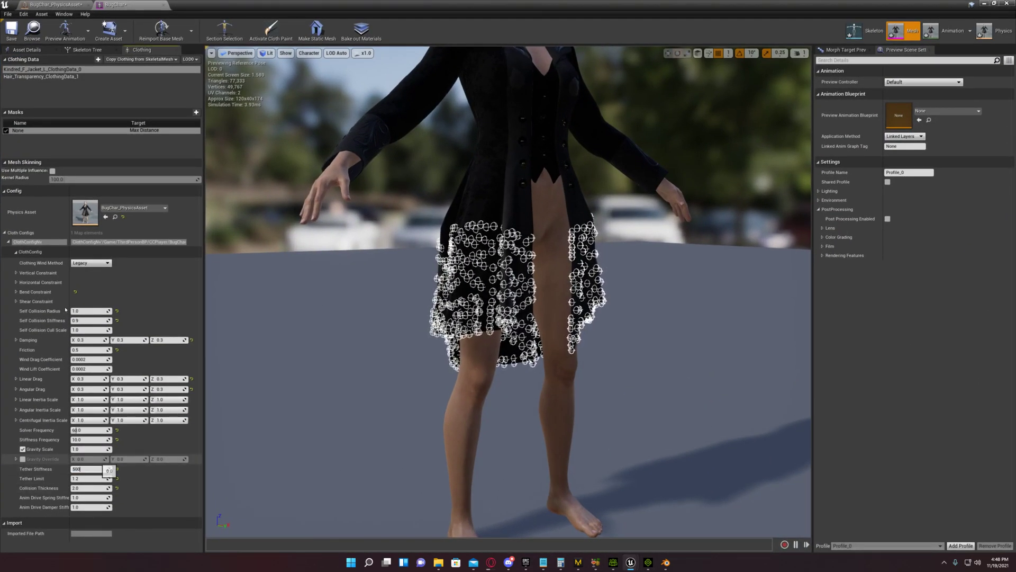
{"action": "type", "text": "0"}
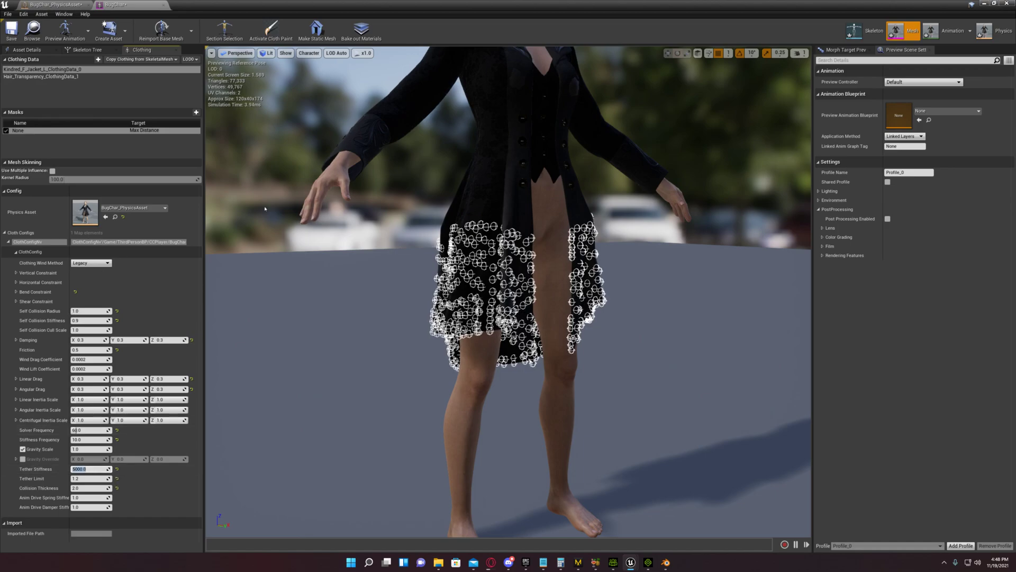
{"action": "left_click", "coordinate": [985, 3]}
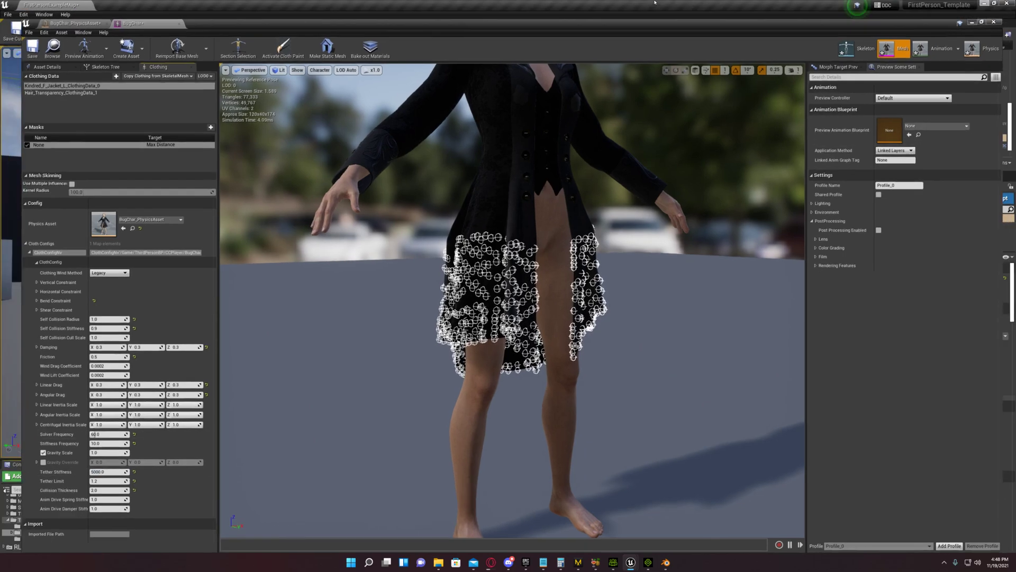
{"action": "left_click", "coordinate": [354, 32]}
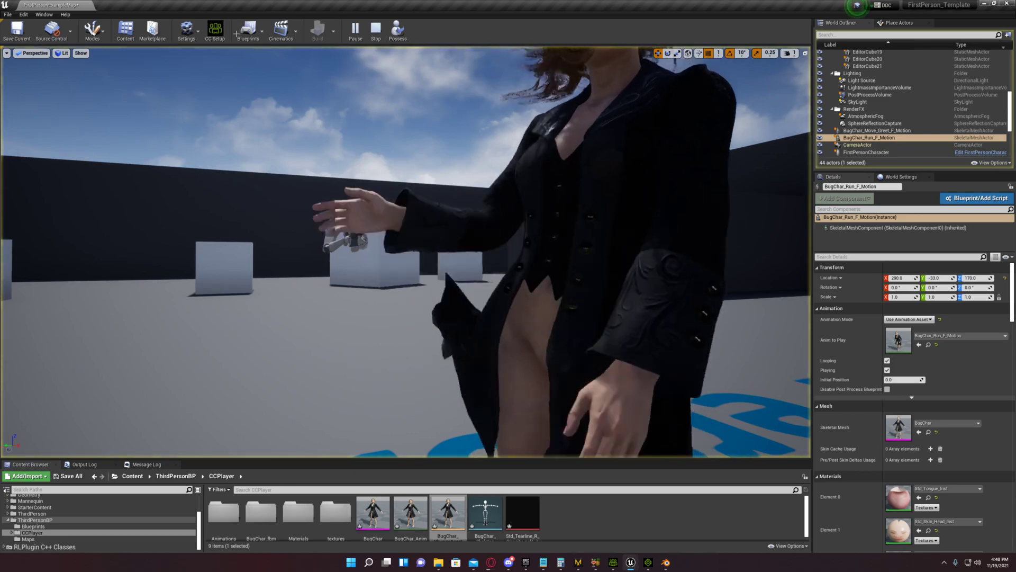
{"action": "left_click", "coordinate": [379, 32]}
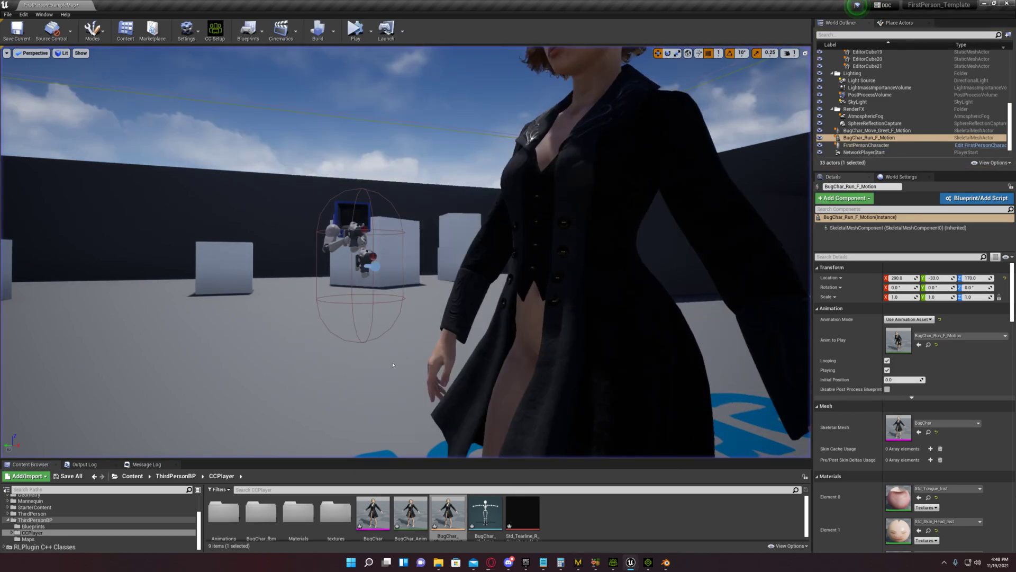
Step: Set the jacket's Tether Limit to 100.0 in the BugChar mesh editor and simulate the level, viewing the jackets from behind
{"action": "mouse_move", "coordinate": [631, 562]}
{"action": "left_click", "coordinate": [673, 519]}
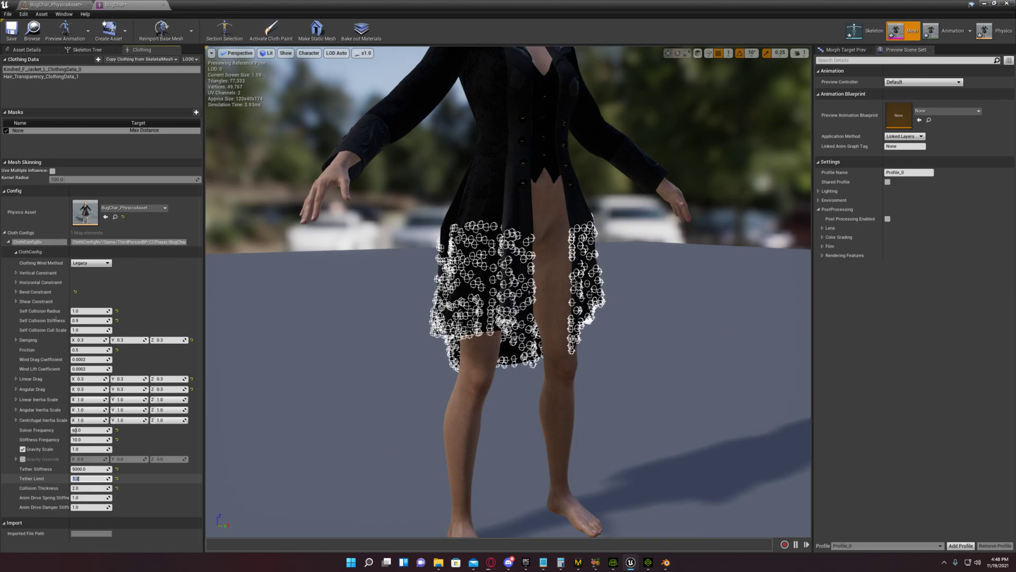
{"action": "type", "text": "00"}
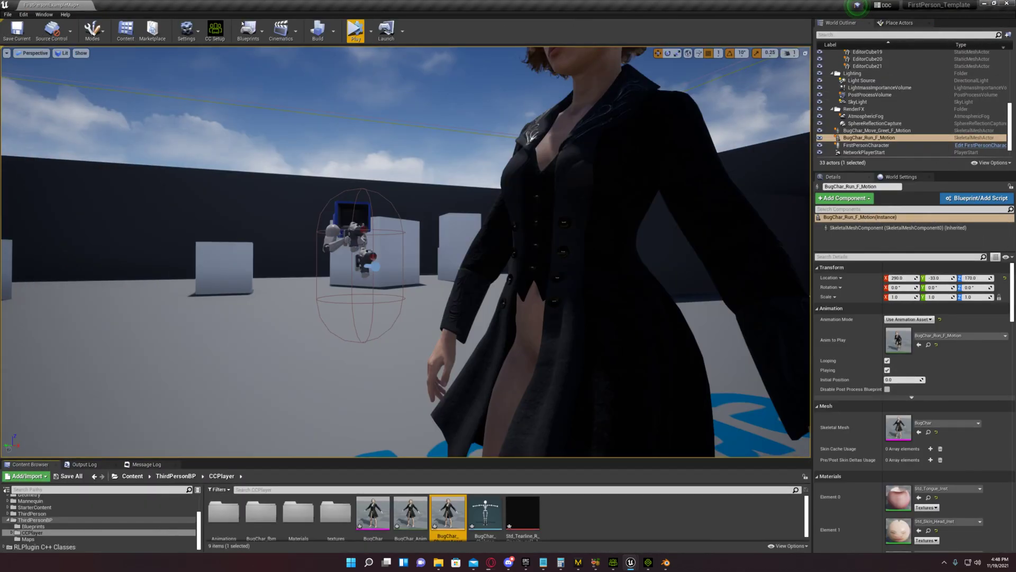
{"action": "left_click", "coordinate": [355, 30]}
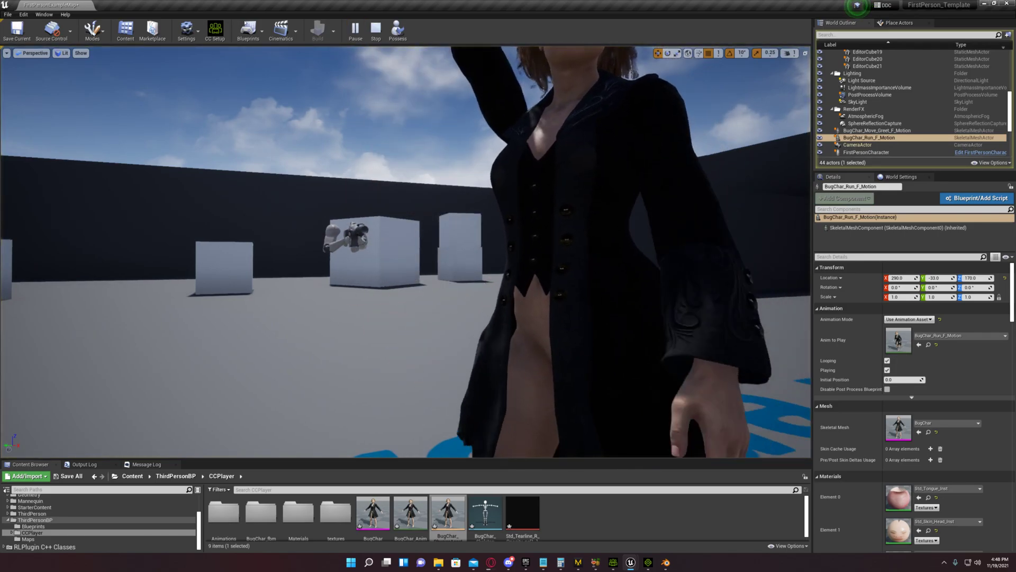
{"action": "right_click_drag", "start_coordinate": [405, 252], "coordinate": [556, 278]}
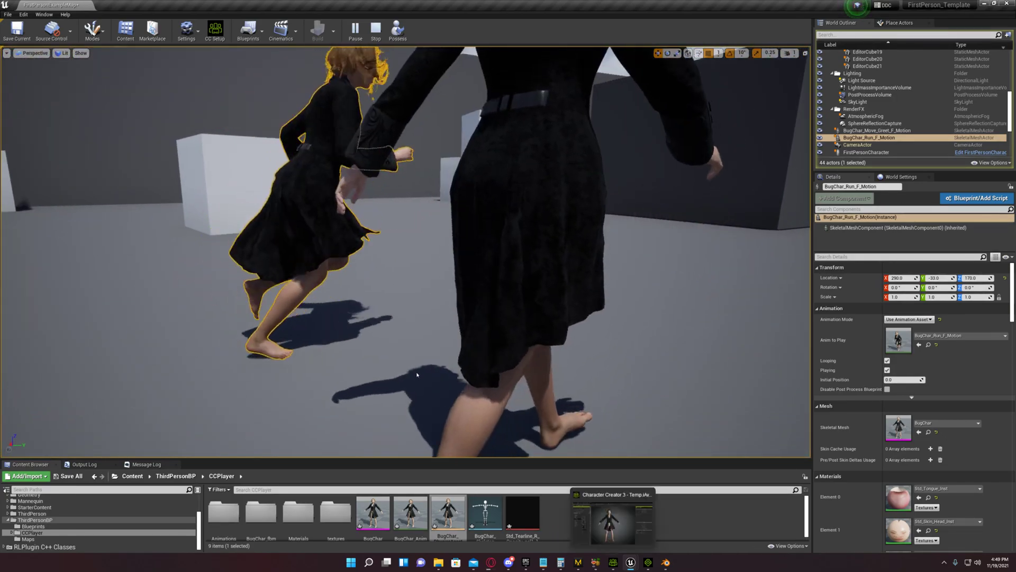
Step: Set the jacket's Tether Stiffness to 20.0 in the BugChar mesh editor and simulate the level again to examine both jackets
{"action": "mouse_move", "coordinate": [631, 563]}
{"action": "left_click", "coordinate": [688, 522]}
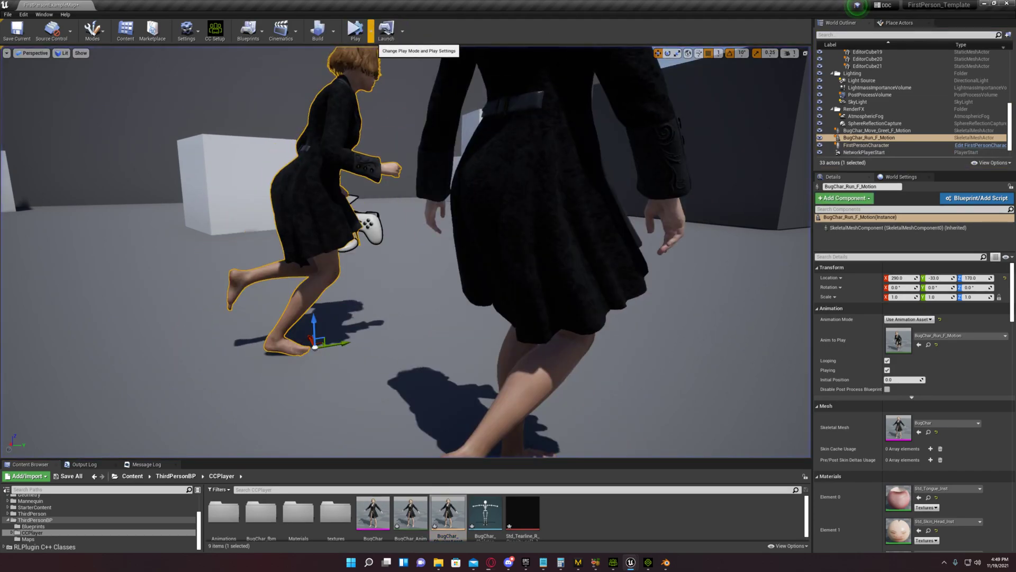
{"action": "key", "text": "alt+p"}
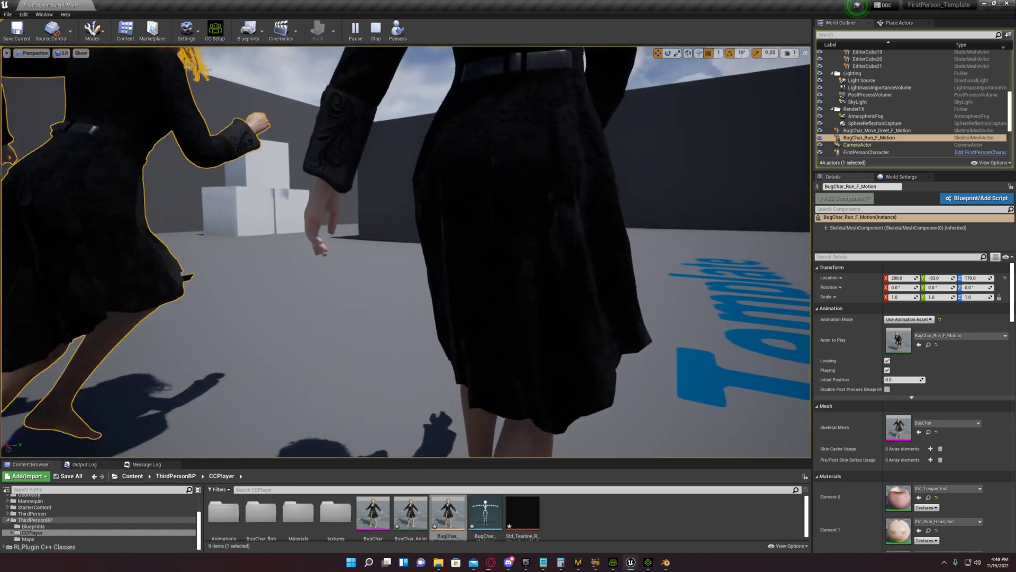
{"action": "right_click_drag", "start_coordinate": [406, 252], "coordinate": [296, 278]}
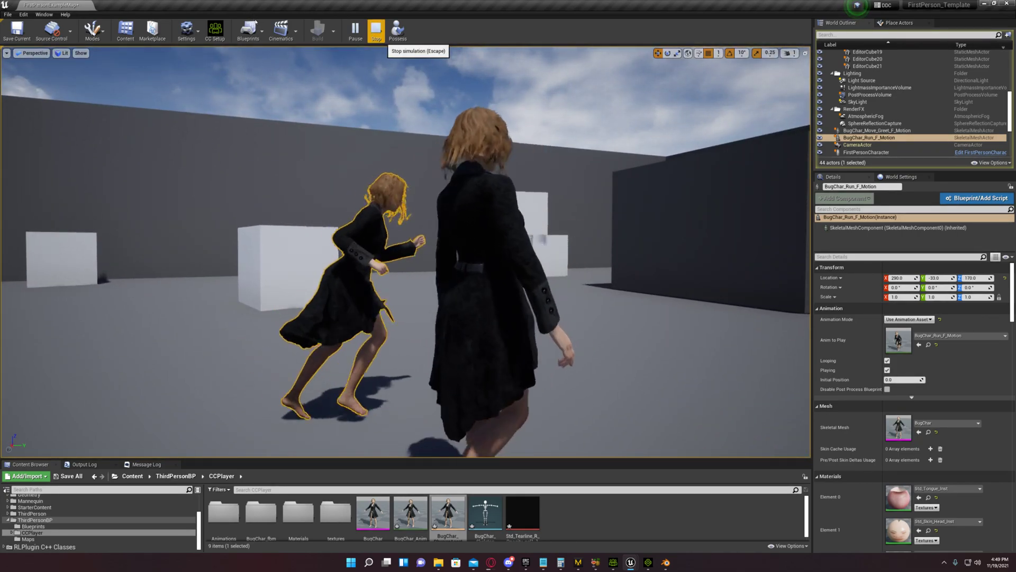
Step: Stop the simulation and return to the jacket's cloth settings in the BugChar mesh editor
{"action": "left_click", "coordinate": [376, 30]}
{"action": "mouse_move", "coordinate": [630, 562]}
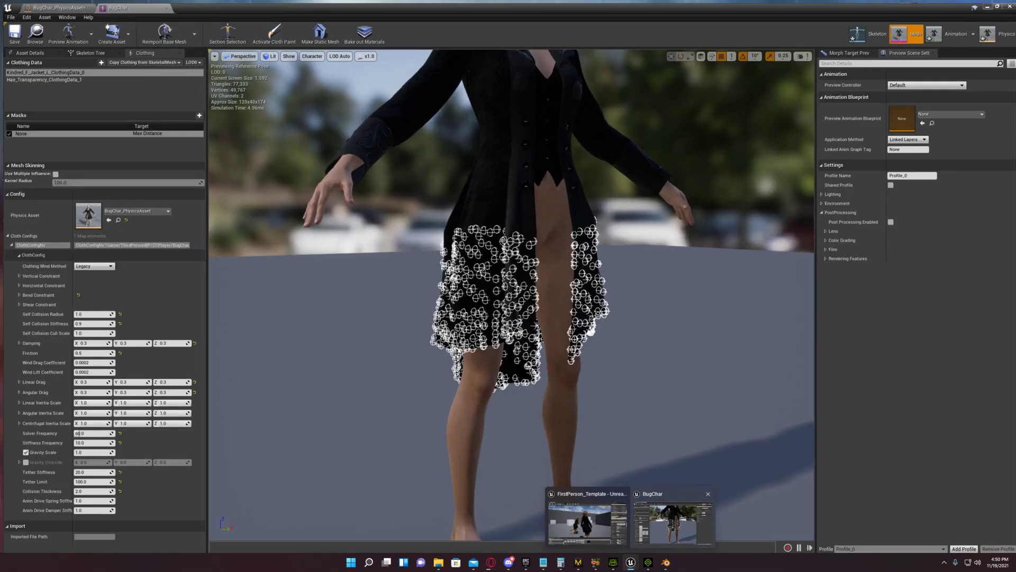
{"action": "left_click", "coordinate": [673, 522]}
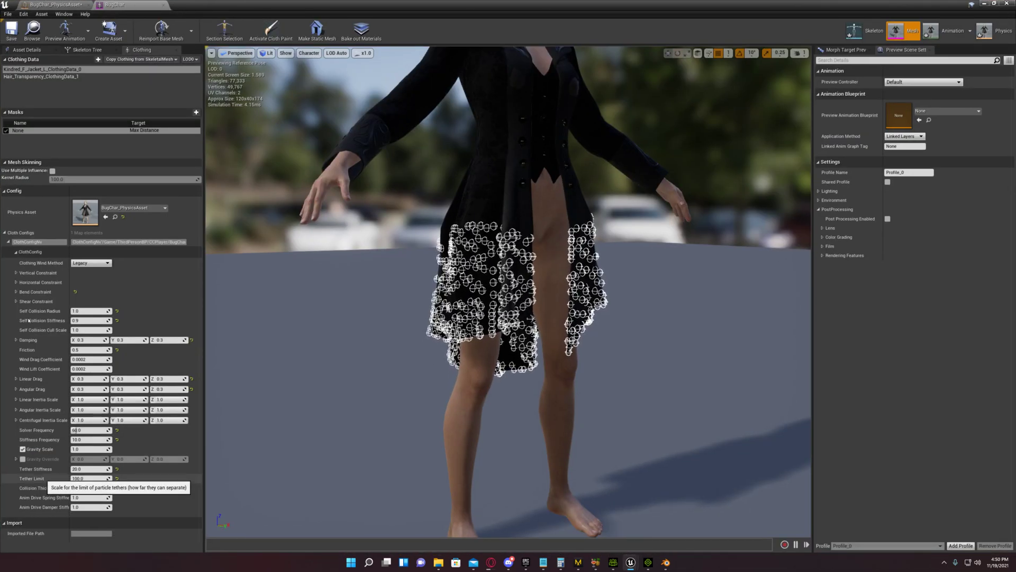